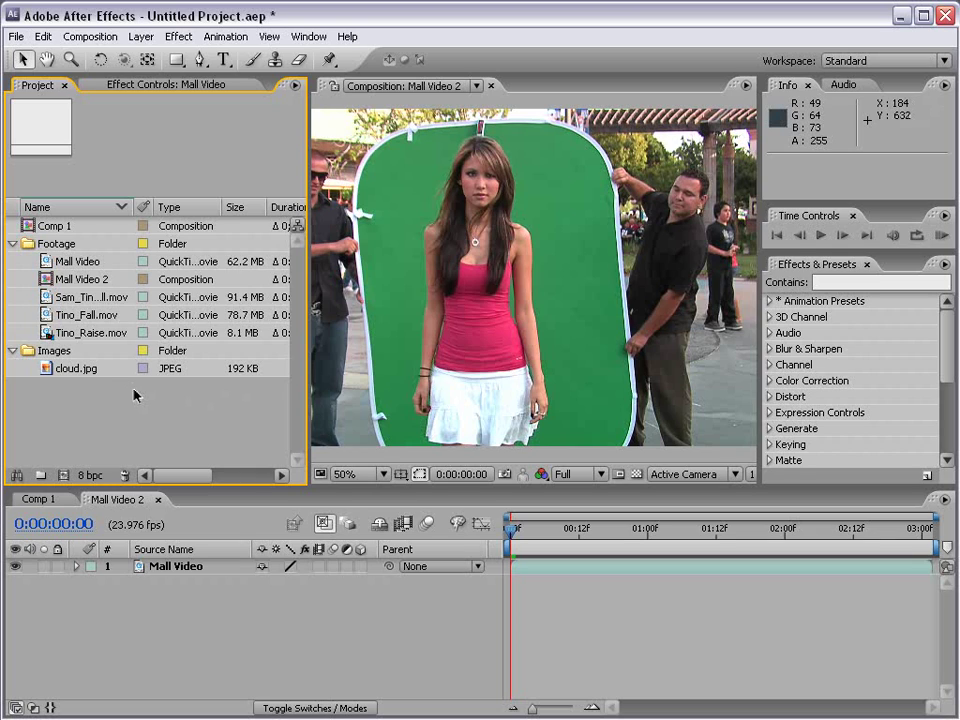
Create a composition from Tino_Raise.mov and expand its layer's Transform properties
left_click(60, 333)
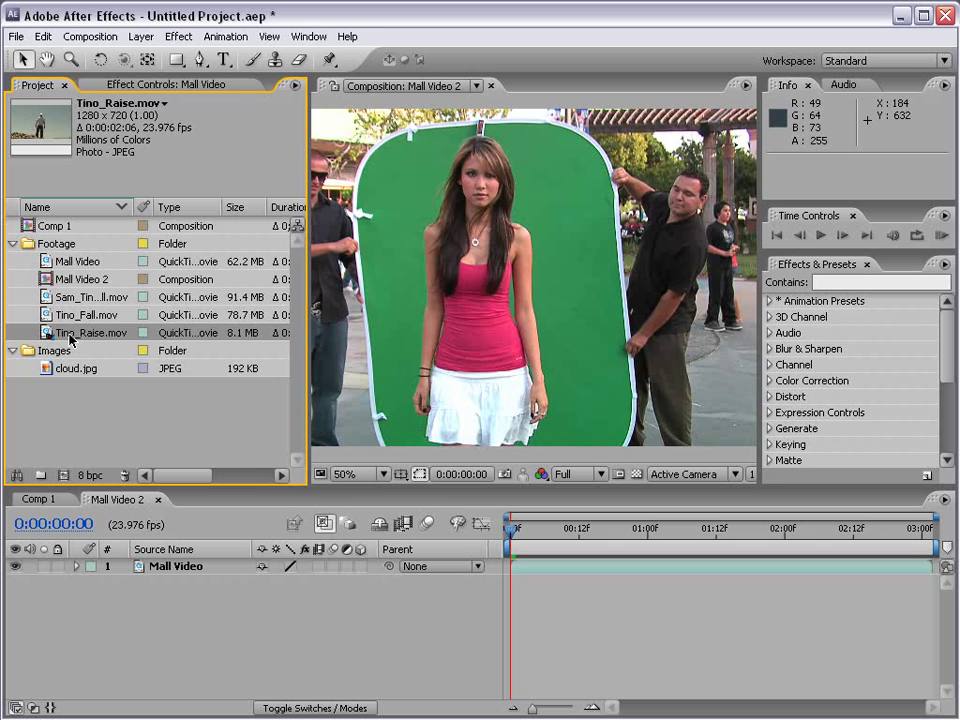
left_click_drag(95, 338, 64, 478)
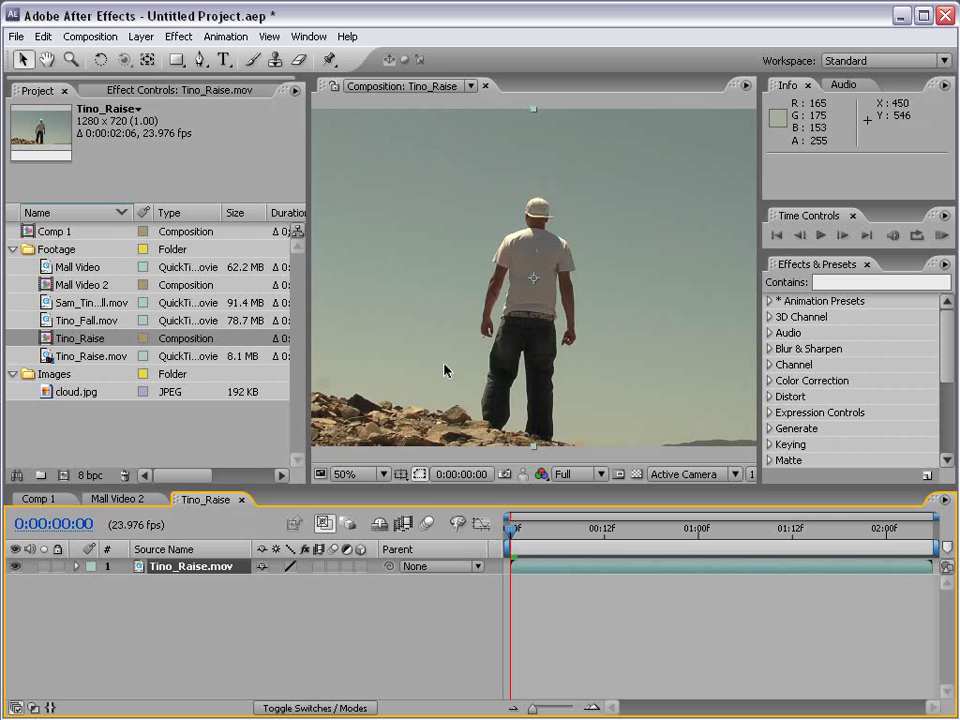
left_click(76, 566)
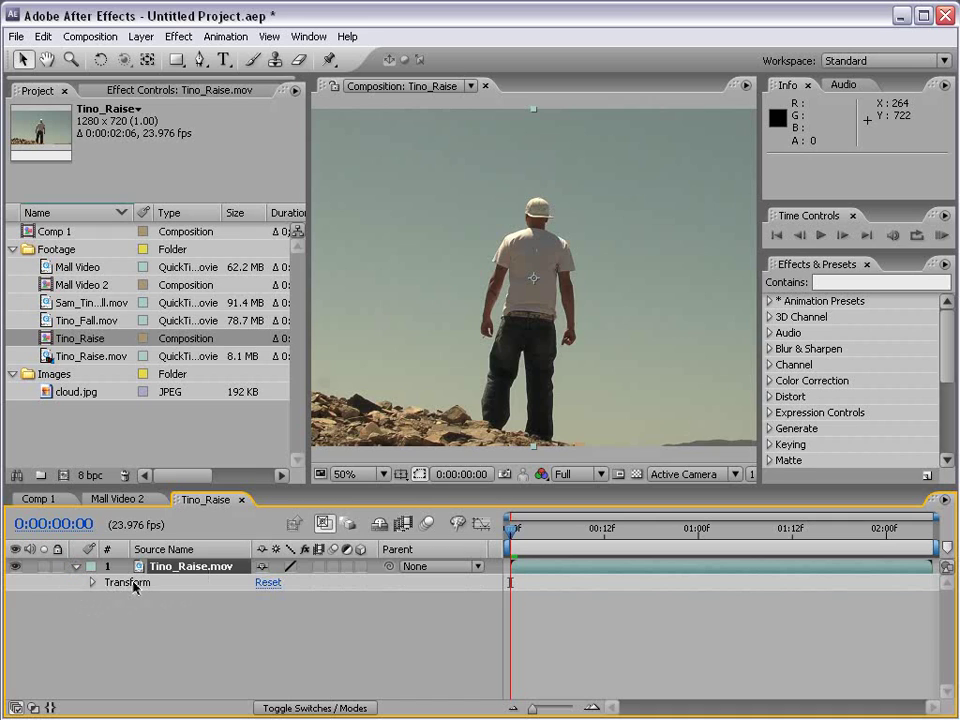
left_click(92, 582)
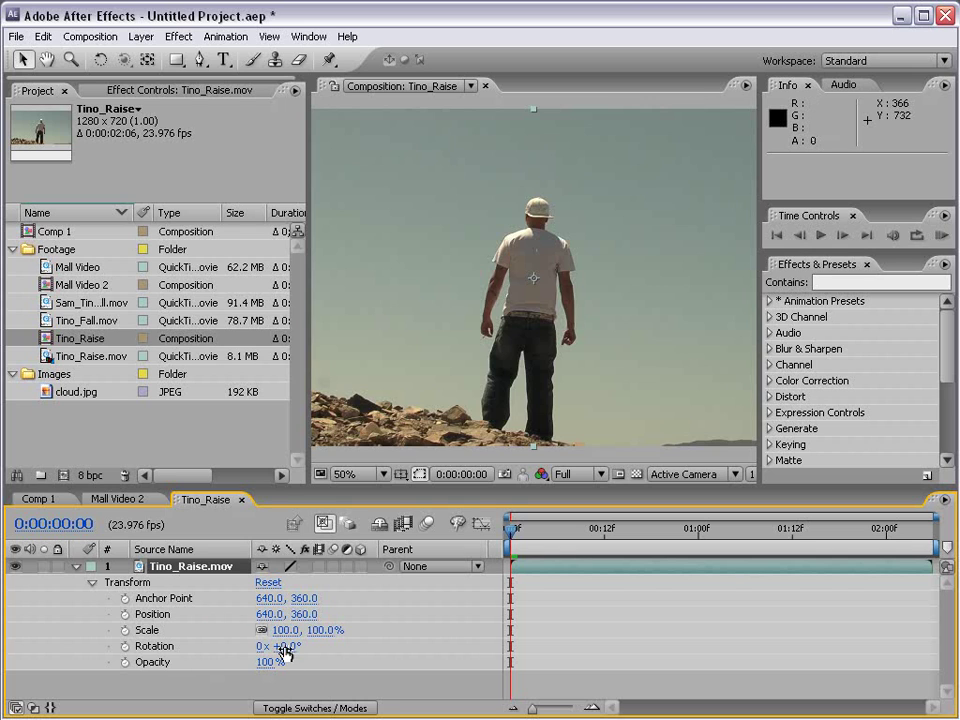
Rotate the Tino_Raise.mov layer to +5.0°, then try a scale change and undo it
left_click_drag(289, 646, 490, 377)
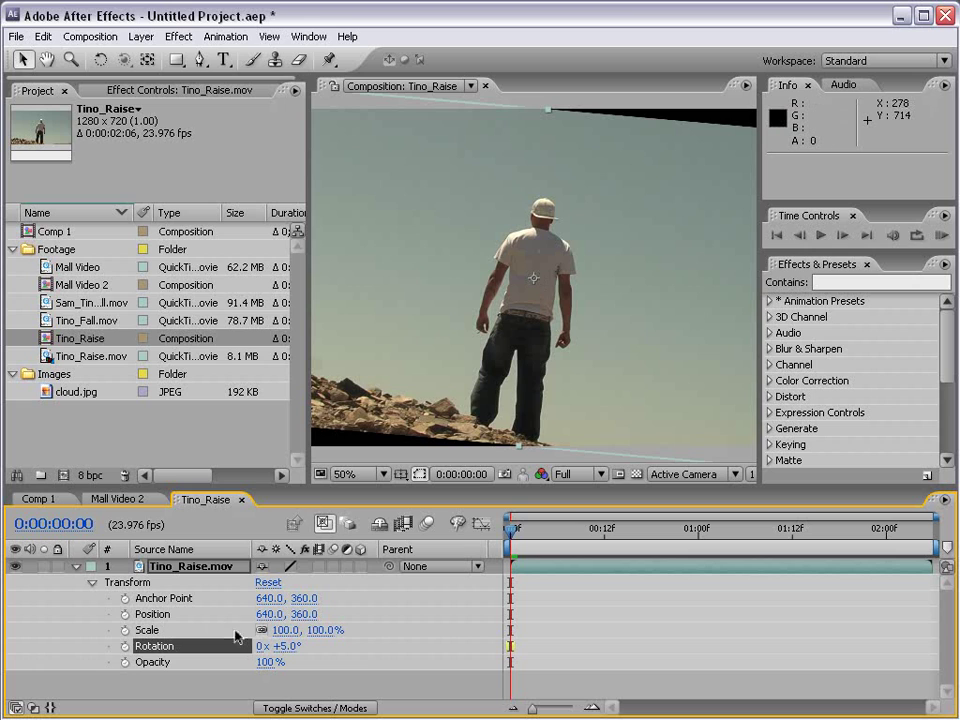
left_click_drag(321, 630, 351, 626)
key("ctrl+z")
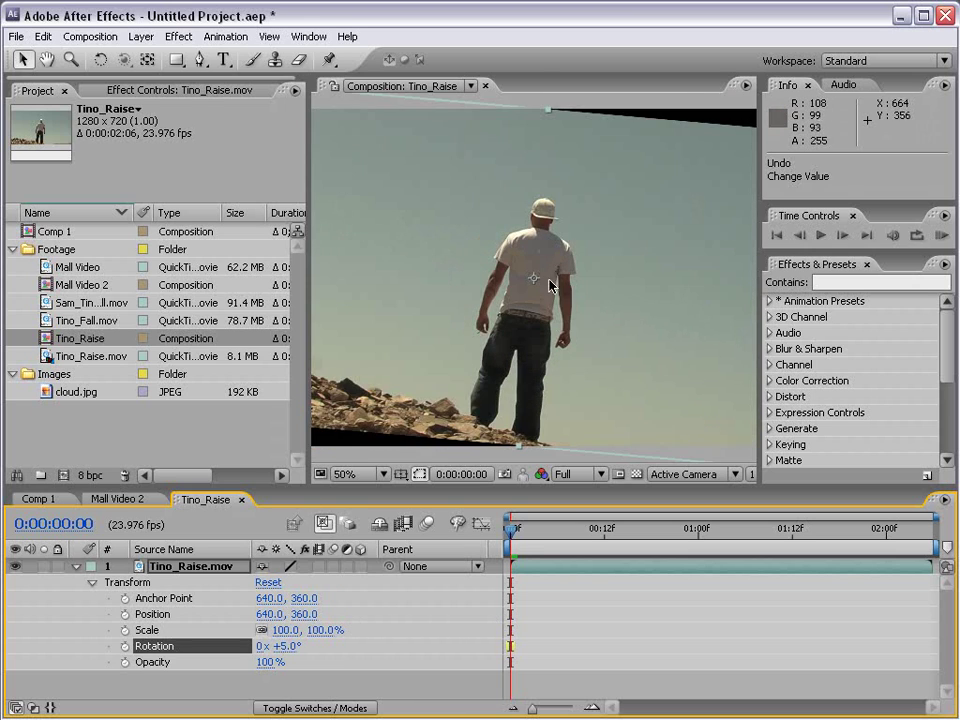
Move the layer's anchor point onto the man's head with the Pan Behind tool and rotate the layer to -1.0°
left_click(147, 62)
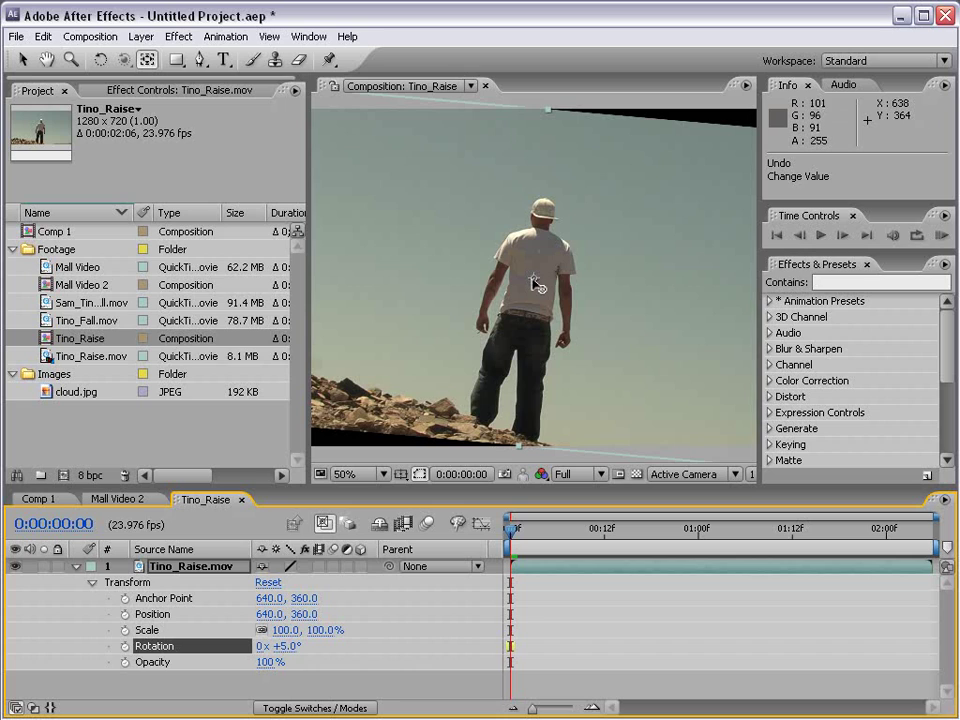
left_click_drag(534, 278, 539, 208)
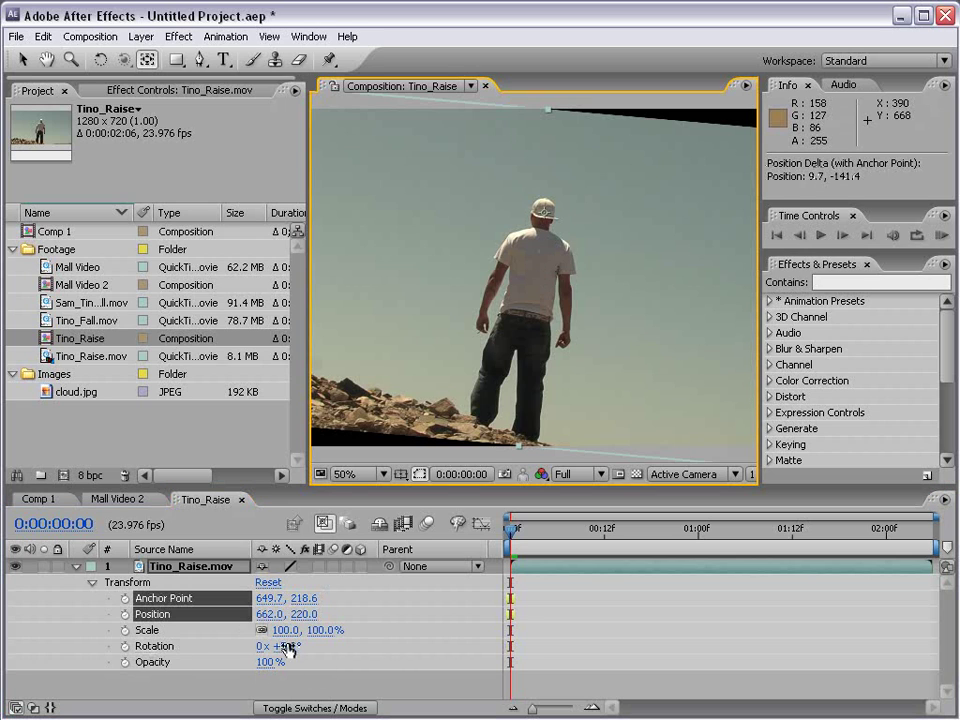
left_click_drag(262, 646, 284, 630)
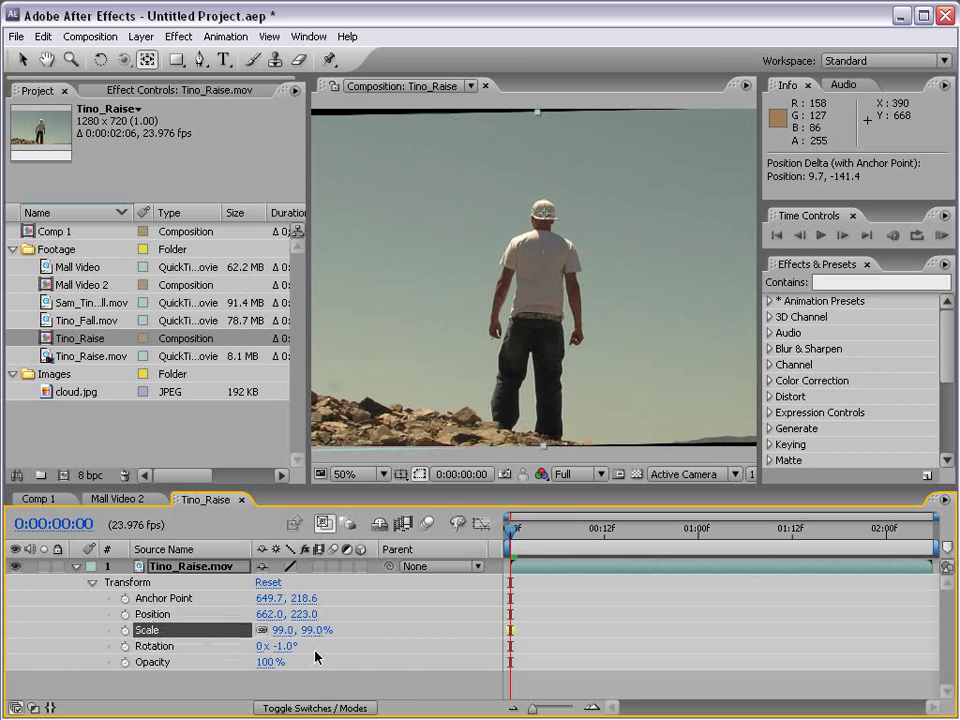
key("ctrl+z")
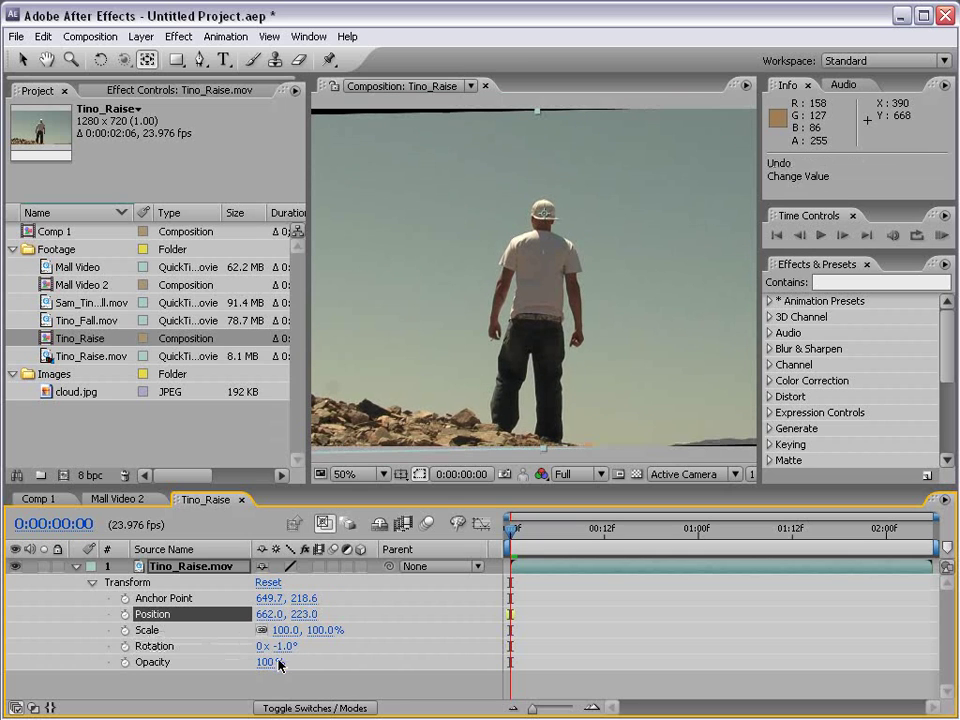
left_click_drag(268, 662, 300, 662)
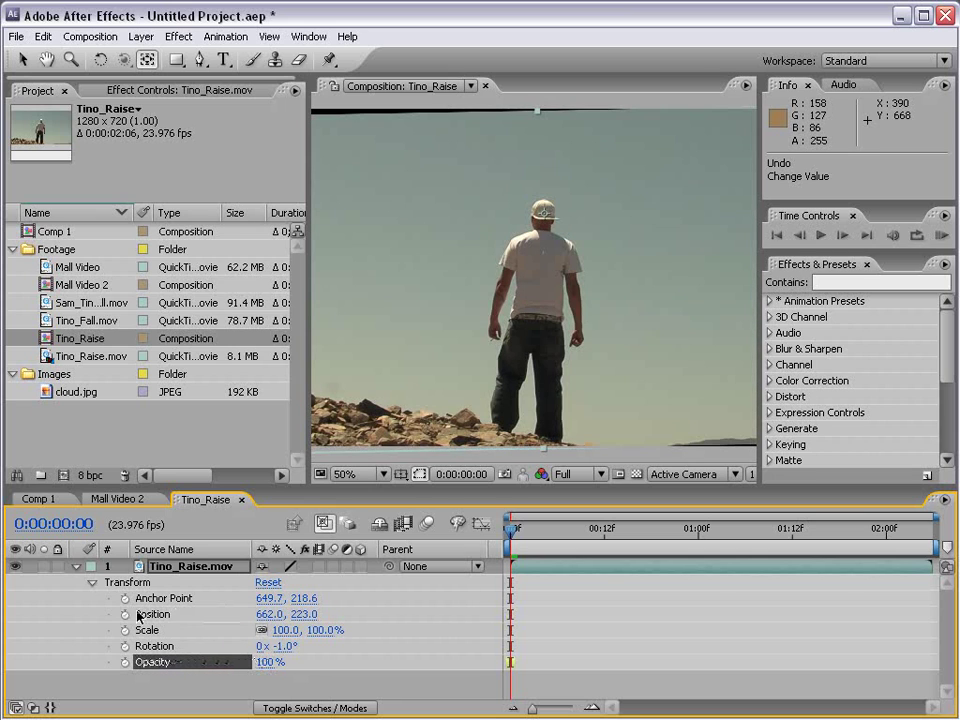
Reset the layer's transform properties to their defaults and switch back to the Selection tool
left_click(266, 585)
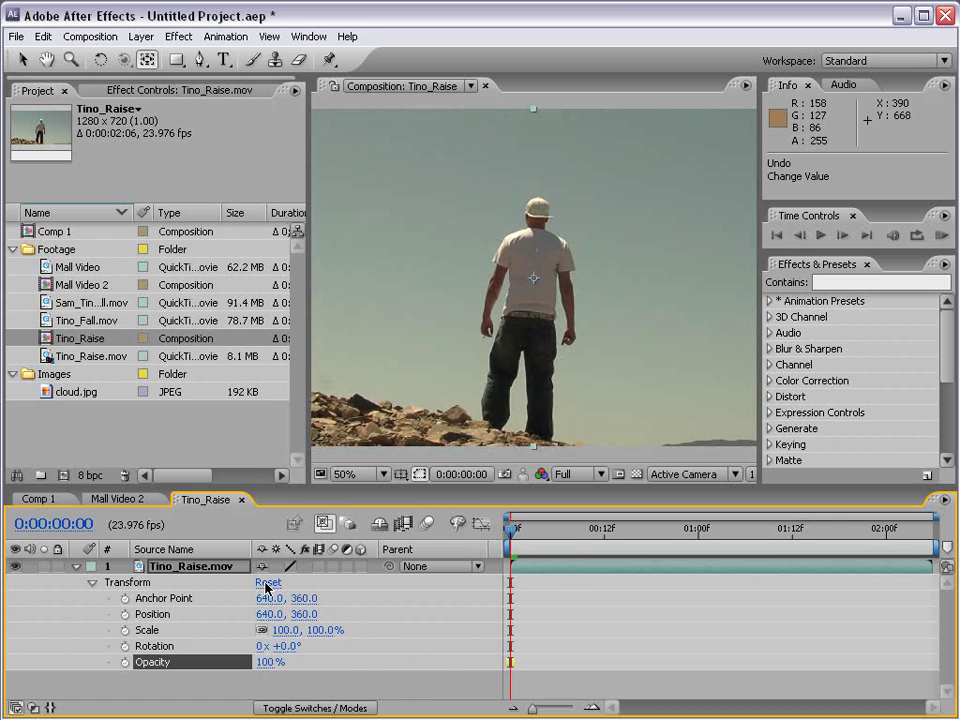
left_click(160, 621)
right_click(162, 622)
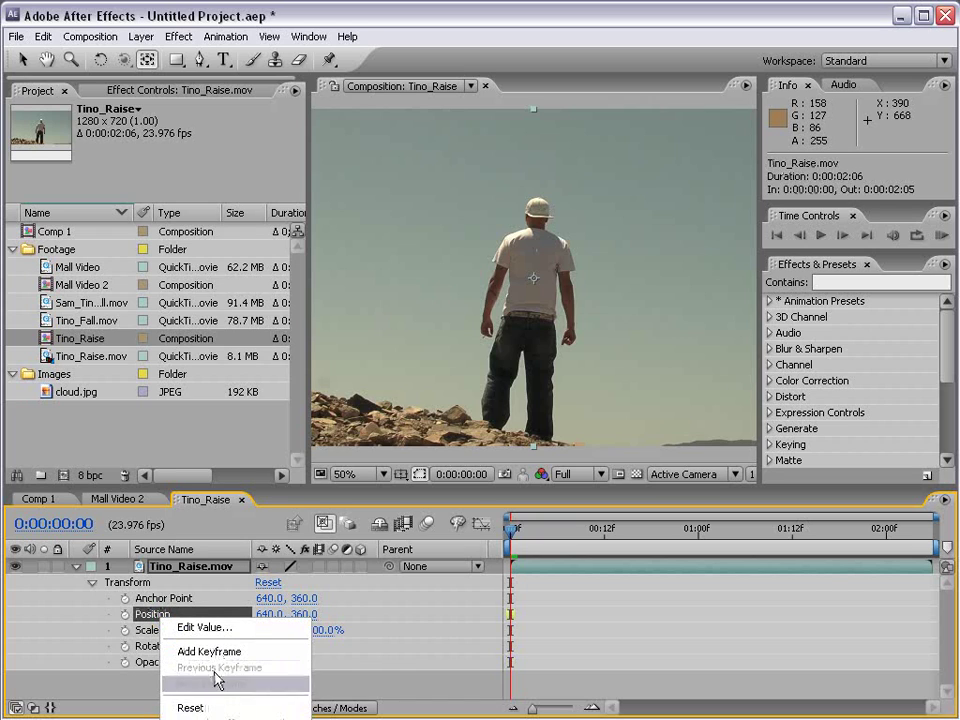
left_click(190, 707)
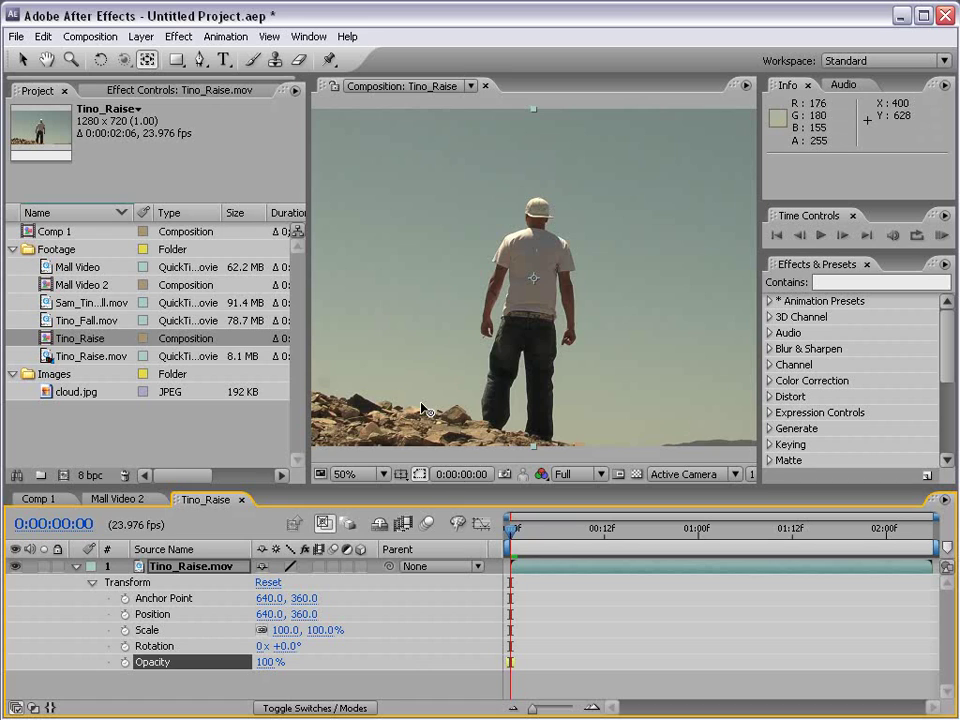
left_click(28, 63)
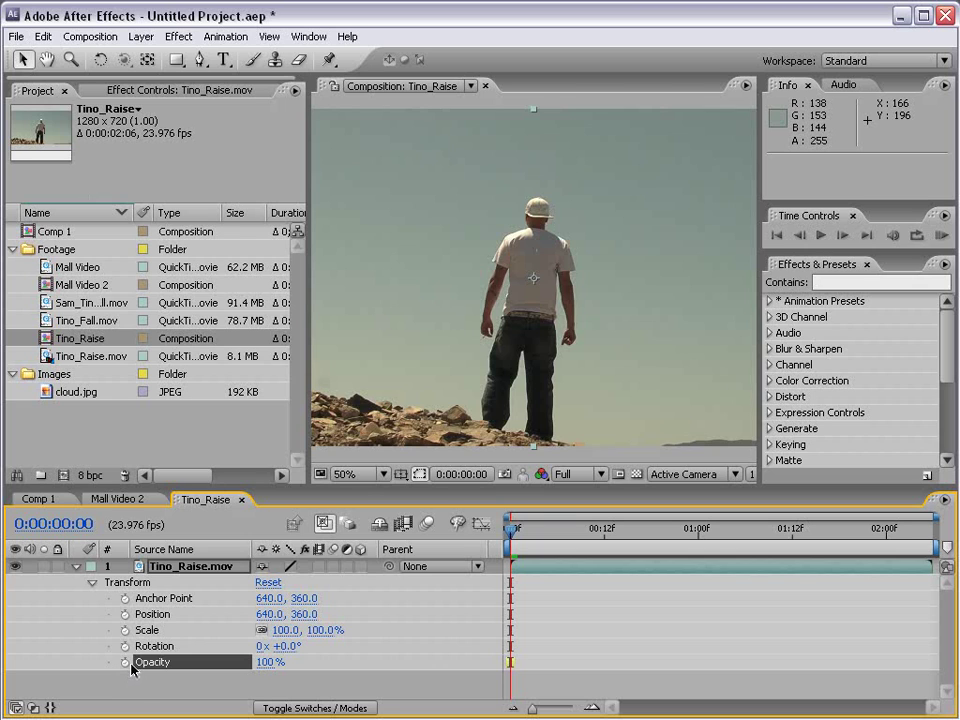
Set the layer's opacity to 0% and start opacity keyframing at 0:00:00:00
mouse_move(268, 662)
left_mouse_down()
mouse_move(170, 663)
mouse_move(272, 664)
left_mouse_up()
left_click_drag(536, 537, 506, 540)
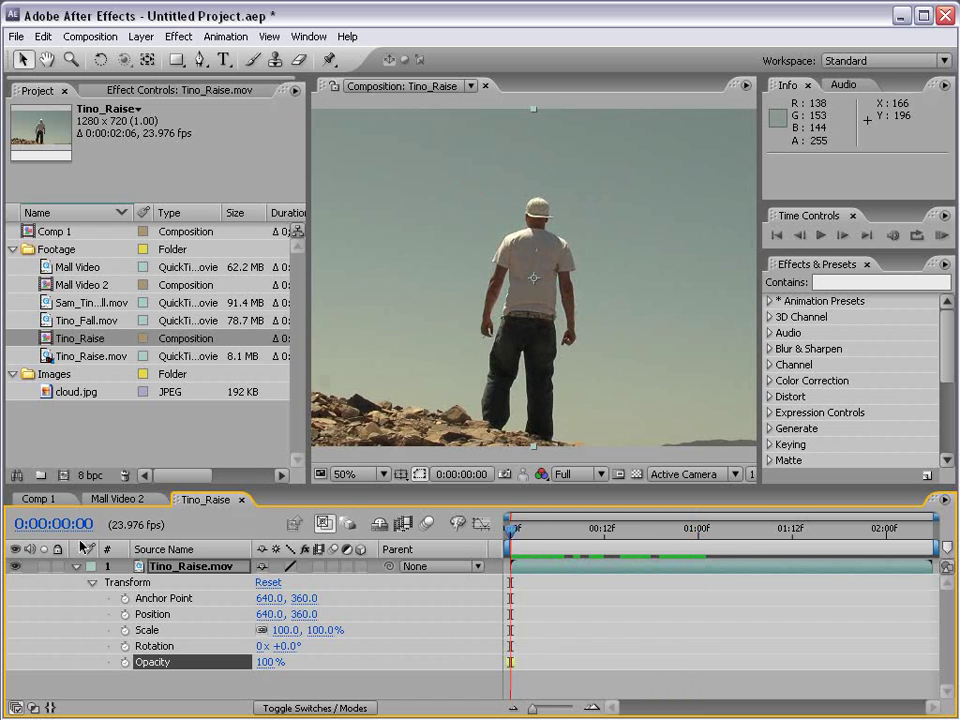
left_click(266, 662)
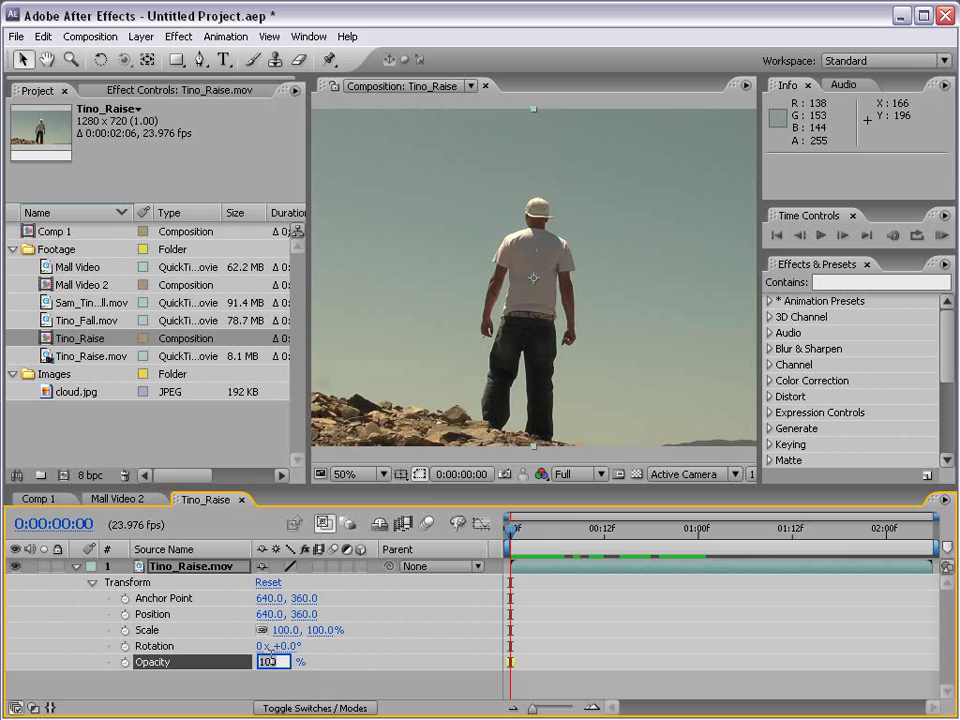
type("0")
key("Return")
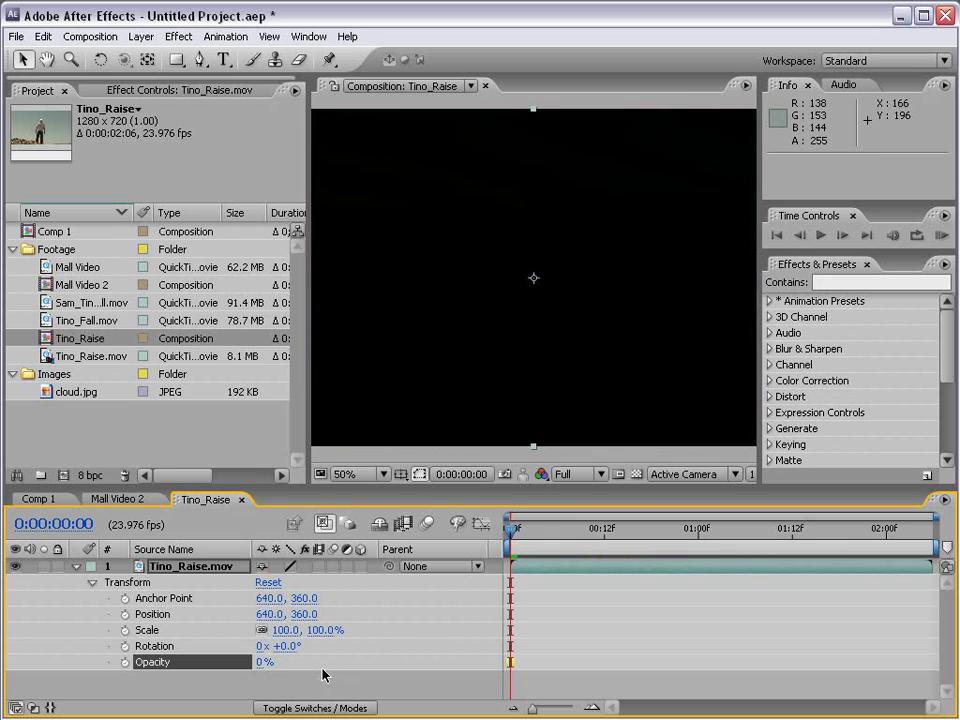
left_click(125, 662)
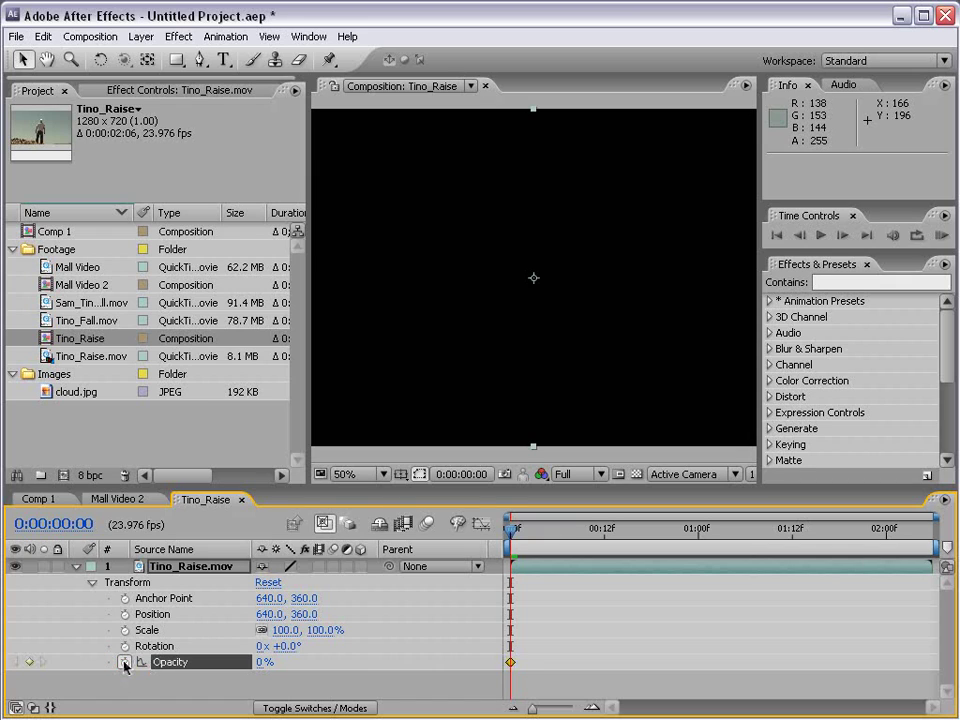
Add a second opacity keyframe of 100% at 0:00:01:00 to create a fade-in
key("space")
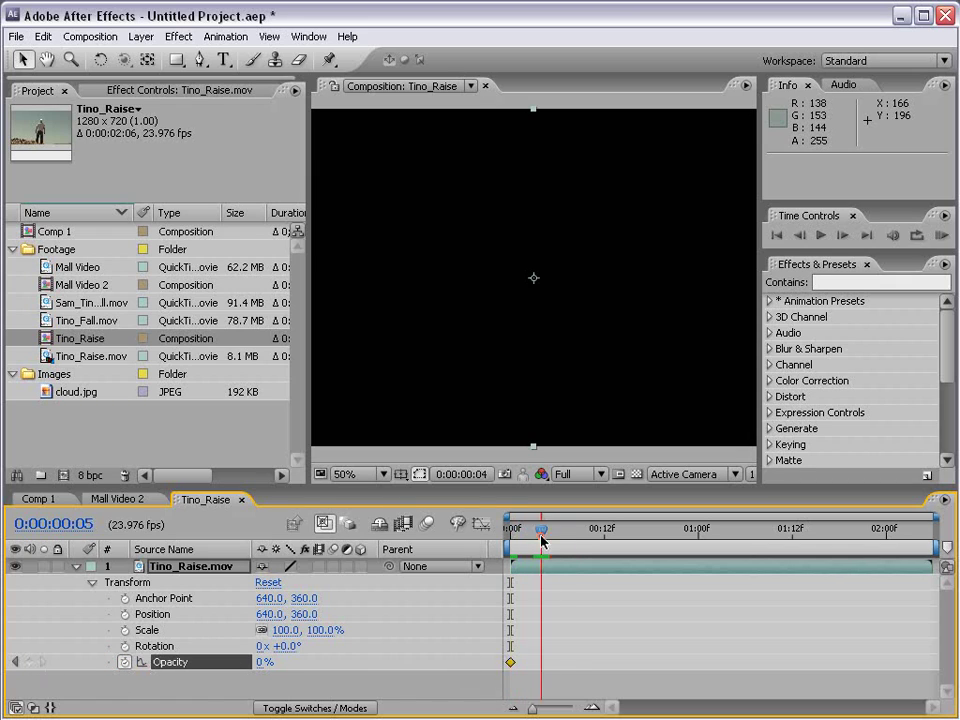
left_click(511, 537)
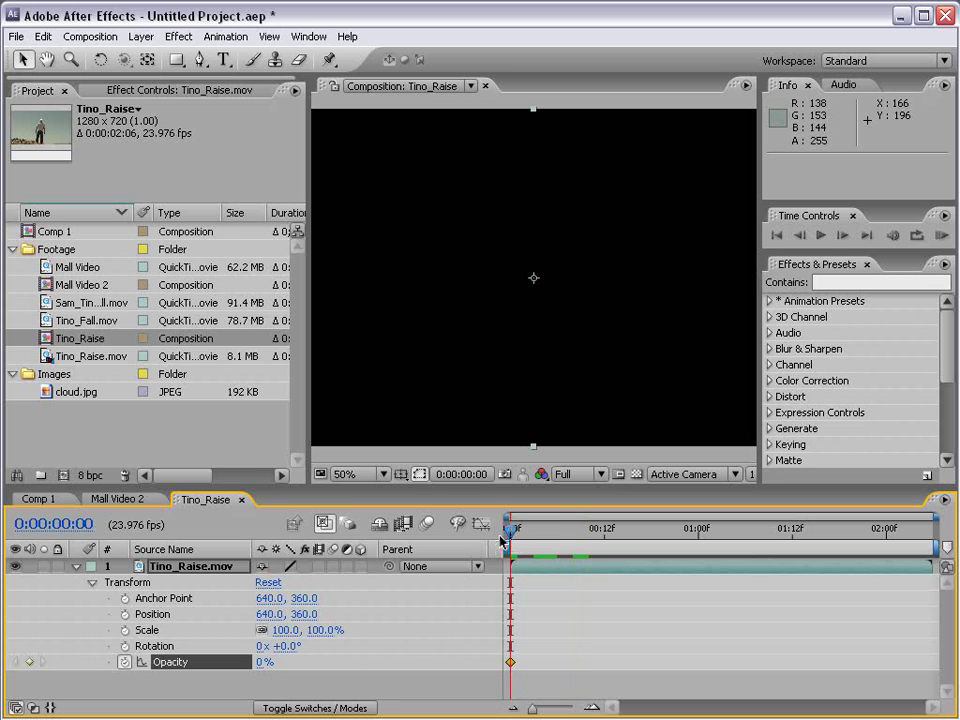
left_click_drag(511, 537, 698, 551)
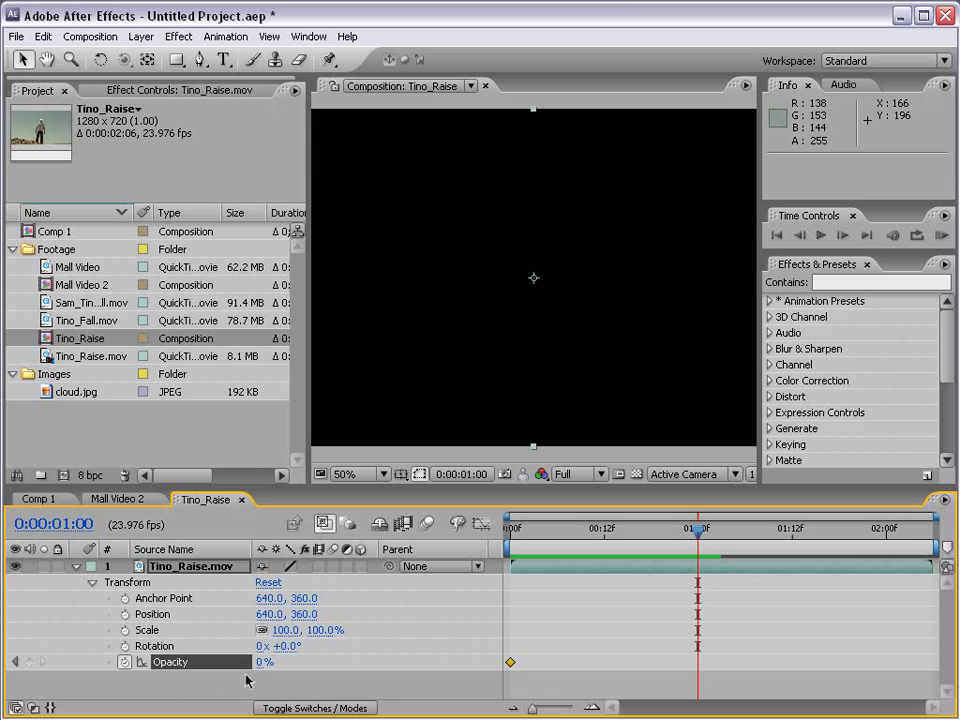
left_click_drag(258, 664, 450, 660)
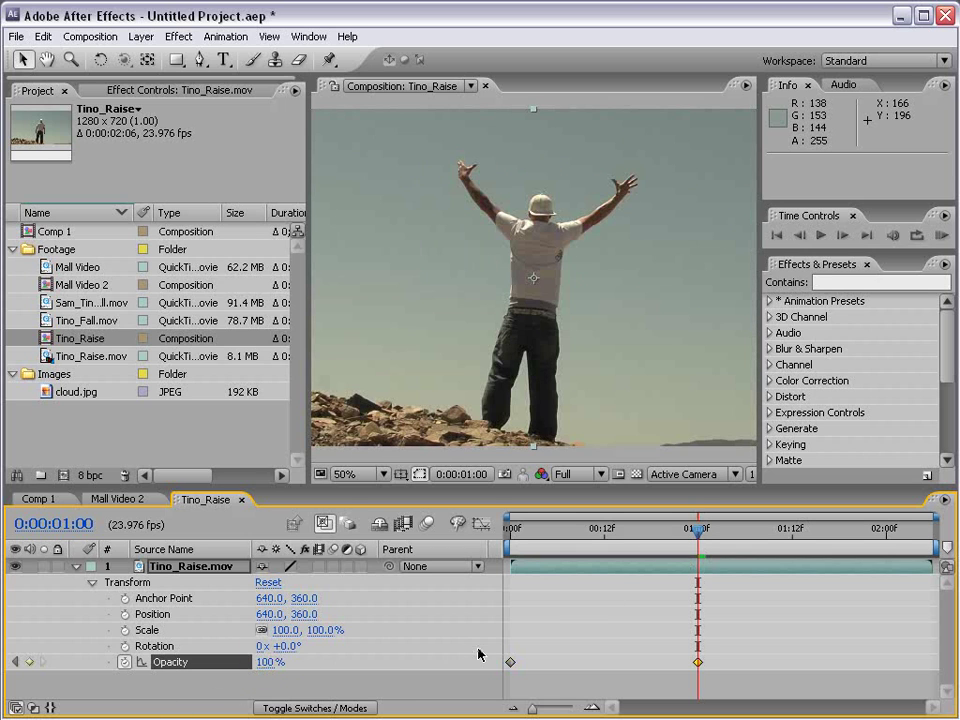
Preview the fade-in and scrub through the frames between the two opacity keyframes
left_click(941, 236)
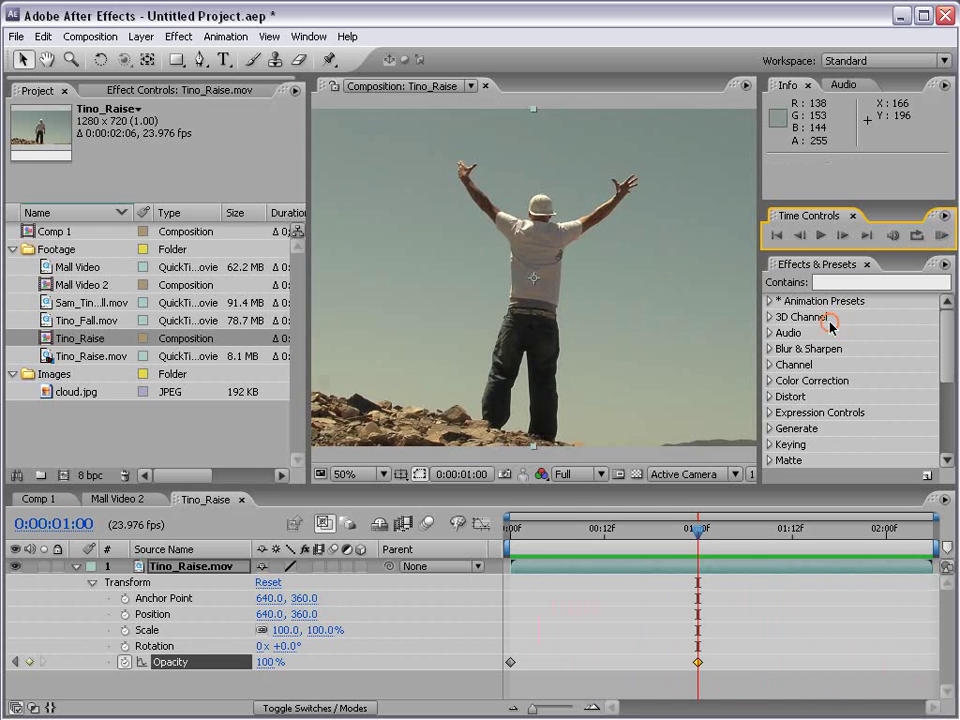
left_click_drag(540, 527, 541, 570)
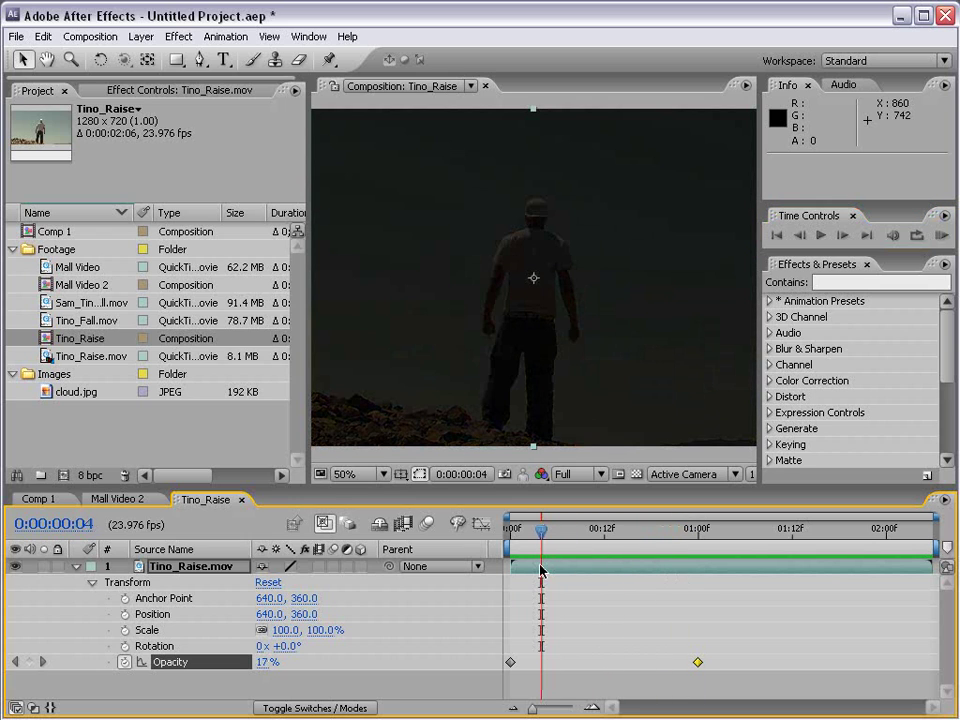
left_click_drag(541, 570, 621, 545)
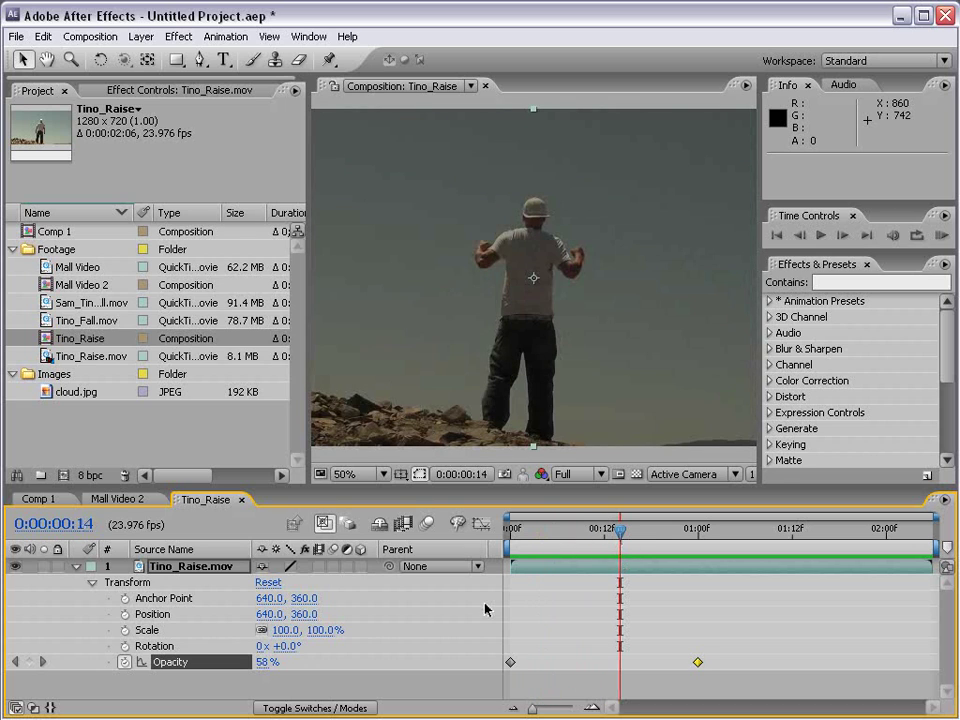
left_click_drag(621, 532, 705, 531)
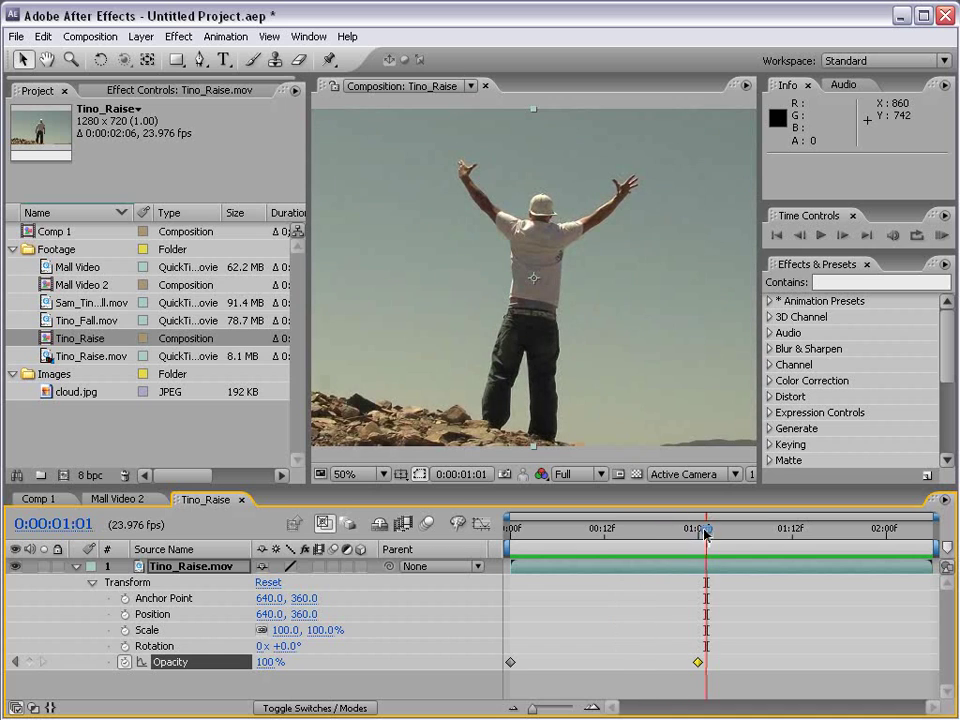
Remove all opacity keyframes from the layer and return to the composition's first frame
left_click(124, 662)
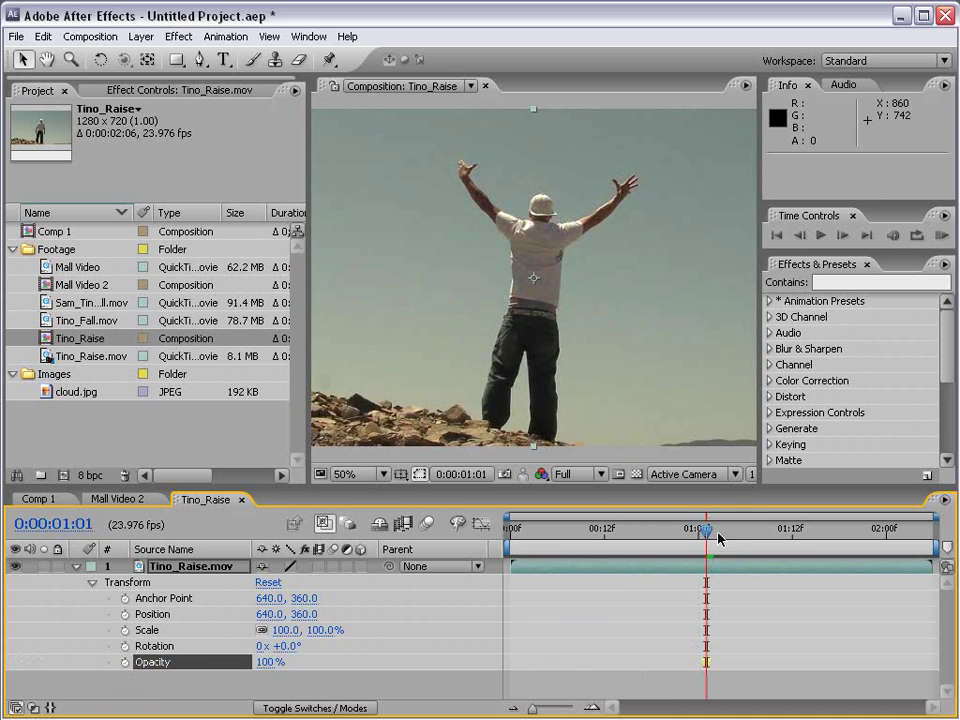
left_click_drag(707, 531, 510, 548)
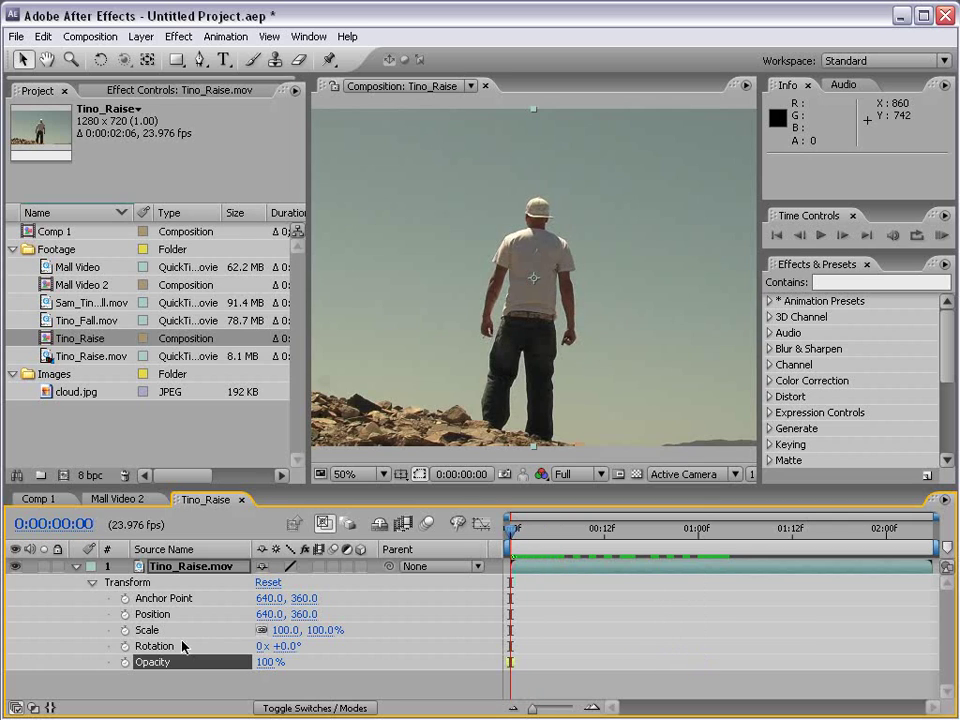
Keyframe the layer's position at 0:00:00:00 and move the layer to about 980, 224 at 0:00:00:09, then check the motion
left_click(124, 614)
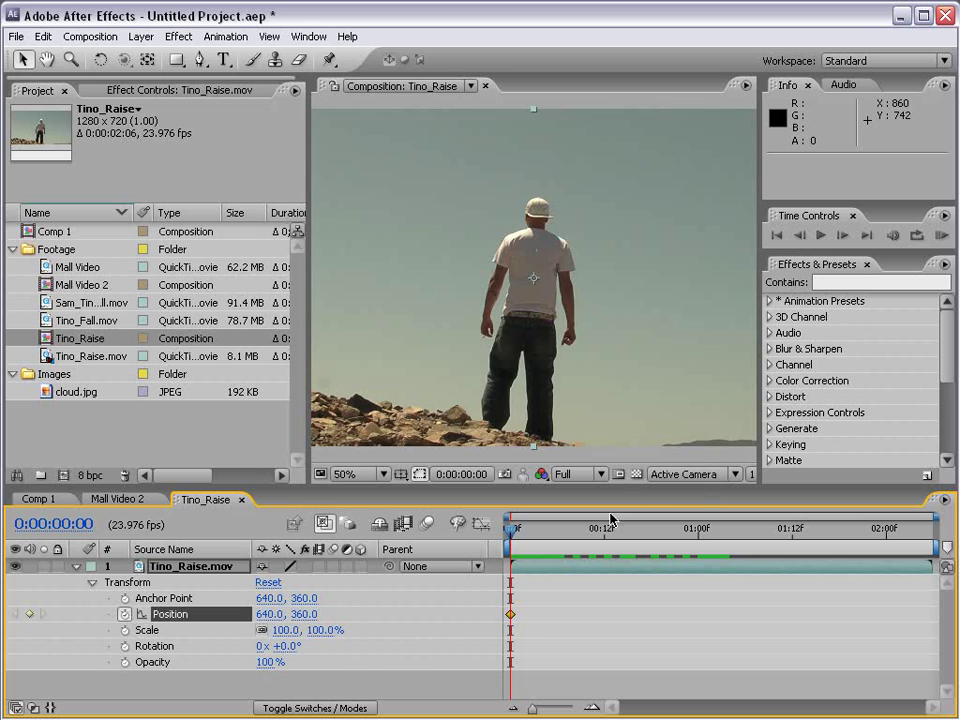
left_click_drag(511, 528, 580, 540)
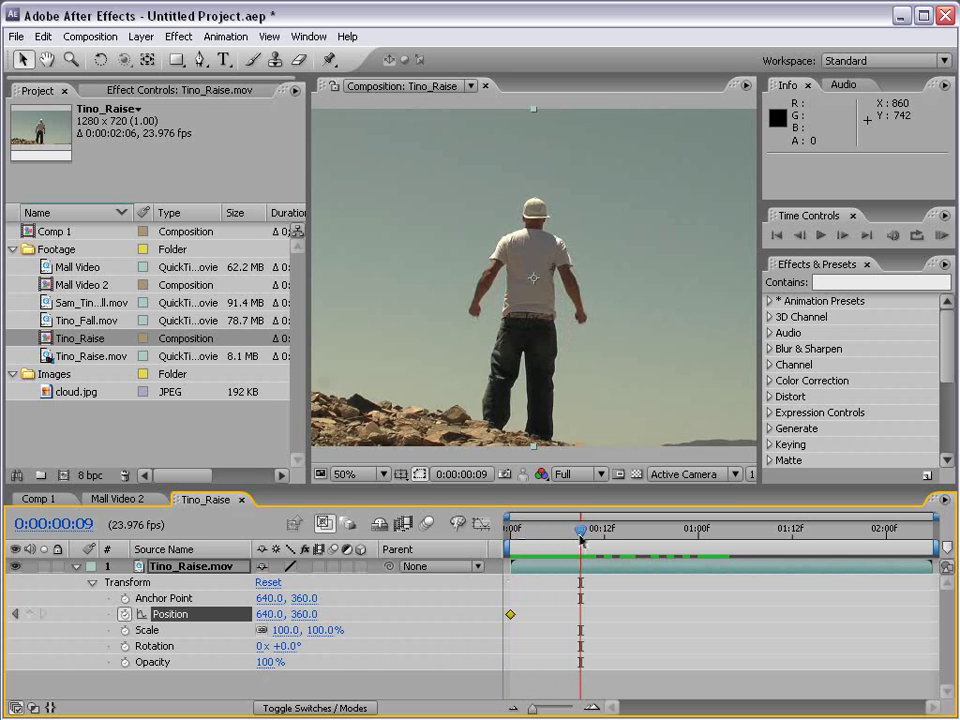
left_click_drag(335, 349, 513, 285)
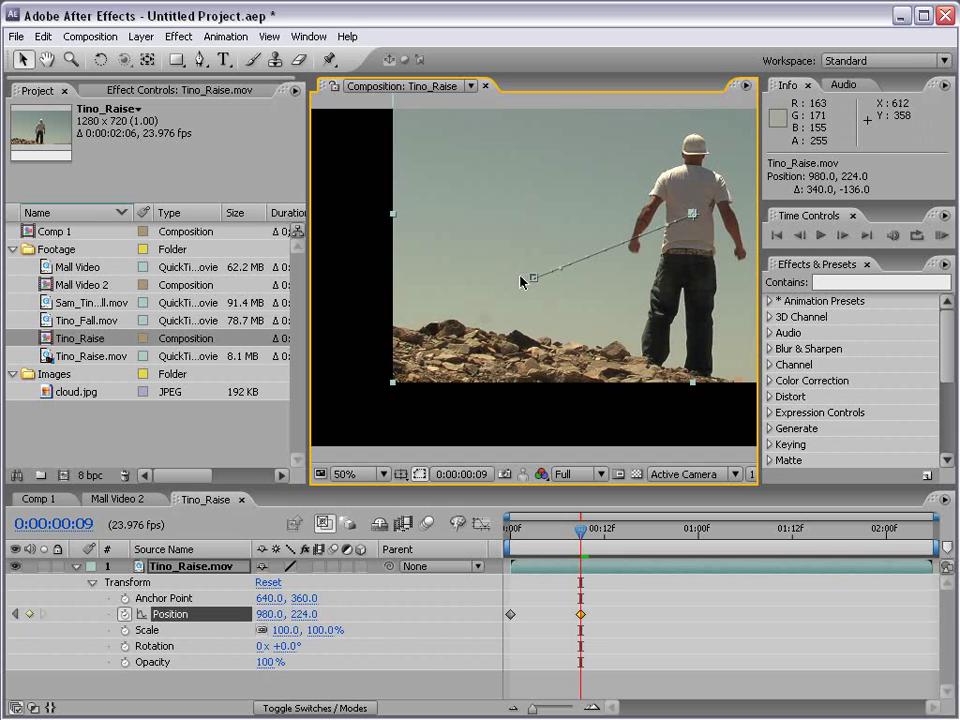
left_click(555, 538)
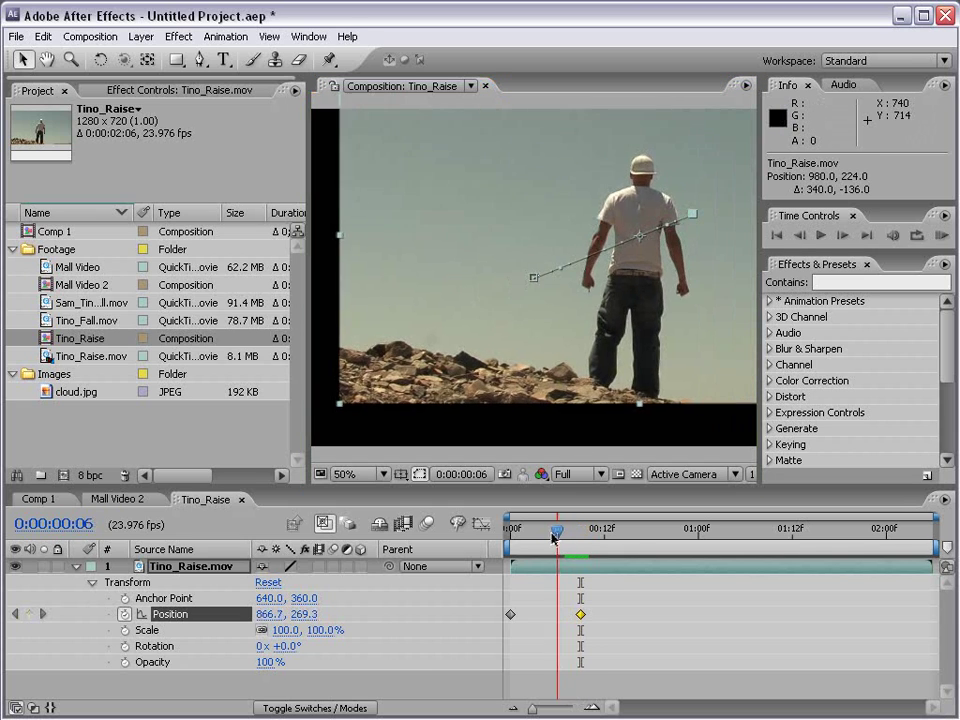
left_click_drag(555, 538, 576, 546)
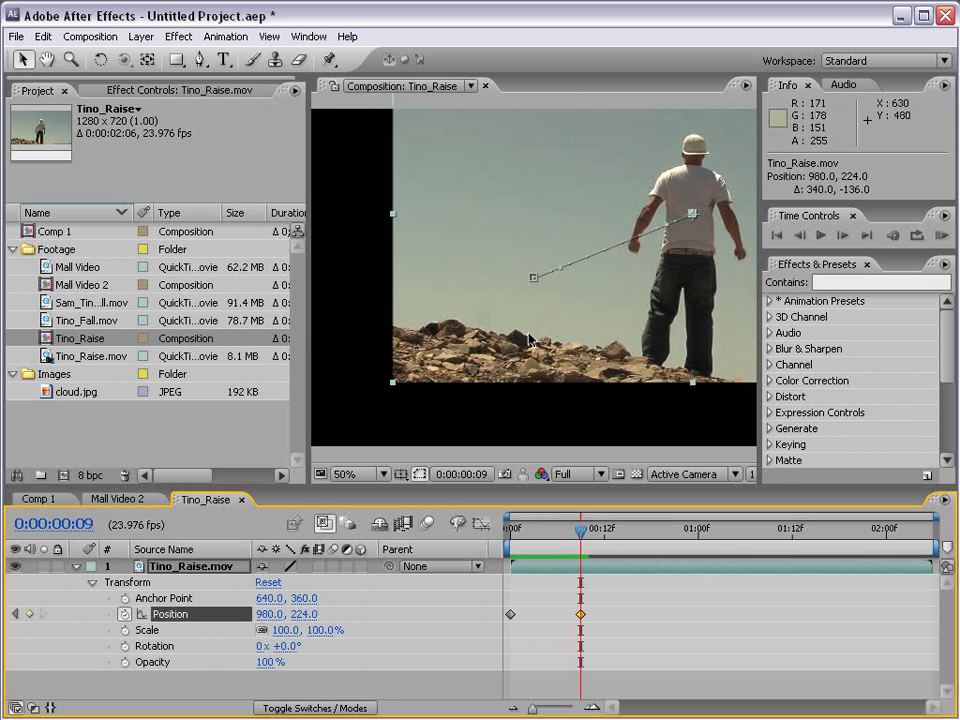
scroll(537, 264, "down", 2)
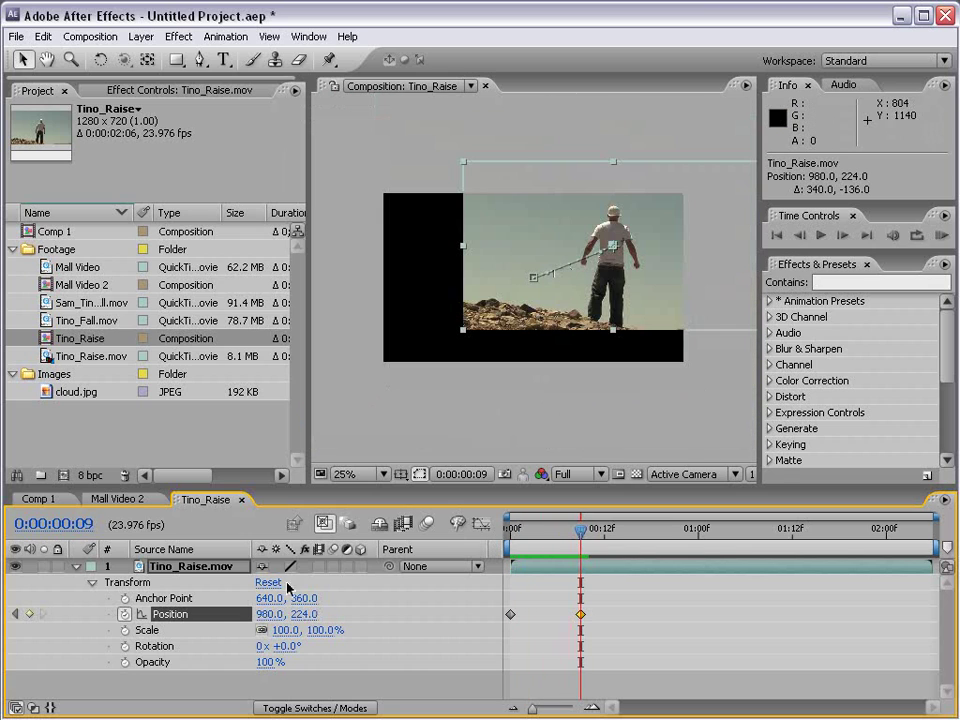
Reset the layer's position at 0:00:00:09 to 640, 360, place it off-screen at about -724, 360 at 0:00:00:00, and preview the slide-in
right_click(172, 622)
left_click(208, 705)
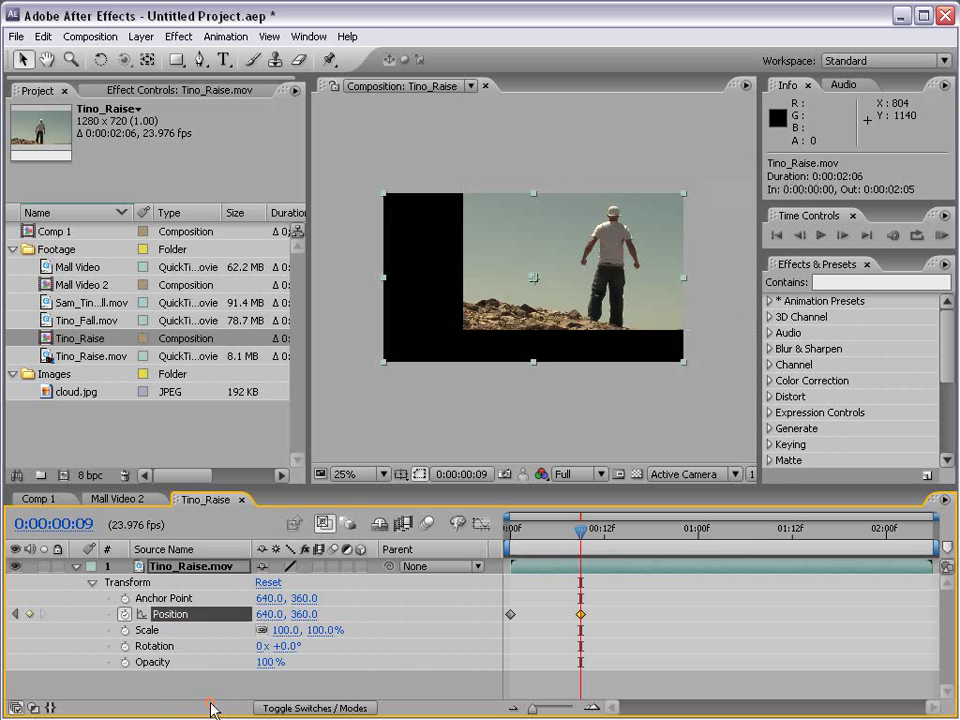
left_click_drag(578, 538, 509, 538)
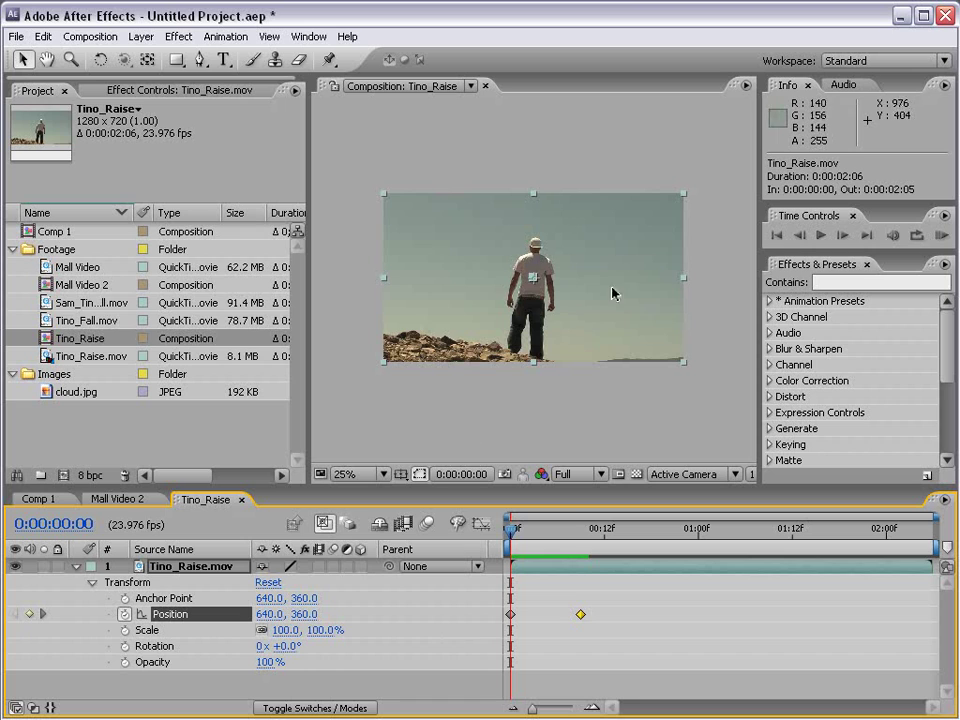
left_click_drag(666, 347, 345, 346)
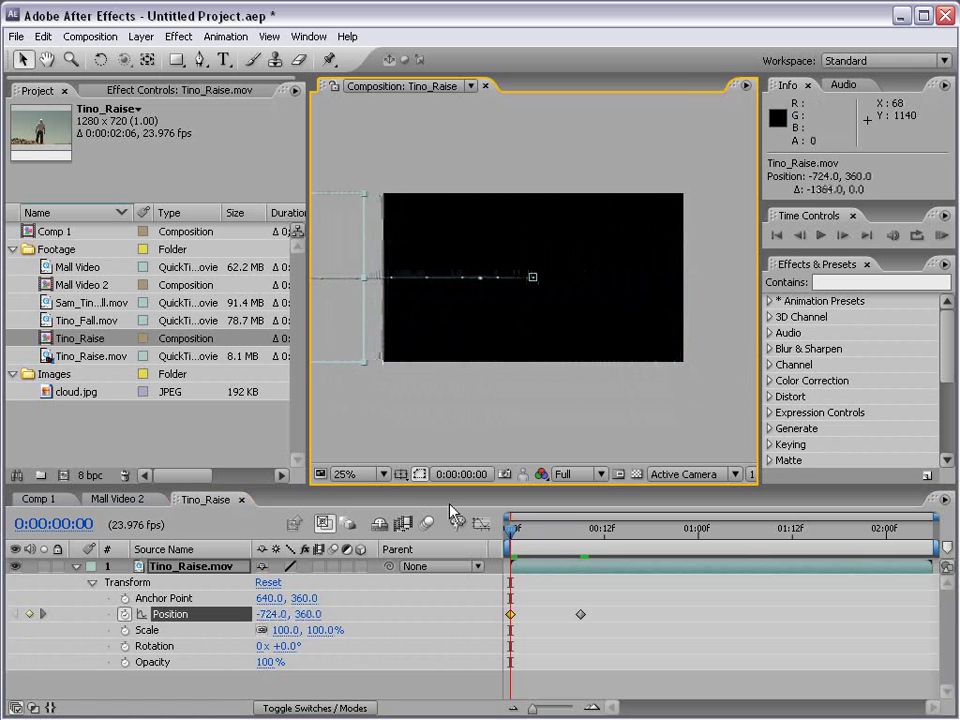
left_click_drag(512, 540, 583, 538)
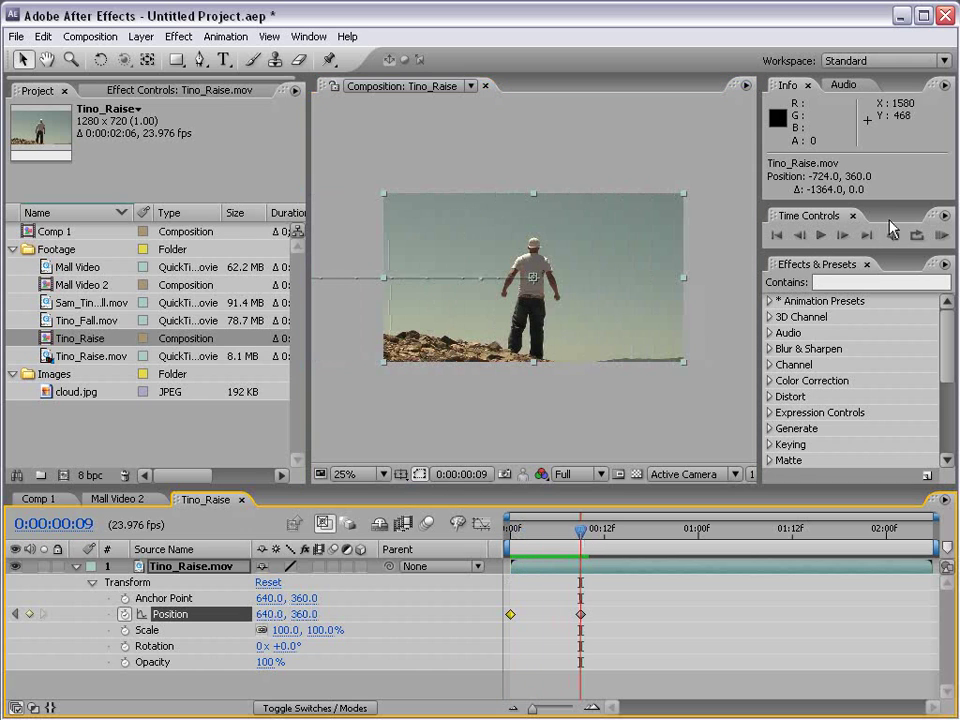
left_click(941, 237)
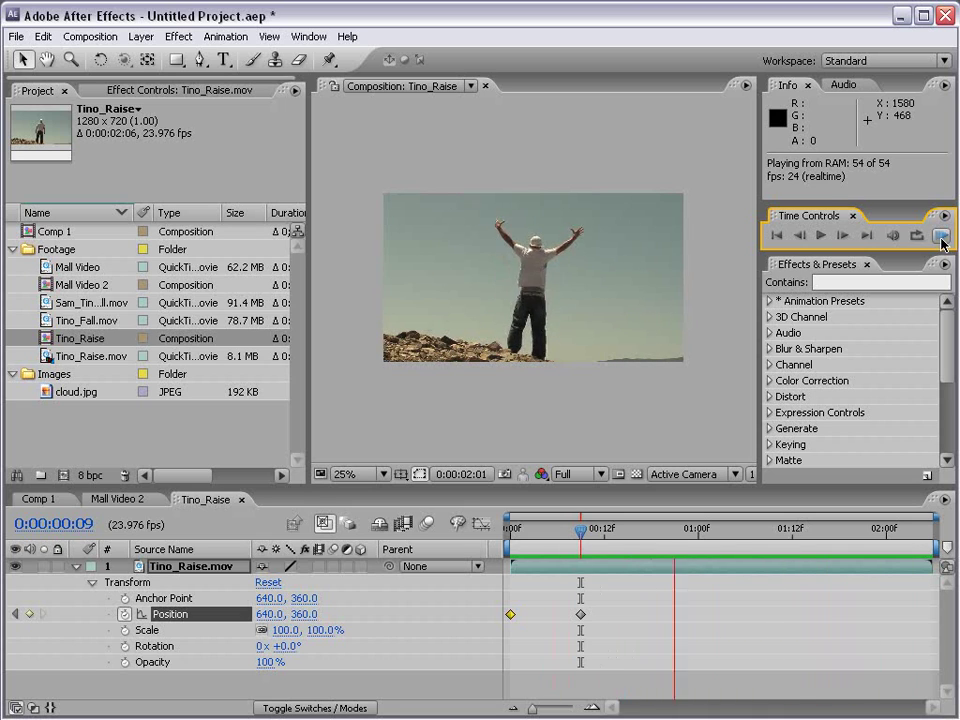
left_click(628, 595)
Limit the work area to the range from 0:00:00:00 to 0:00:00:21
left_click_drag(543, 540, 675, 540)
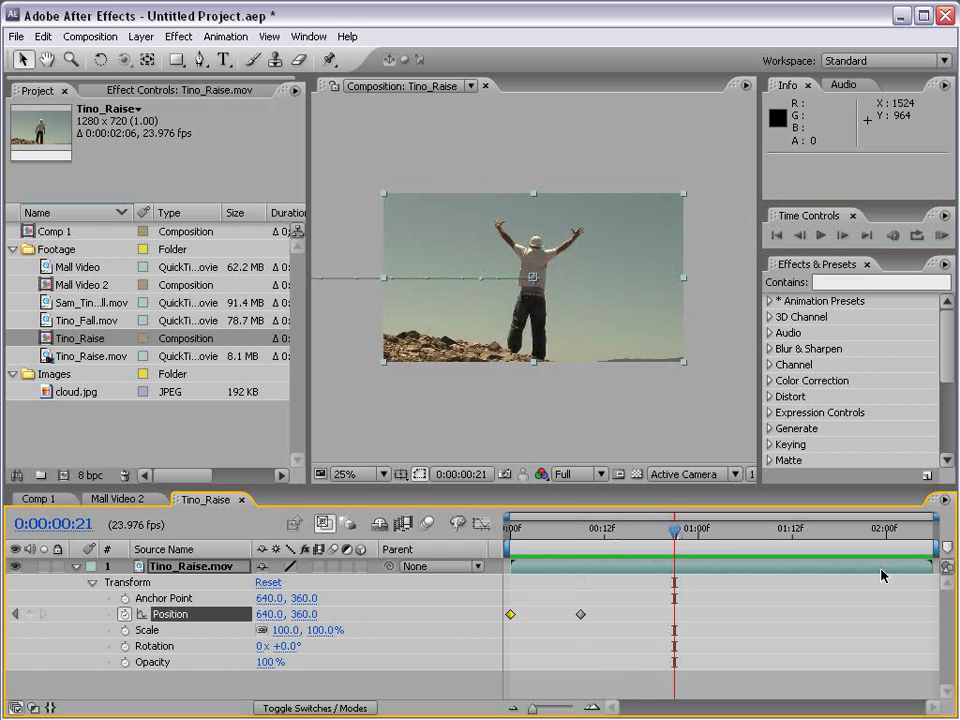
left_click(935, 548)
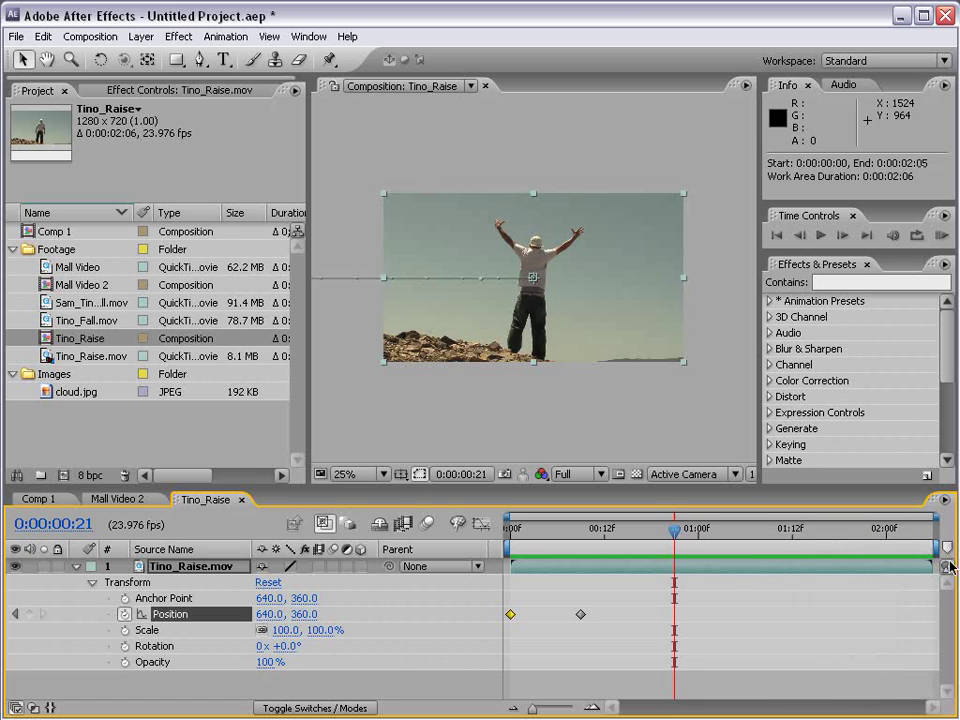
key("n")
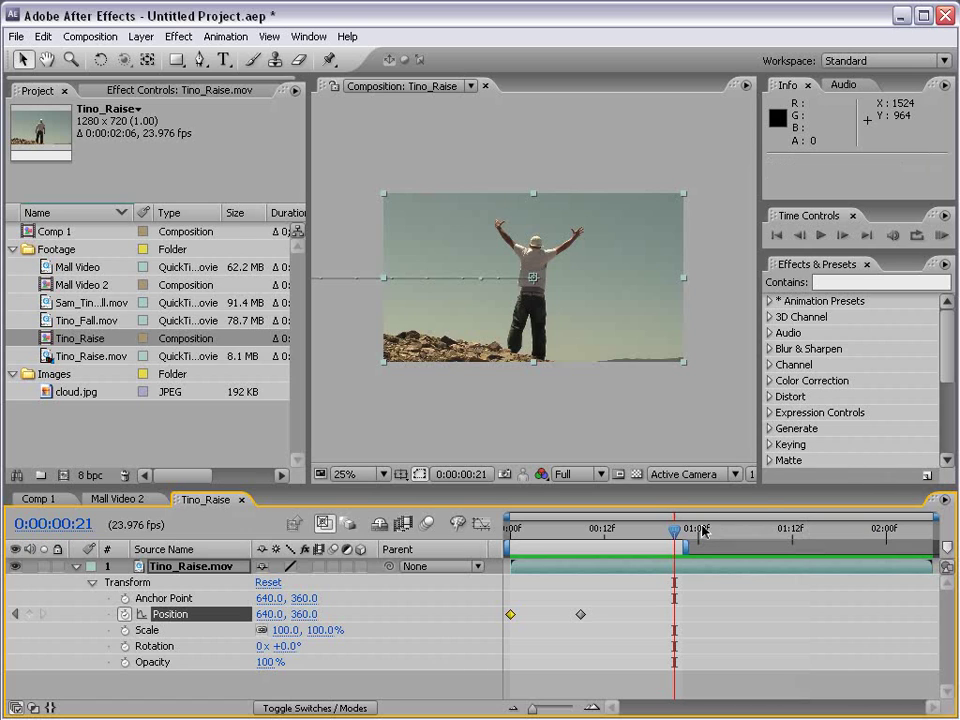
left_click_drag(674, 540, 511, 553)
key("b")
left_click(507, 529)
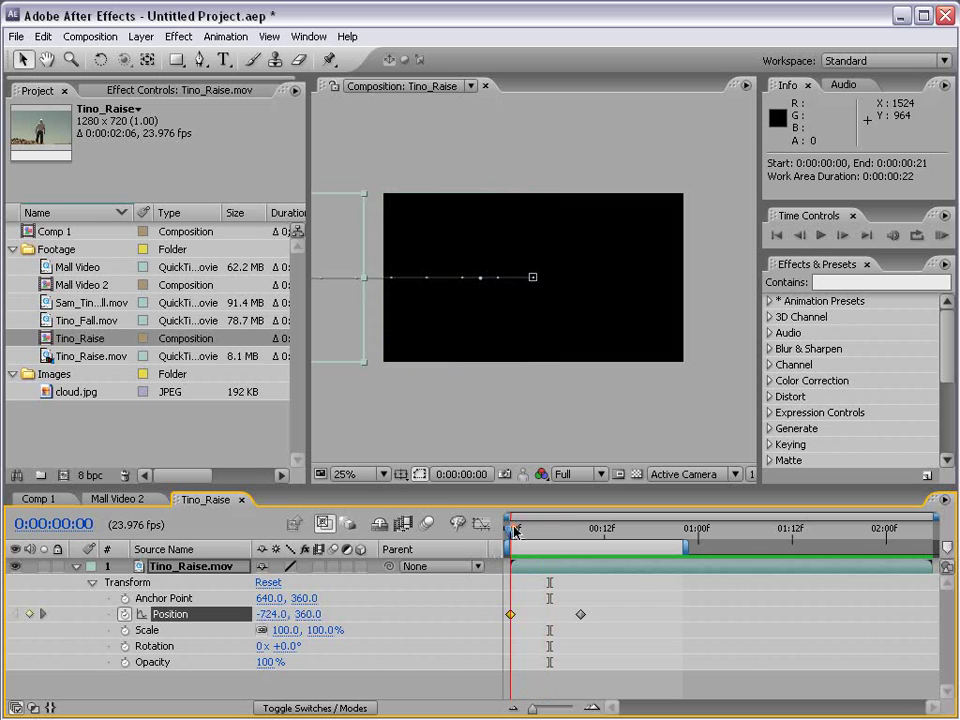
Apply Easy Ease to the position keyframe at 0:00:00:09 and preview how the layer slides into place
left_click_drag(508, 530, 580, 542)
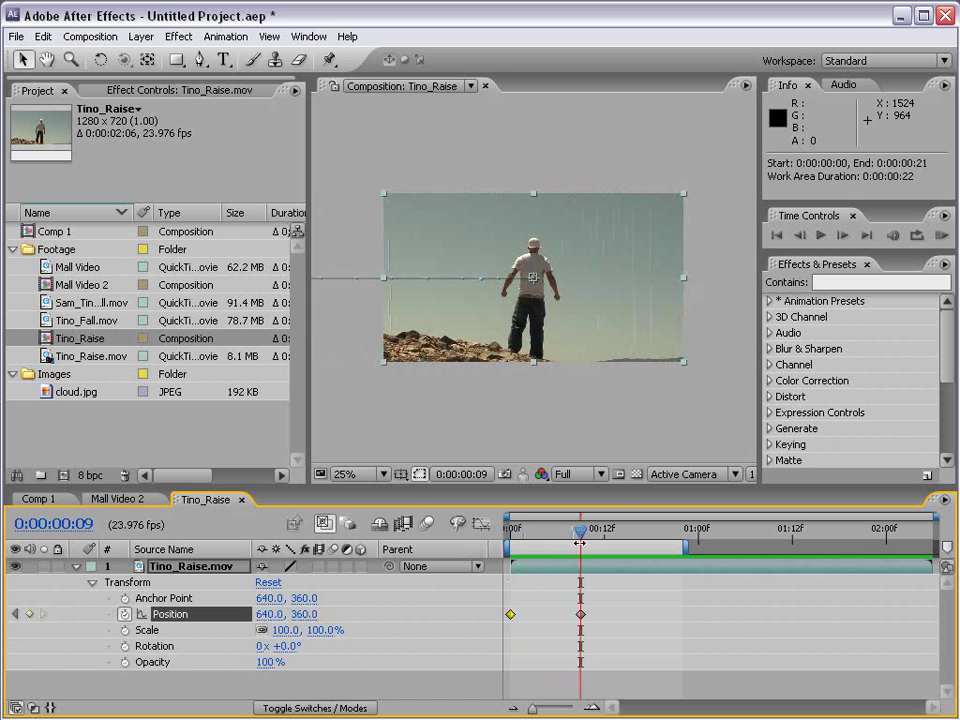
left_click(581, 615)
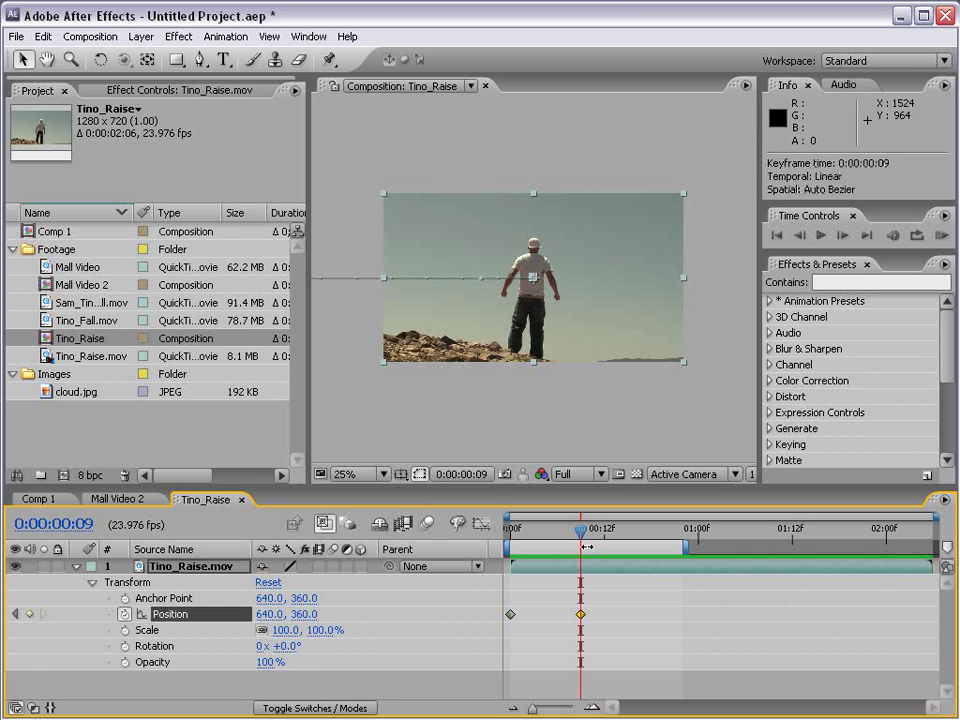
key("F9")
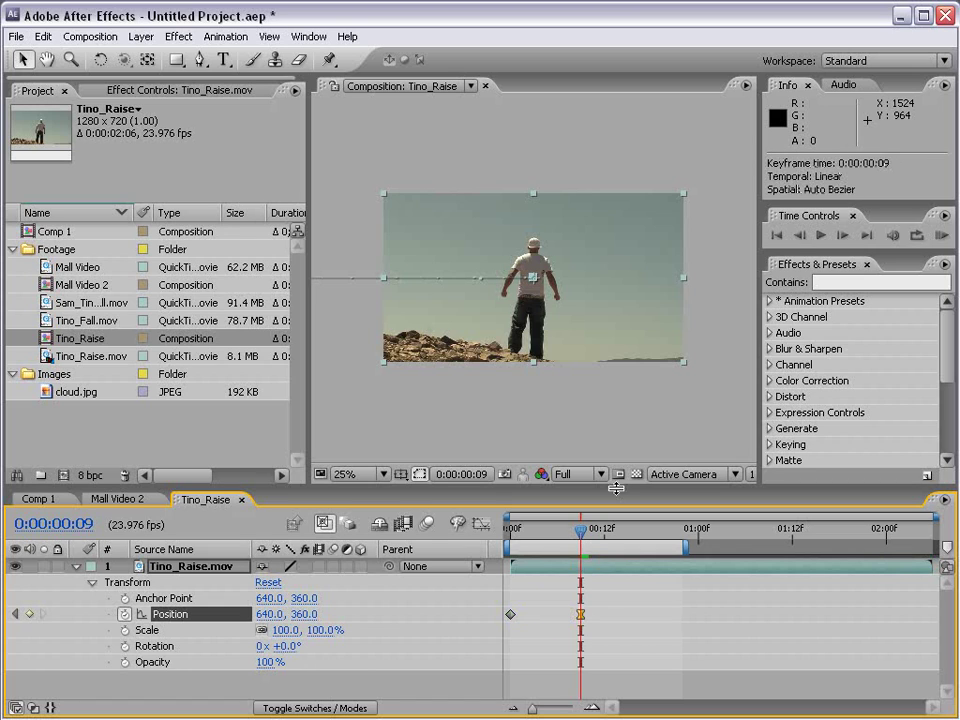
key("space")
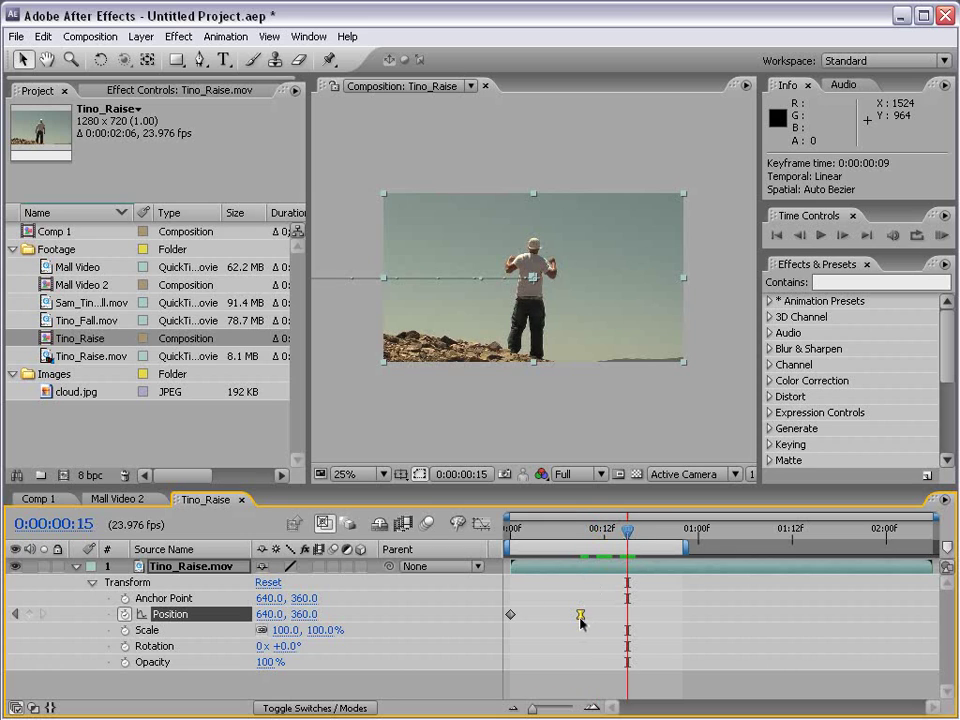
left_click_drag(585, 536, 553, 537)
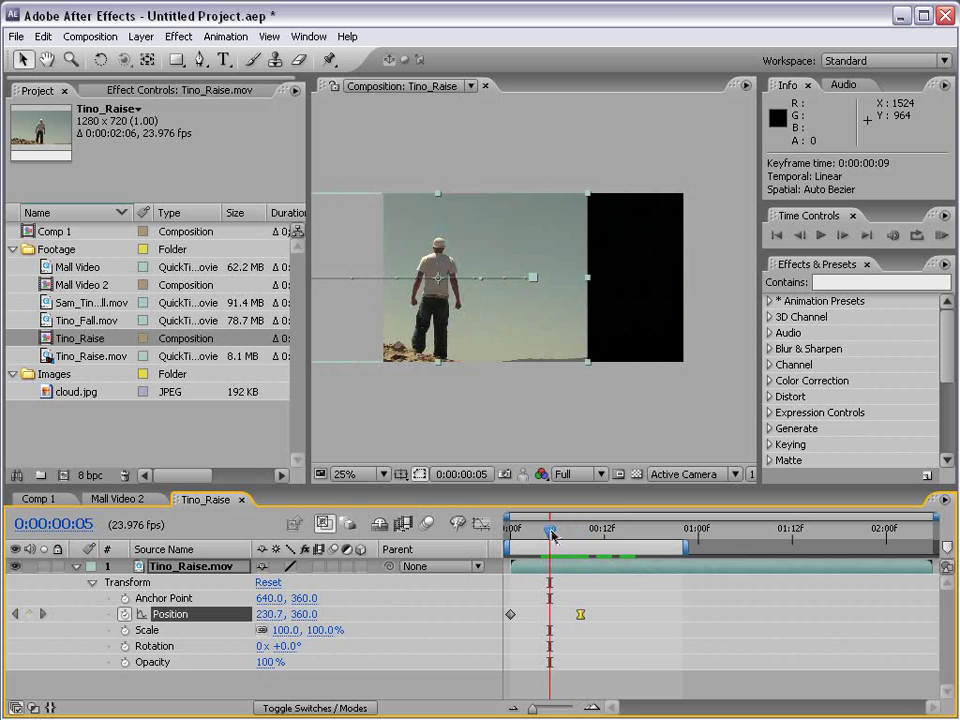
left_click(944, 236)
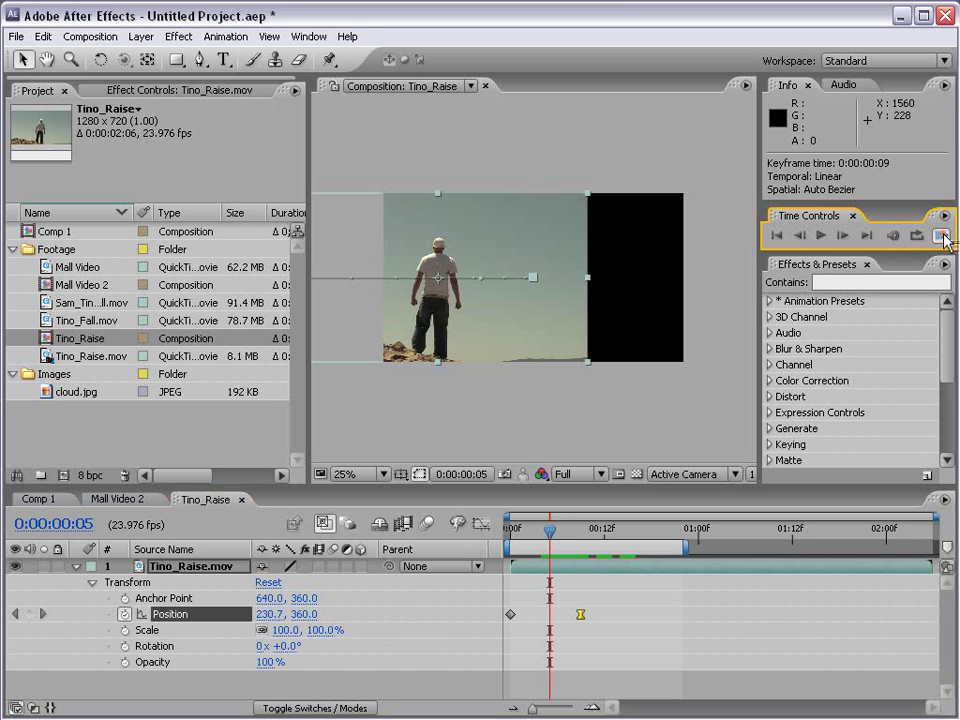
left_click(944, 236)
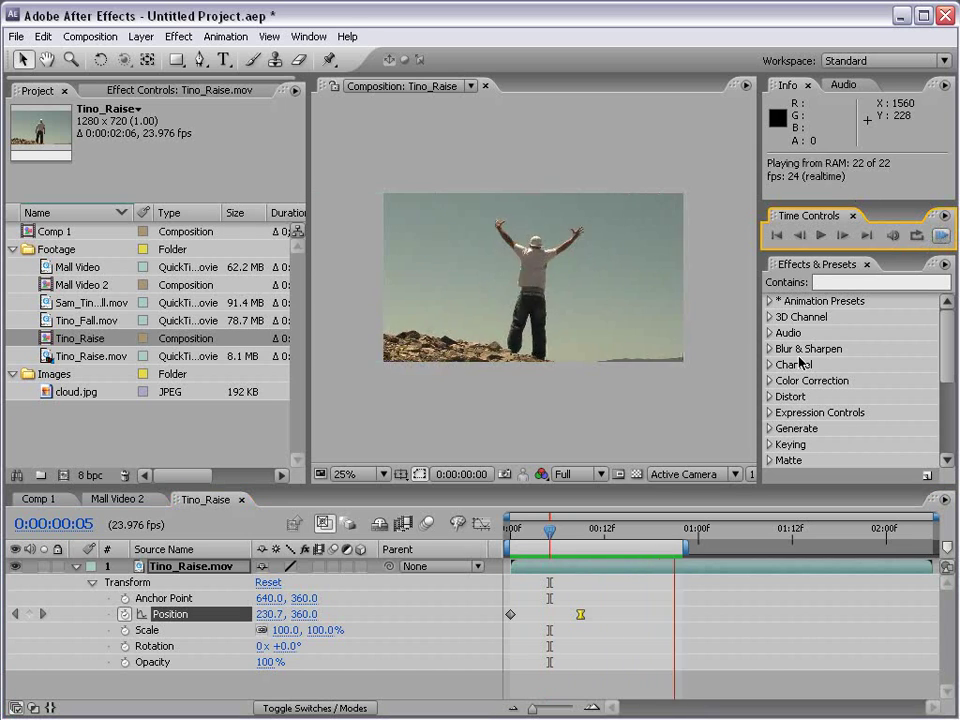
left_click(519, 537)
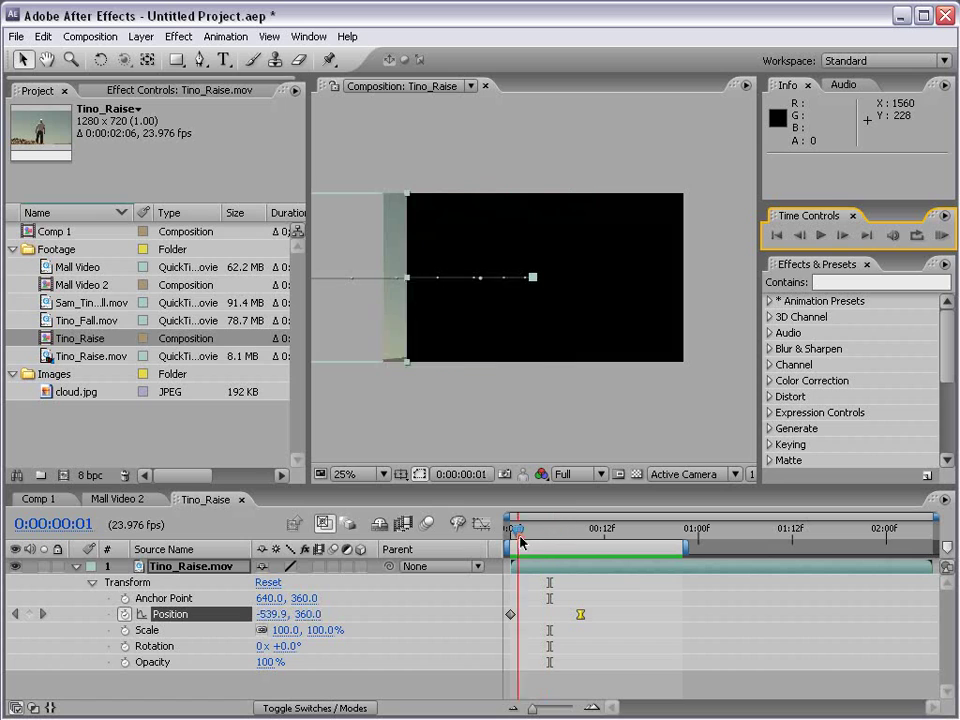
mouse_move(520, 540)
left_mouse_down()
mouse_move(574, 540)
mouse_move(538, 547)
left_mouse_up()
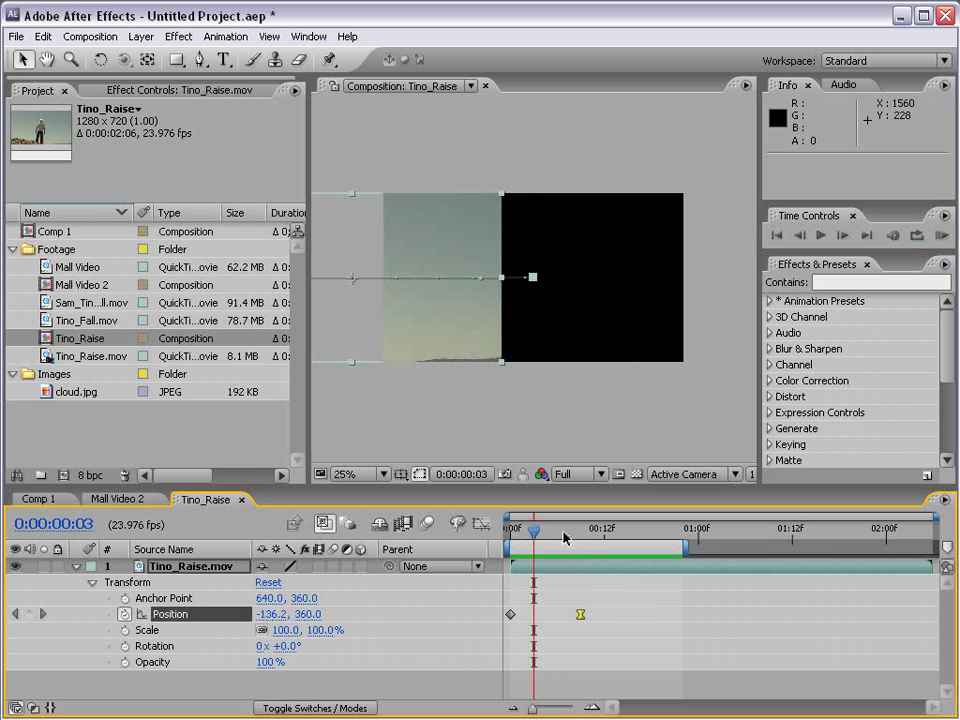
Try the eased position keyframe at 0:00:00:20 and at about 0:00:00:04, previewing each speed, and return it to 0:00:00:09
left_click(580, 538)
left_click_drag(581, 617, 667, 617)
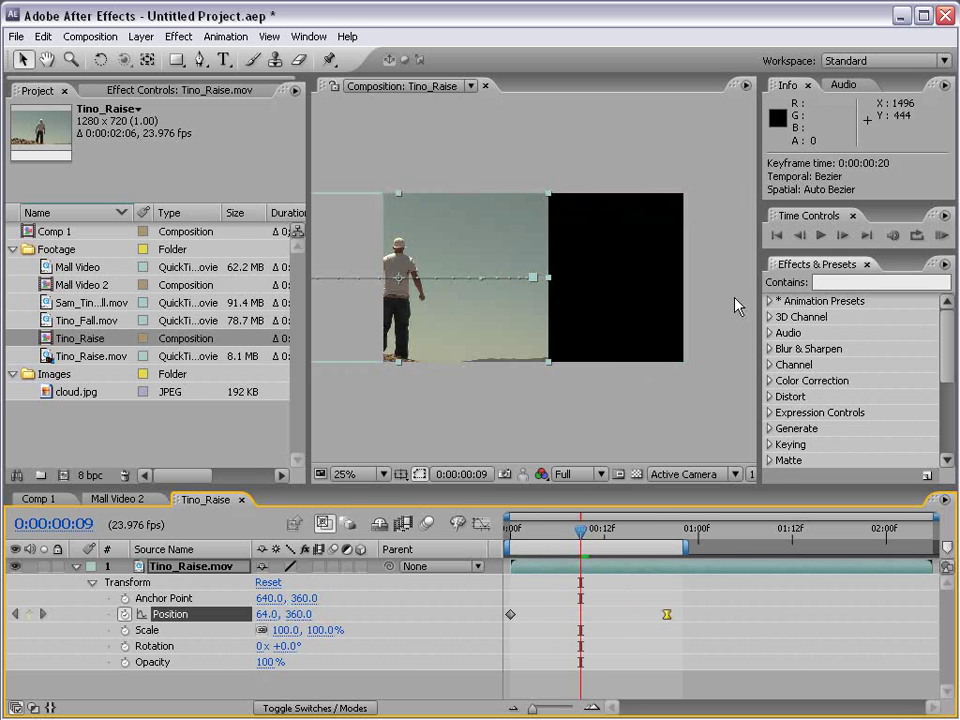
left_click(940, 236)
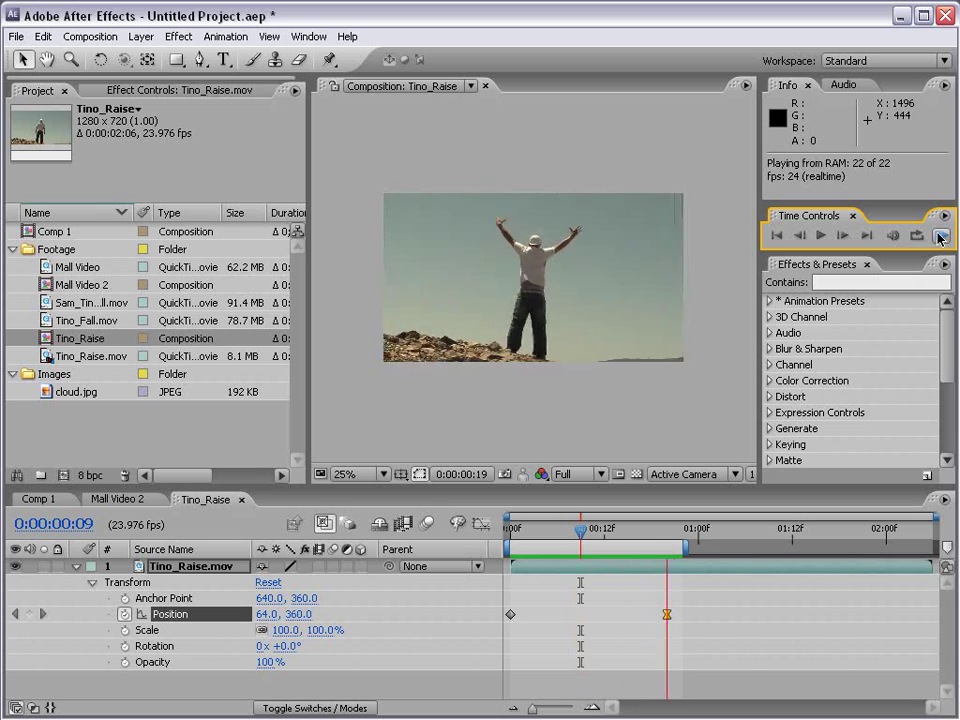
left_click(665, 628)
left_click_drag(665, 618, 541, 619)
left_click(940, 236)
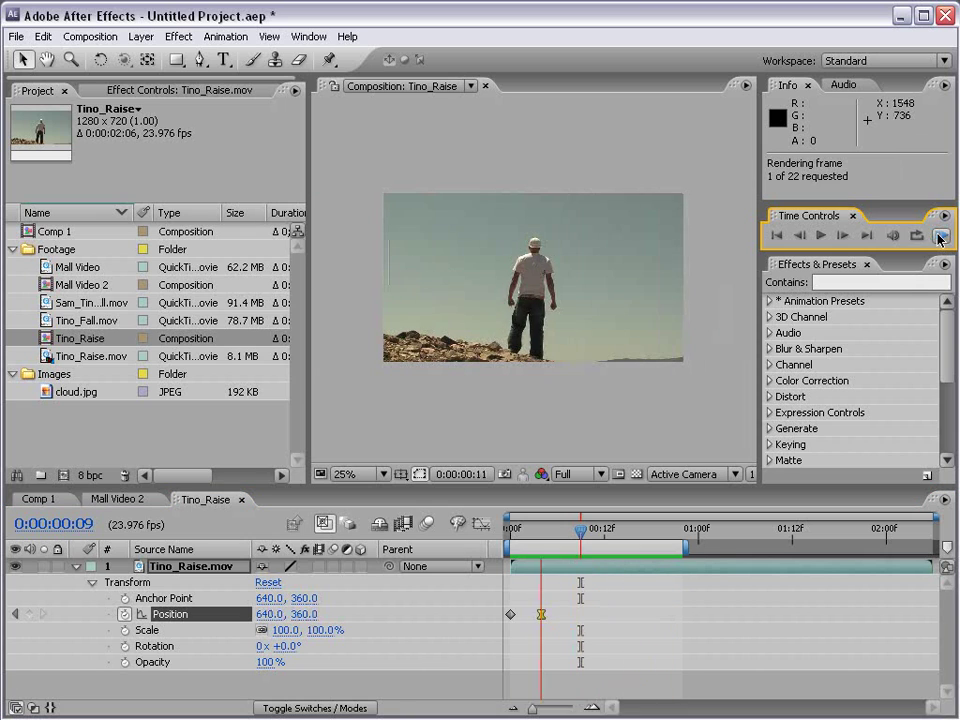
left_click(551, 637)
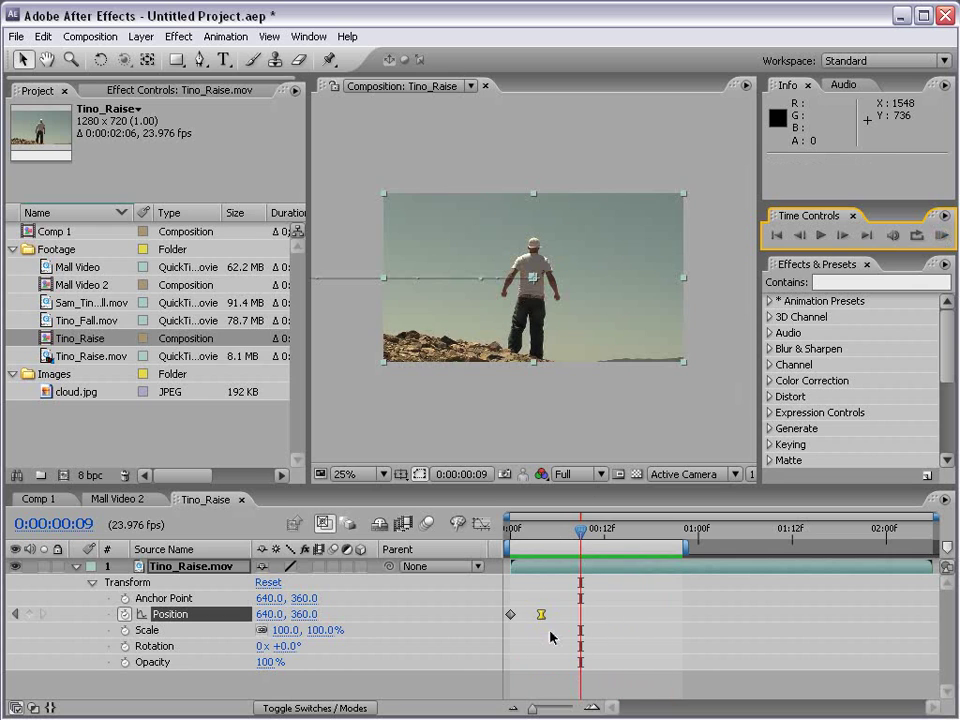
left_click_drag(541, 619, 580, 619)
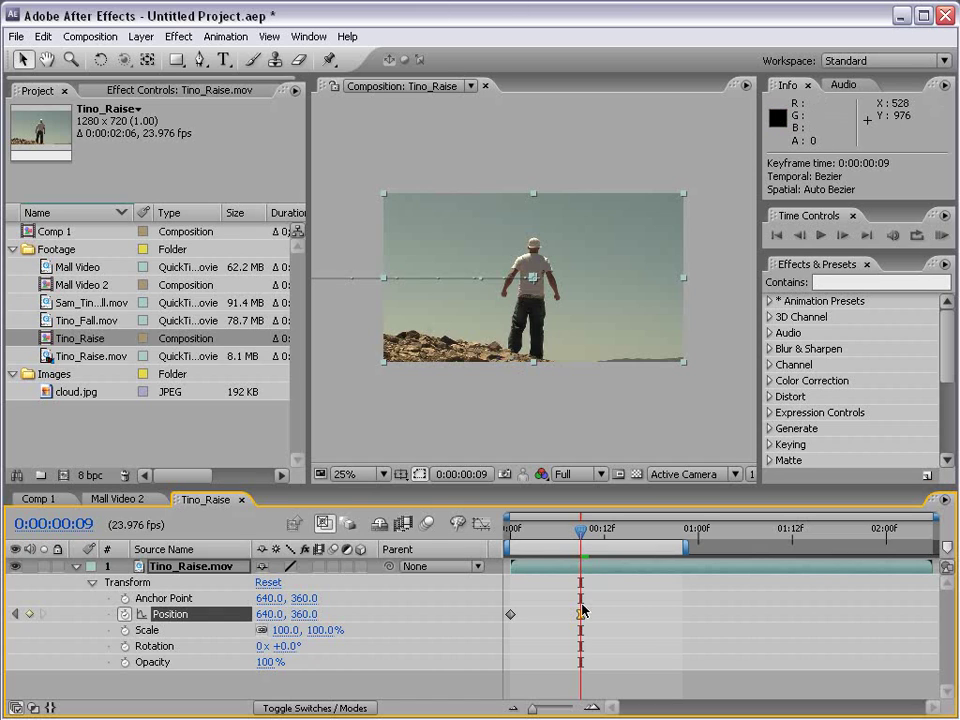
Enable motion blur for the Tino_Raise.mov layer and the composition, and preview the blurred slide-in
left_click(333, 567)
left_click(427, 522)
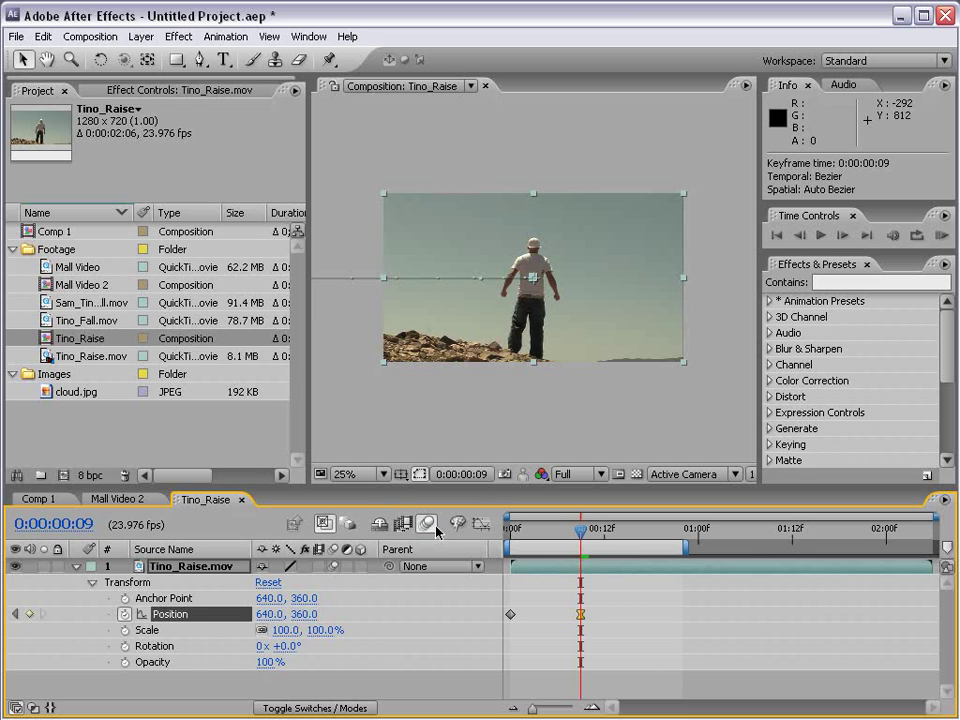
left_click(940, 236)
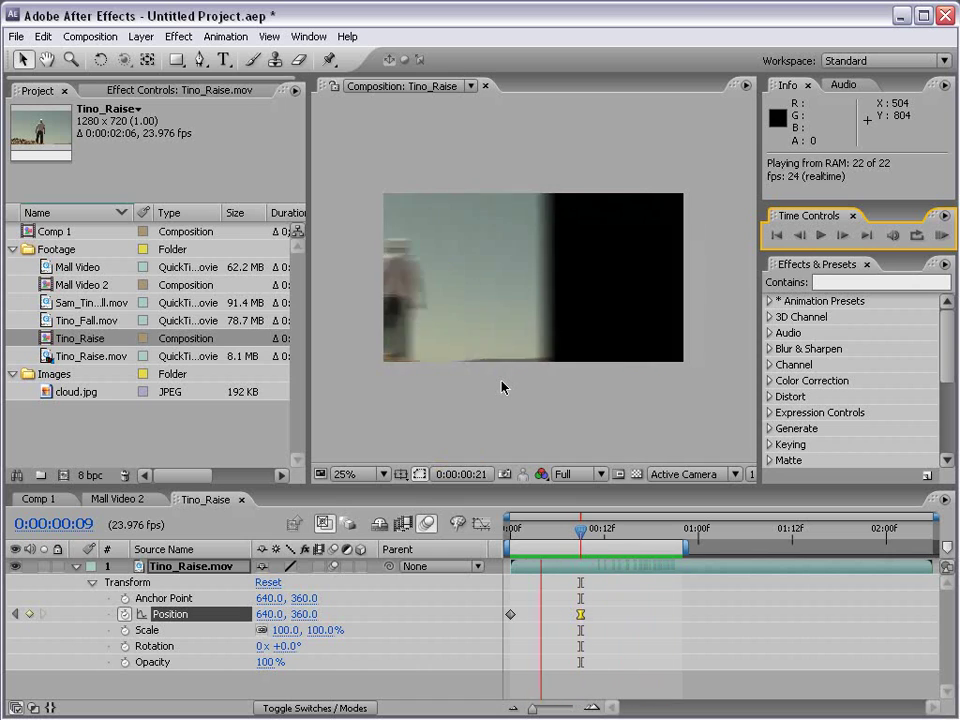
left_click(645, 610)
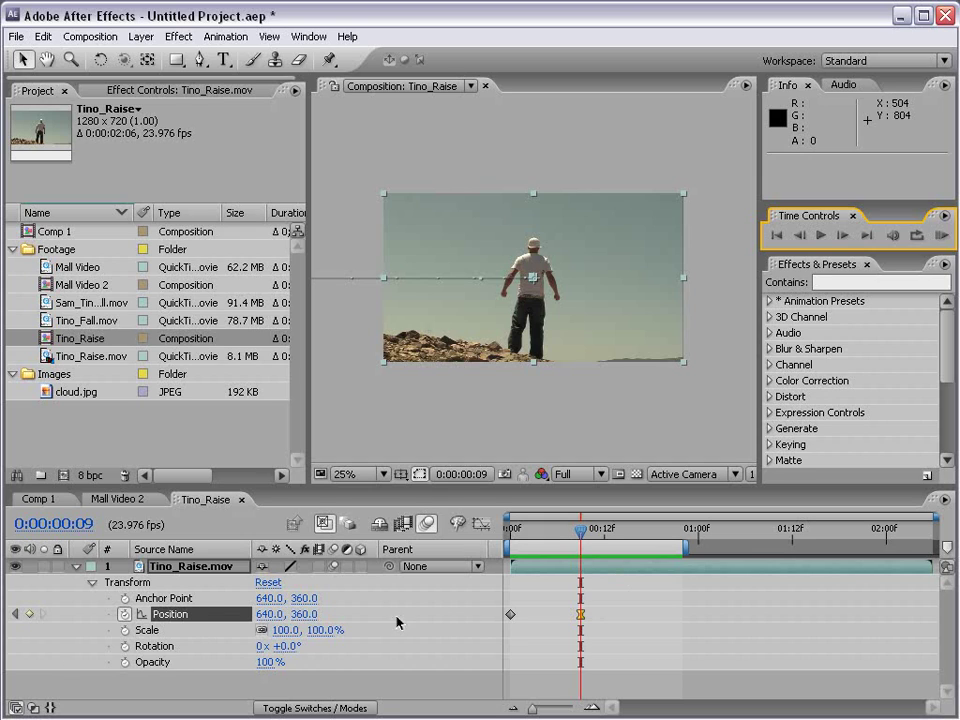
Add rotation keyframes of 0° to the layer at 0:00:00:00 and 0:00:00:09
key("Home")
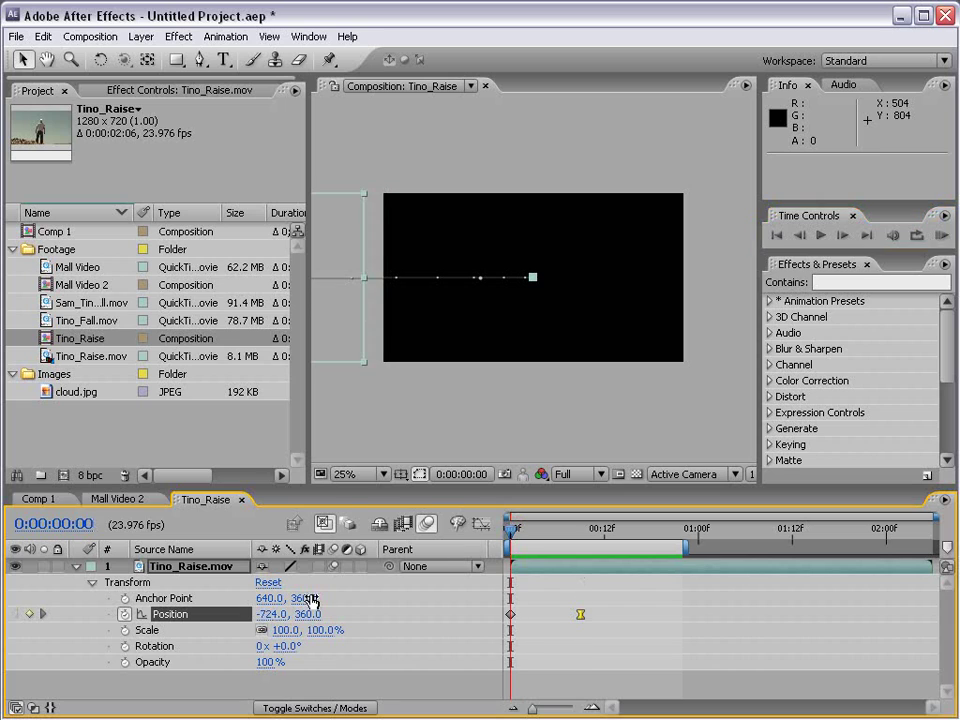
left_click(125, 646)
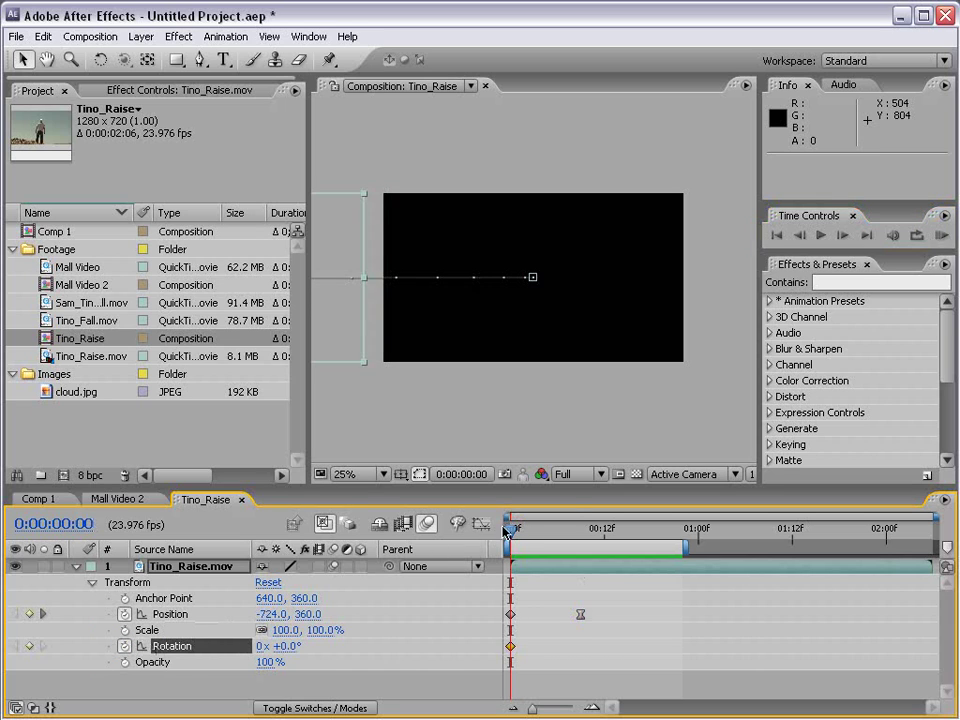
left_click_drag(505, 530, 580, 532)
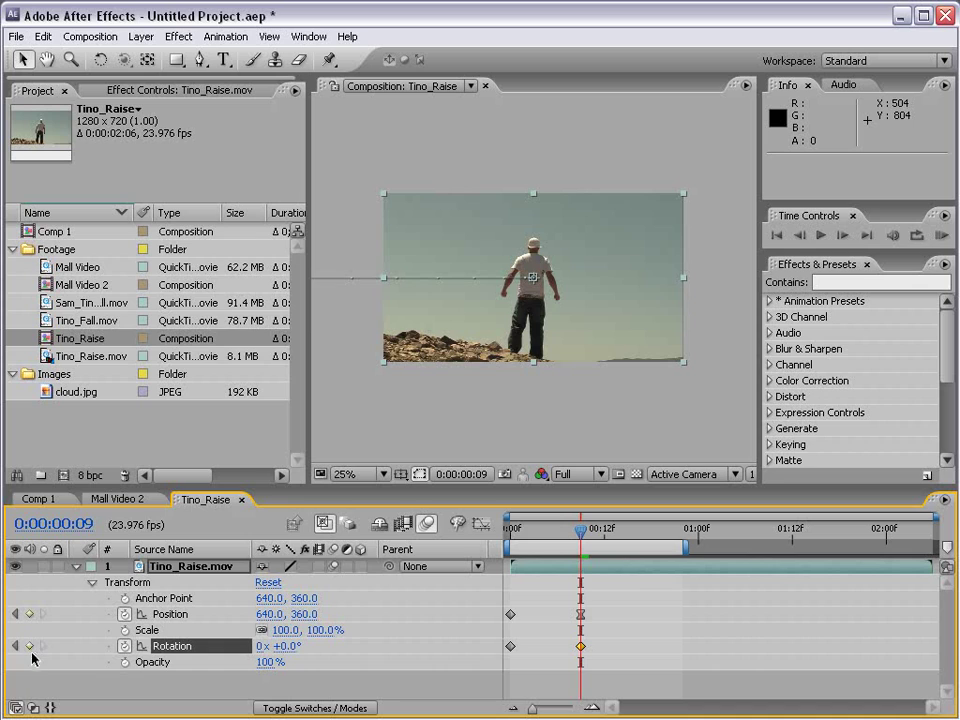
Set the layer's rotation at 0:00:00:00 to 56° and preview the rotating slide-in
left_click_drag(578, 540, 508, 540)
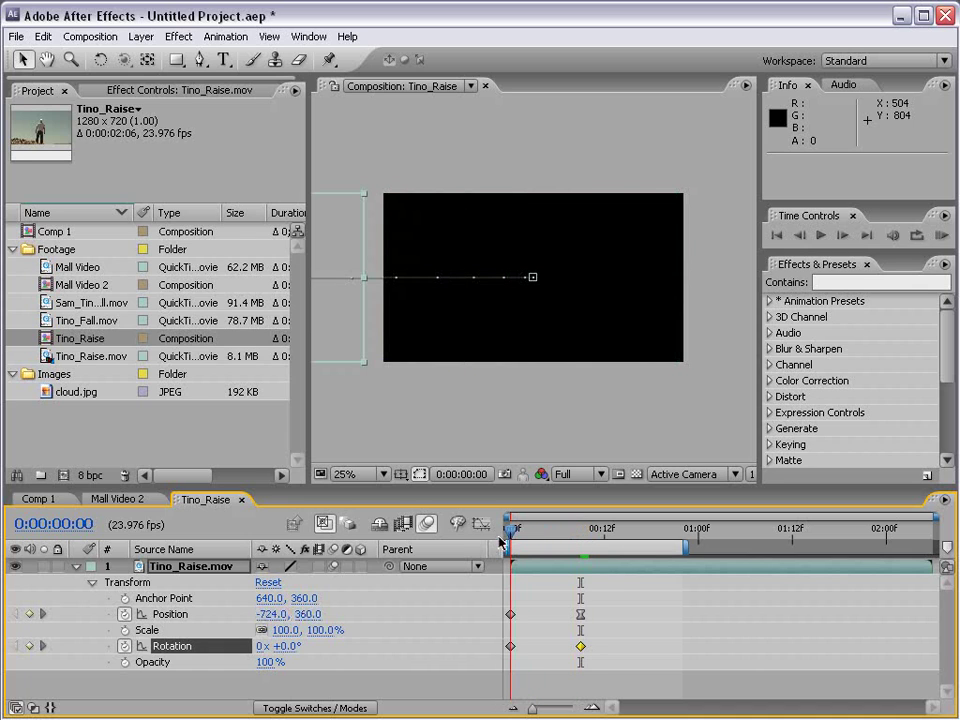
left_click_drag(287, 653, 344, 647)
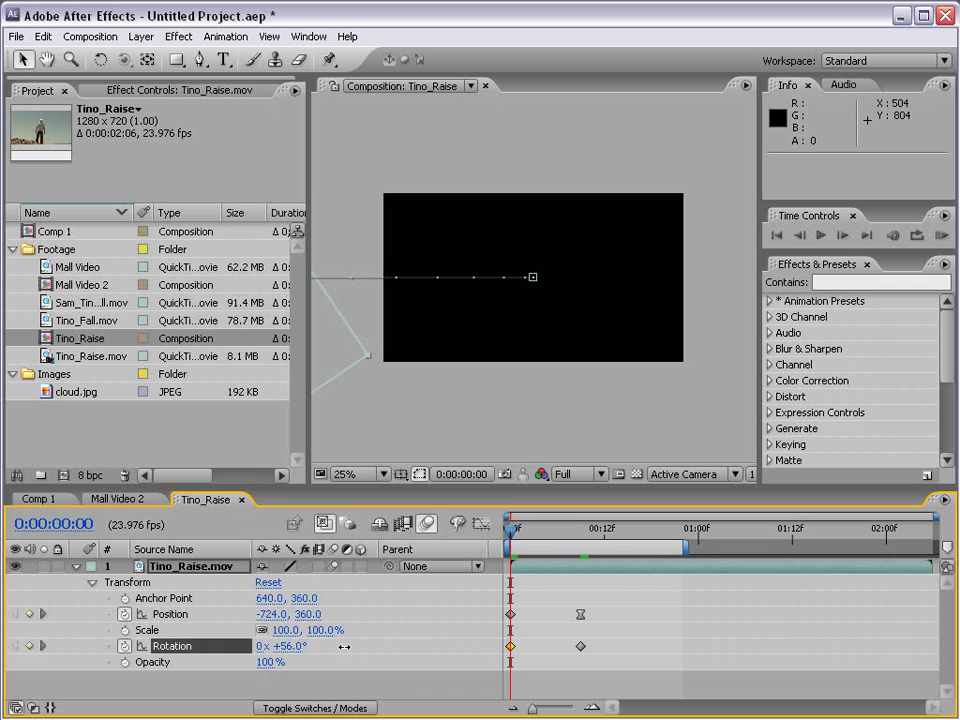
left_click(940, 237)
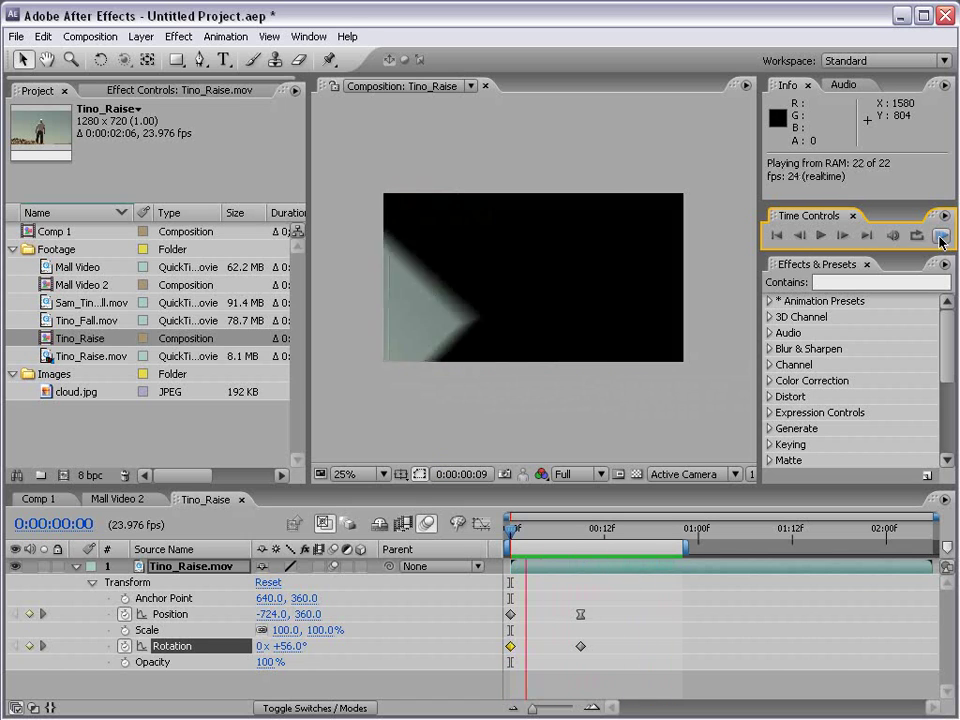
left_click(642, 612)
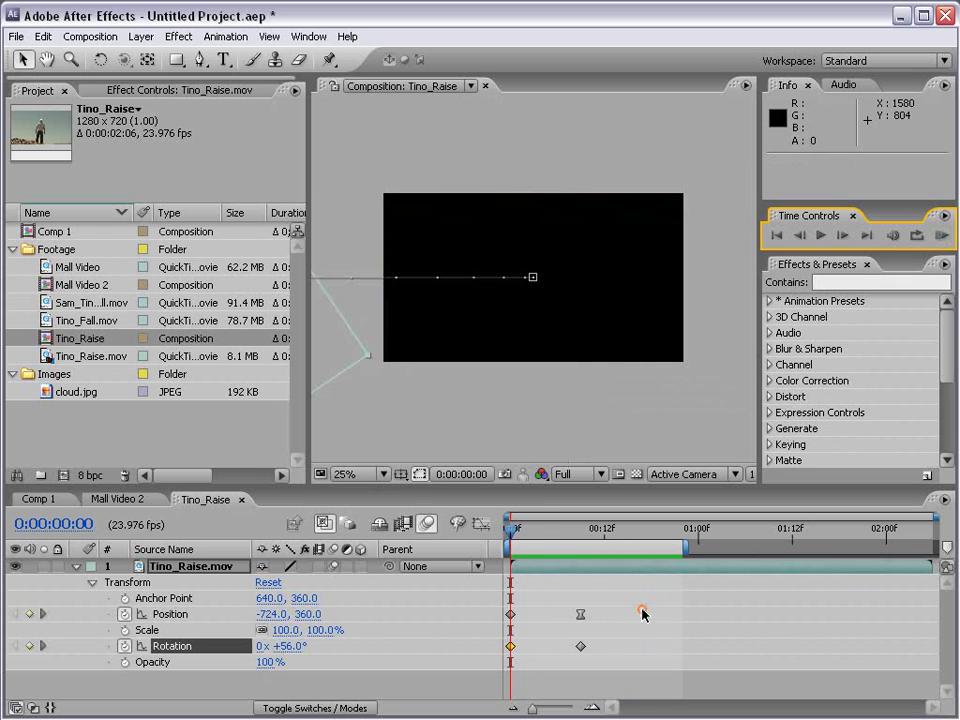
Apply Easy Ease to the layer's rotation keyframe at 0:00:00:09
left_click(589, 694)
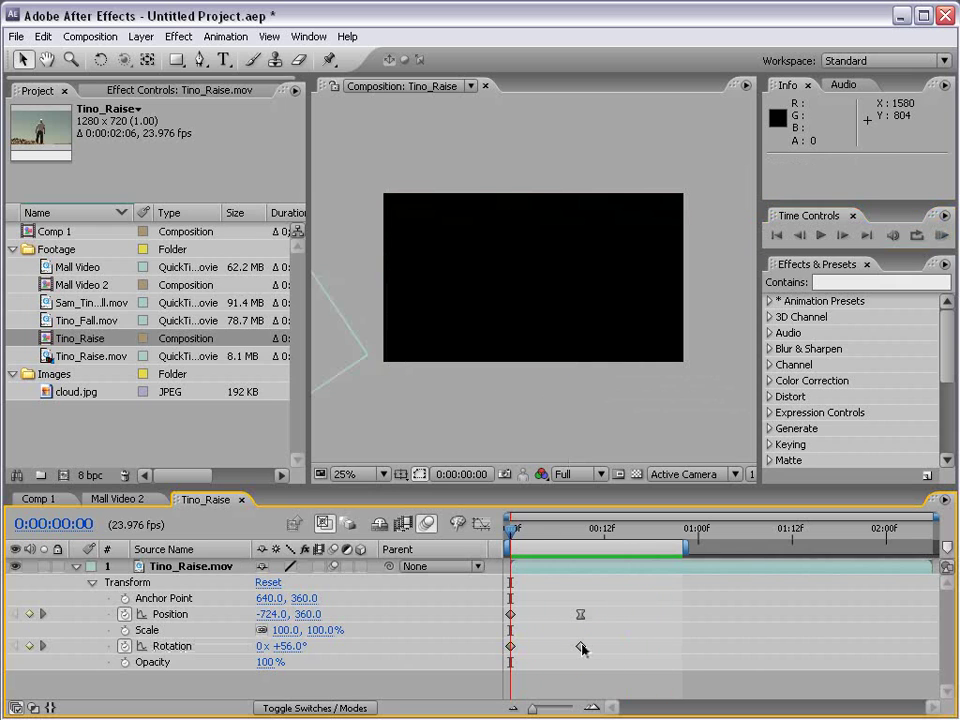
left_click(581, 647)
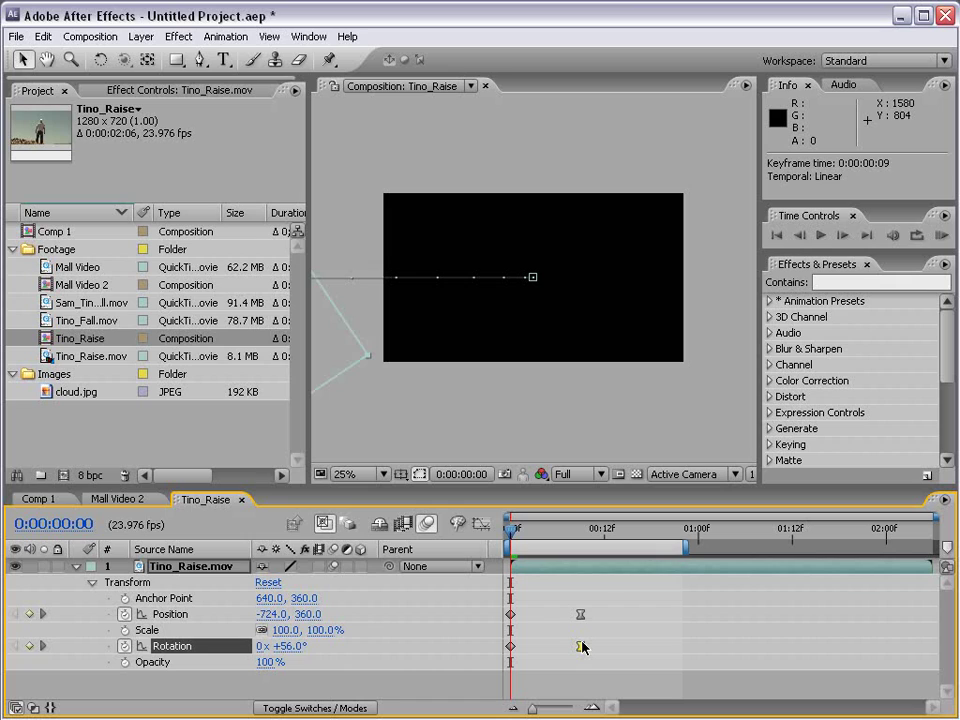
Preview the slide-in with eased rotation and inspect the frame at 0:00:00:09
left_click(941, 236)
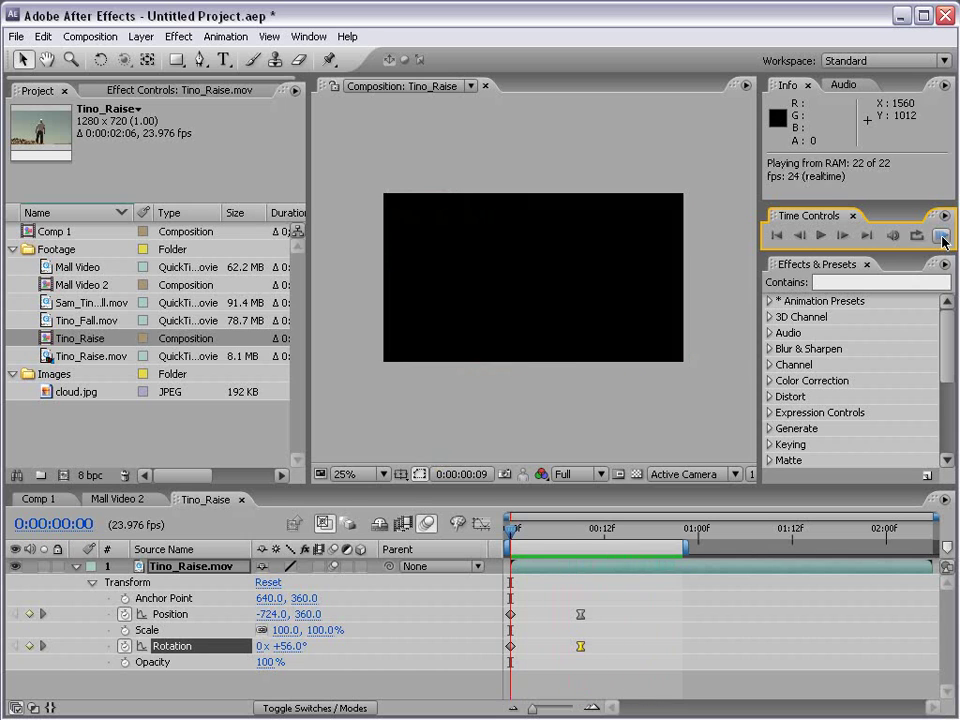
left_click_drag(534, 530, 580, 535)
left_click(634, 611)
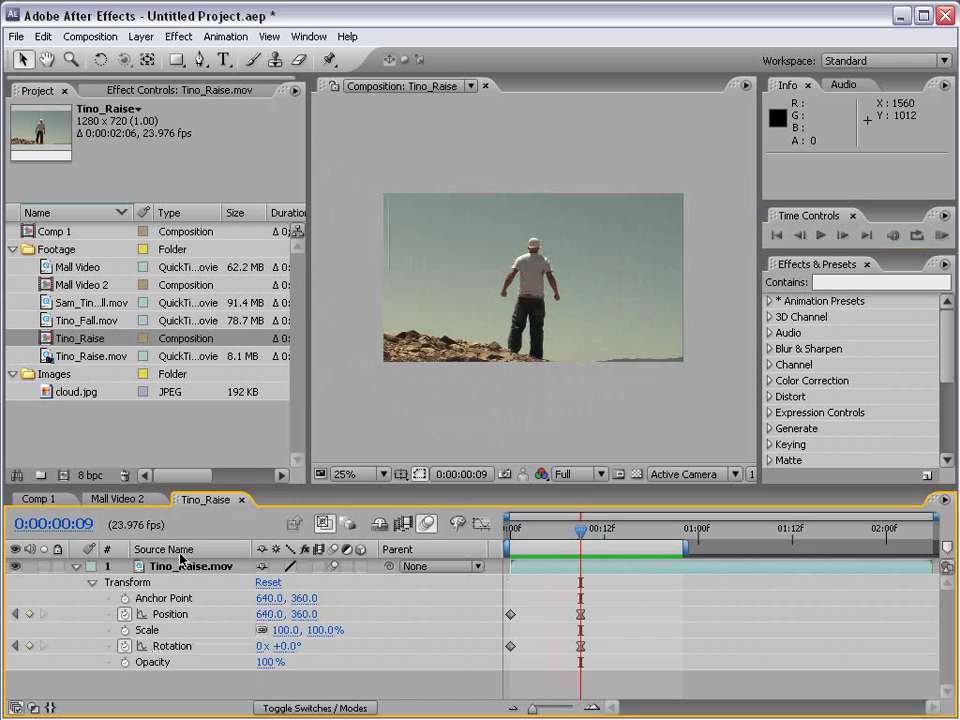
Copy the layer's two position keyframes and paste them at 0:00:00:16
left_click_drag(580, 534, 636, 537)
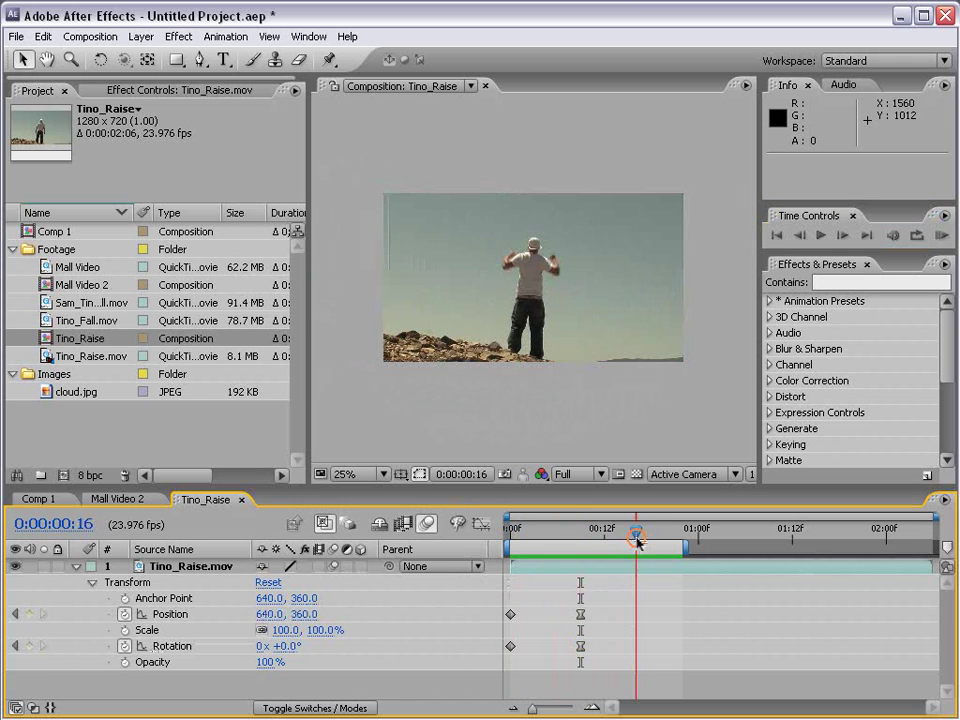
left_click_drag(598, 606, 510, 624)
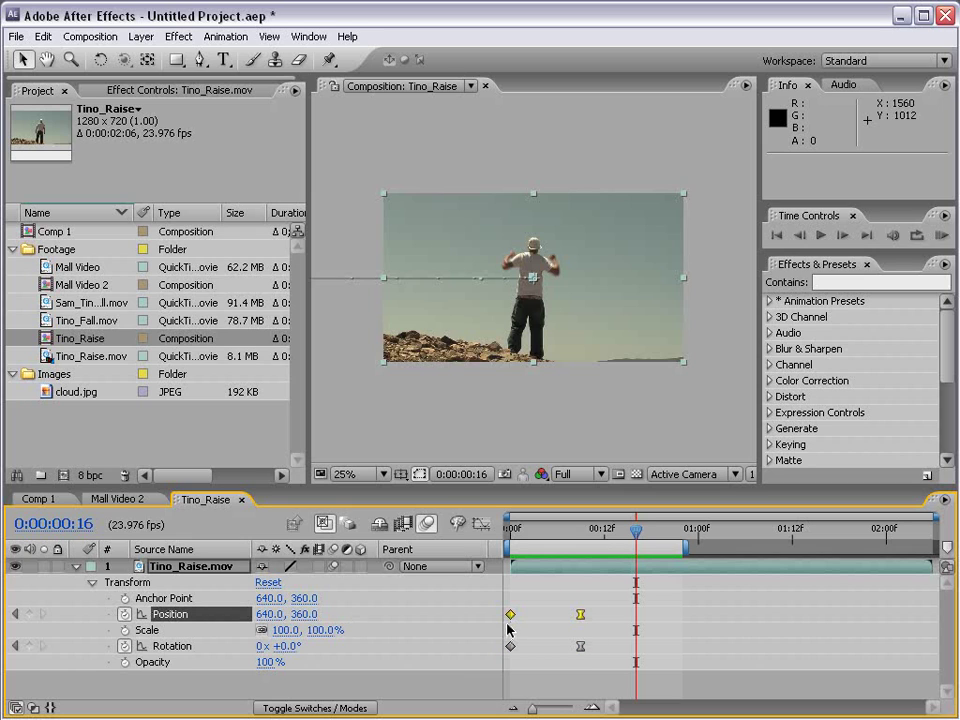
left_click(43, 36)
left_click(78, 129)
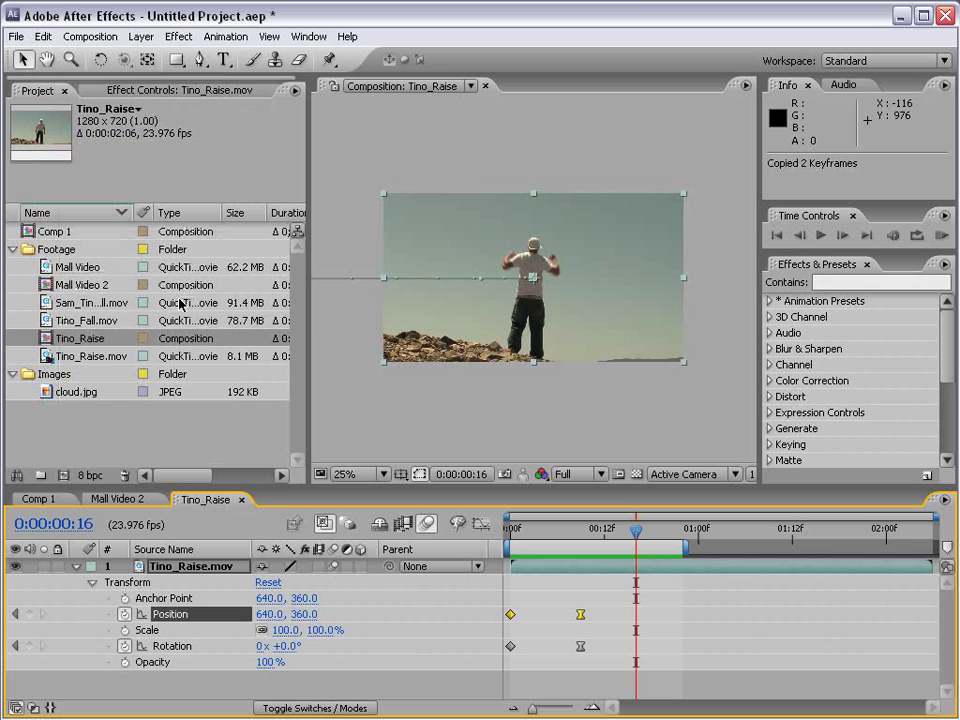
left_click(43, 36)
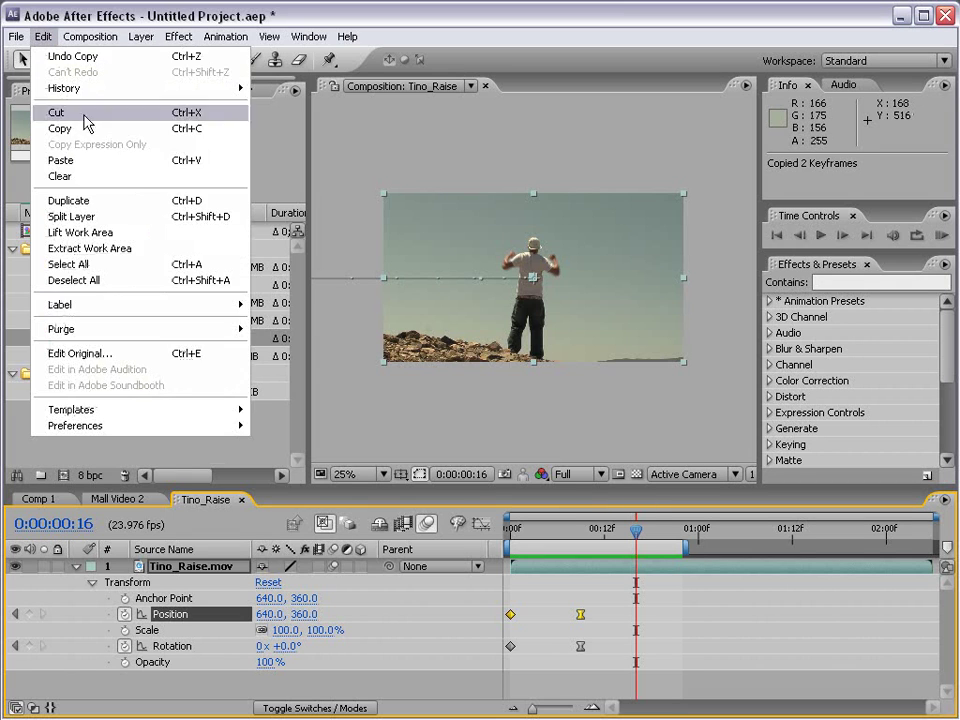
left_click(60, 158)
left_click(705, 676)
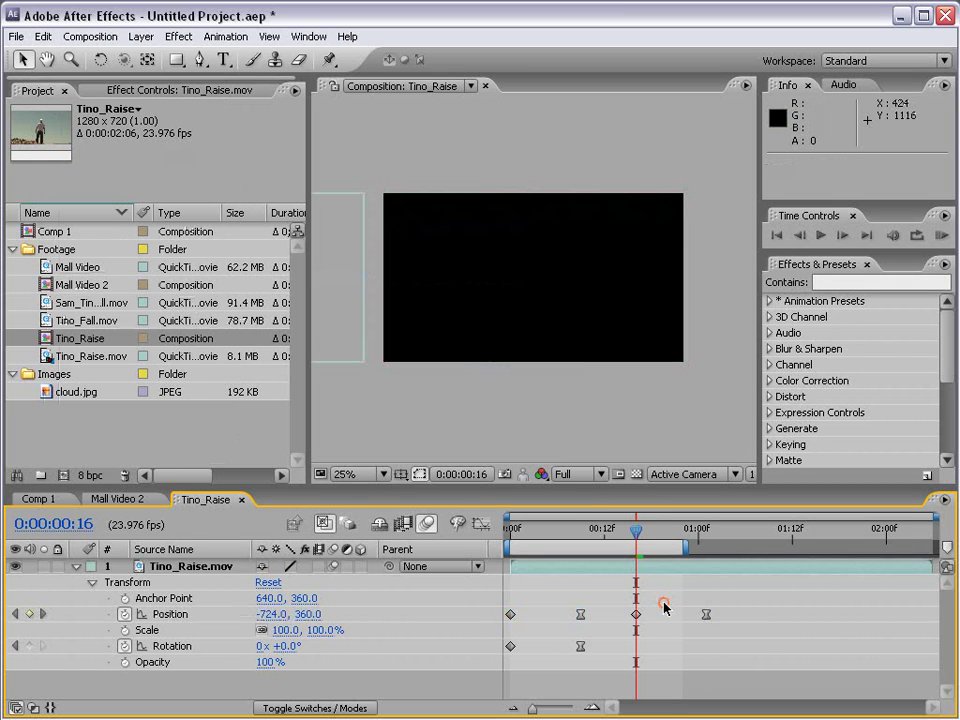
Place the pasted linear position keyframe after the pasted eased one, then shift both so the eased keyframe sits at 0:00:00:17
left_click_drag(637, 528, 692, 542)
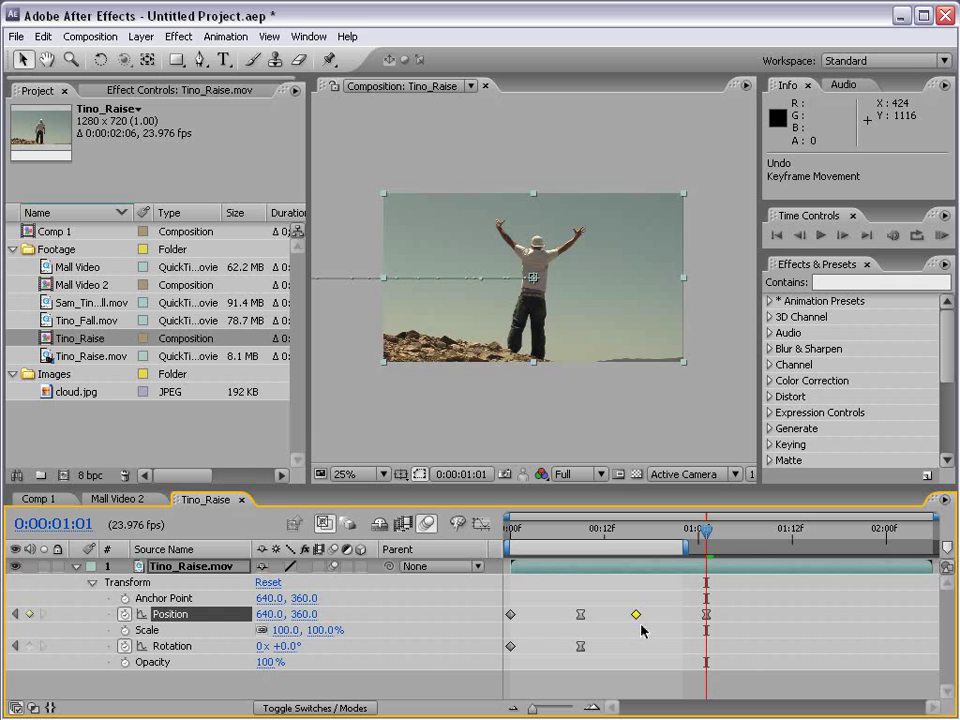
left_click_drag(636, 617, 777, 617)
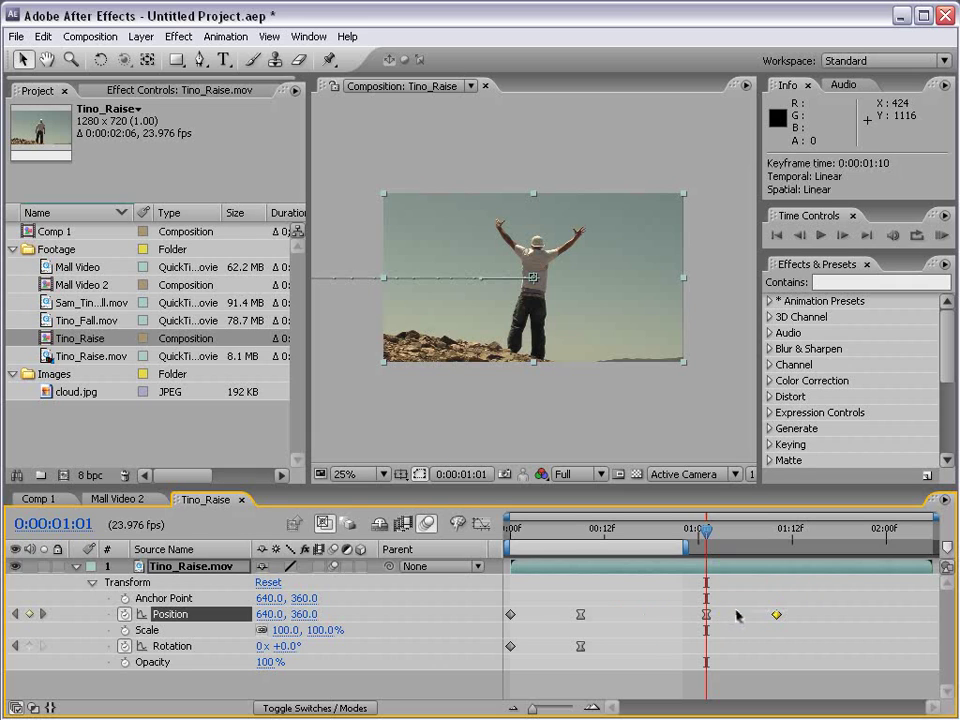
left_click(706, 614, "shift")
left_click_drag(706, 616, 643, 616)
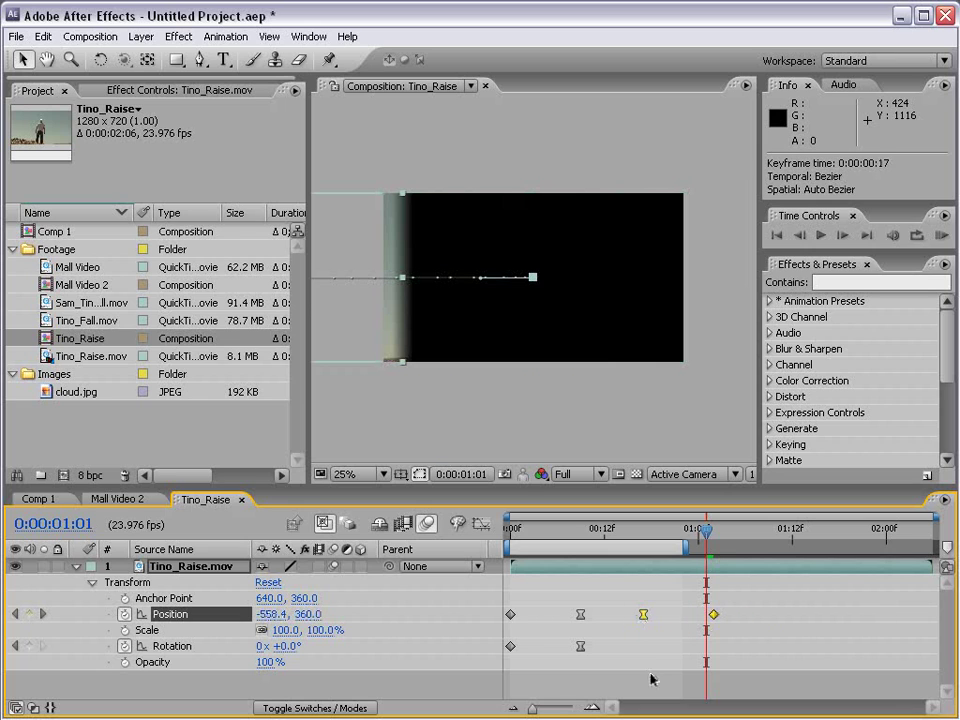
Select all four position keyframes and stretch their spacing proportionally so the last one lands shortly after the 01:12f mark
mouse_move(510, 528)
left_mouse_down()
mouse_move(717, 531)
mouse_move(522, 533)
left_mouse_up()
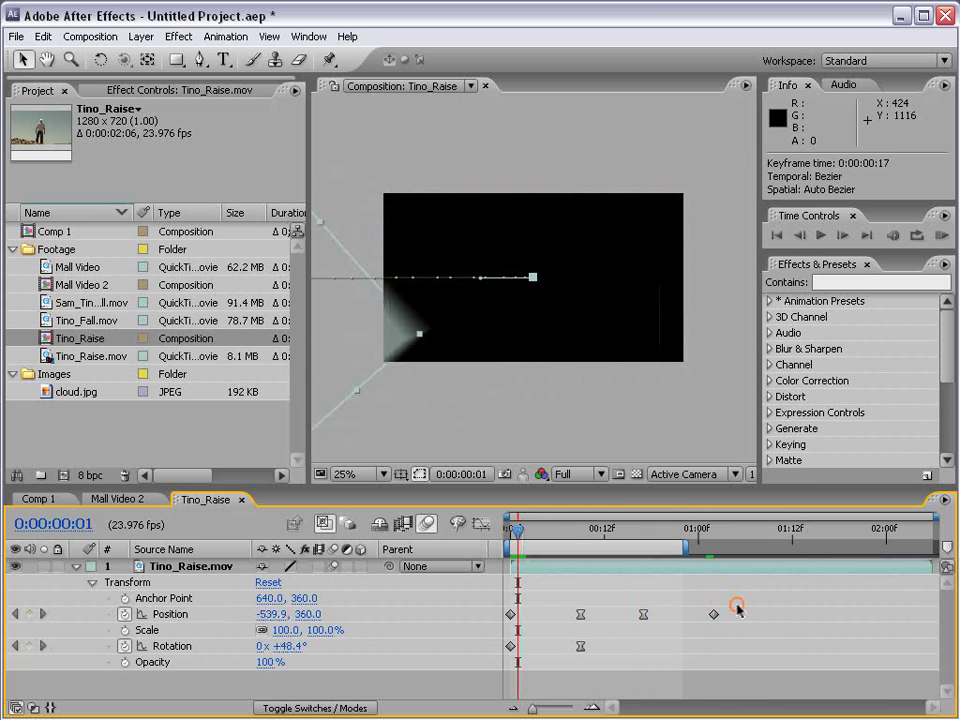
left_click_drag(735, 606, 507, 622)
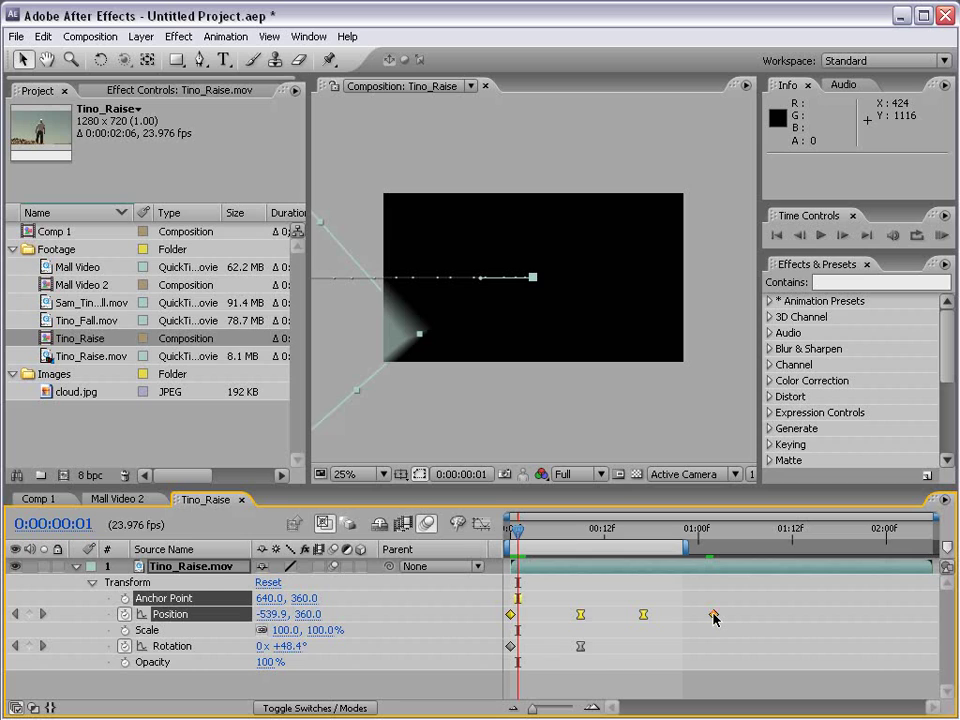
mouse_move(713, 617)
left_mouse_down()
mouse_move(921, 617)
mouse_move(564, 620)
mouse_move(722, 616)
left_mouse_up()
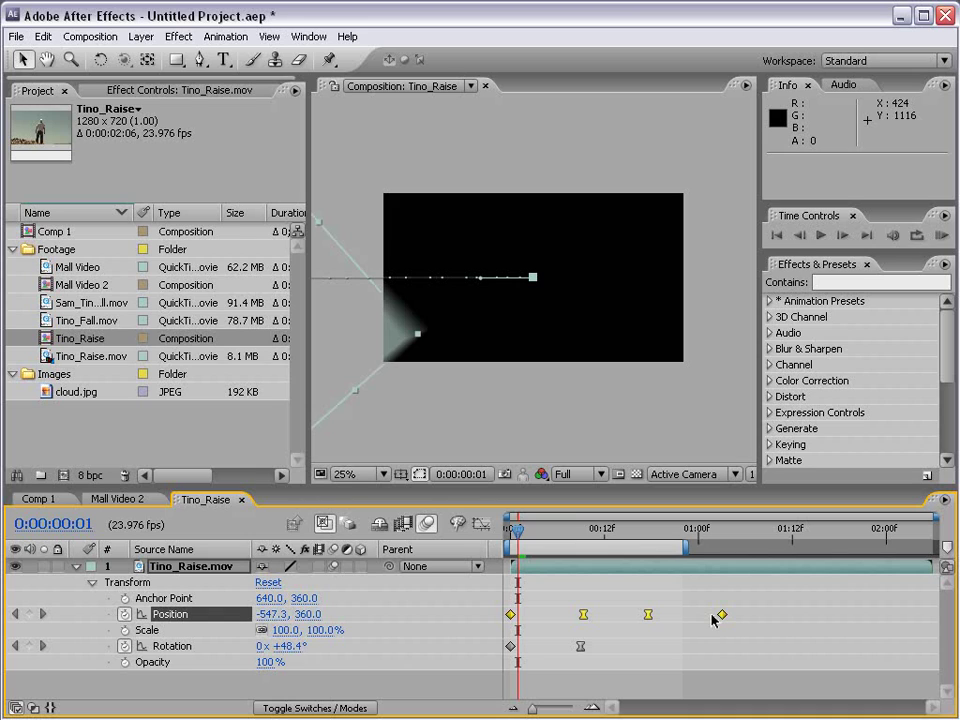
left_click_drag(726, 619, 768, 620)
left_click_drag(735, 622, 807, 614)
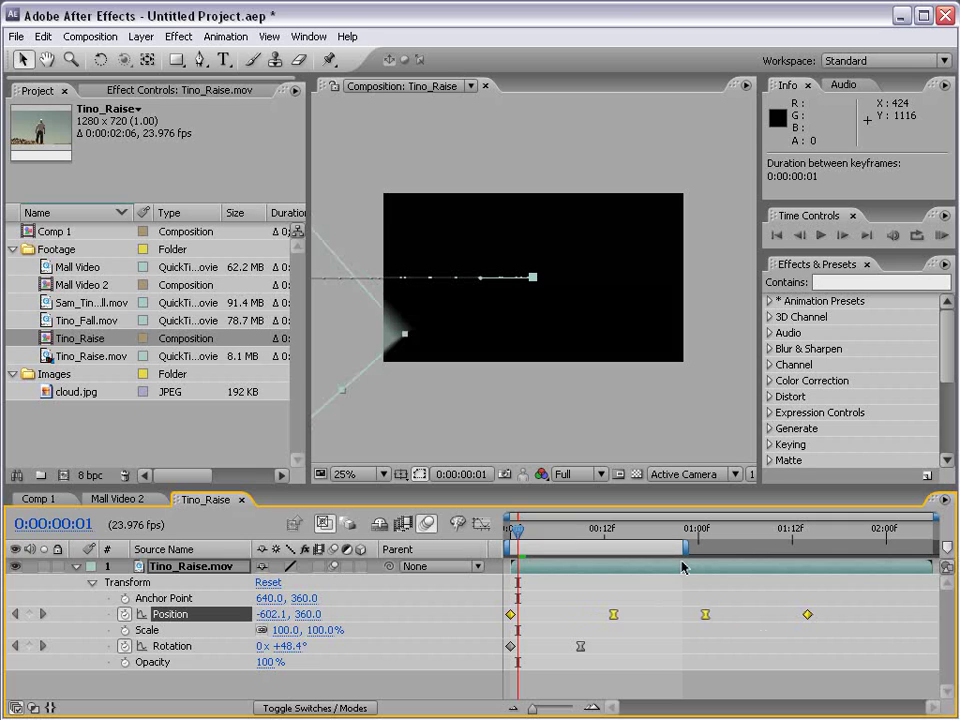
Remove all position and rotation keyframes from the Tino_Raise.mov layer and reset its Transform properties
left_click(124, 614)
left_click(124, 646)
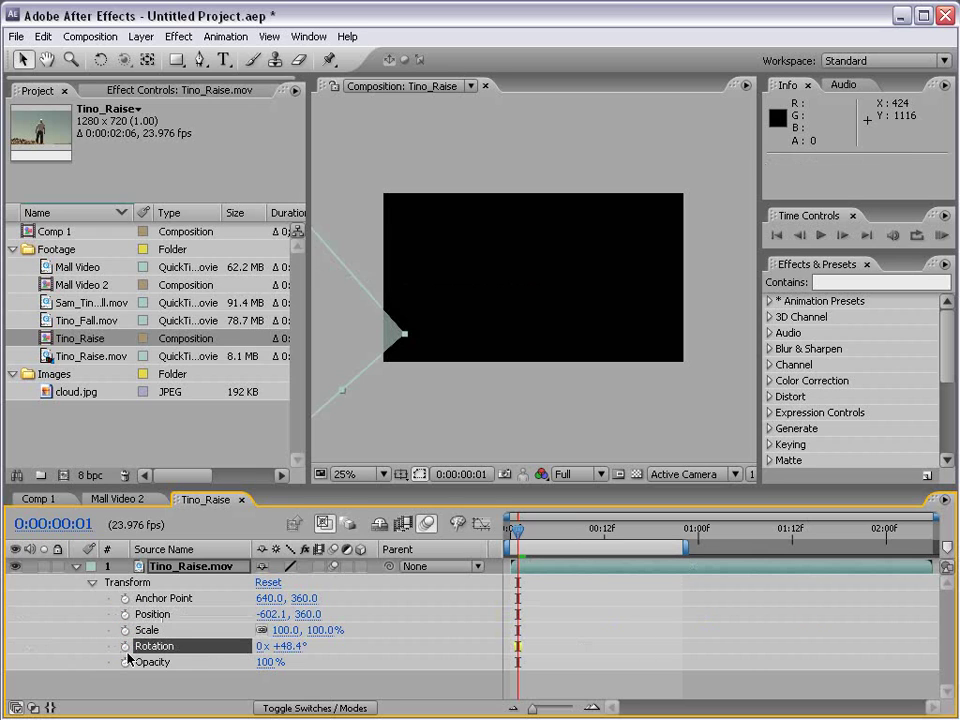
left_click(266, 588)
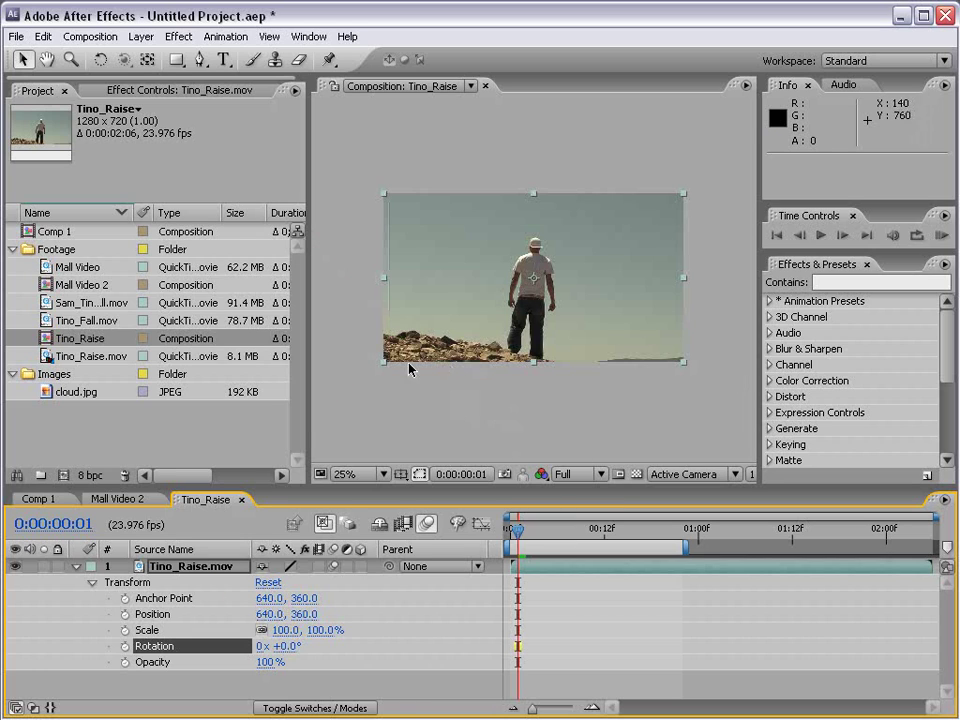
Collapse the Tino_Raise.mov layer and display its Scale, Opacity, Anchor Point, Rotation and Position properties one at a time
left_click(78, 567)
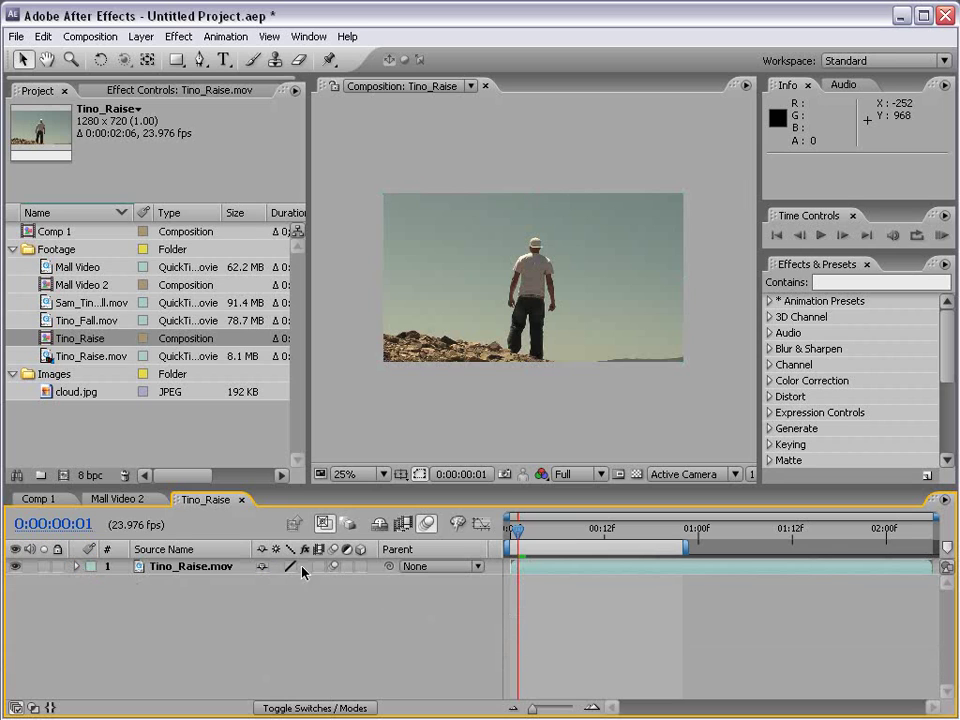
left_click(122, 567)
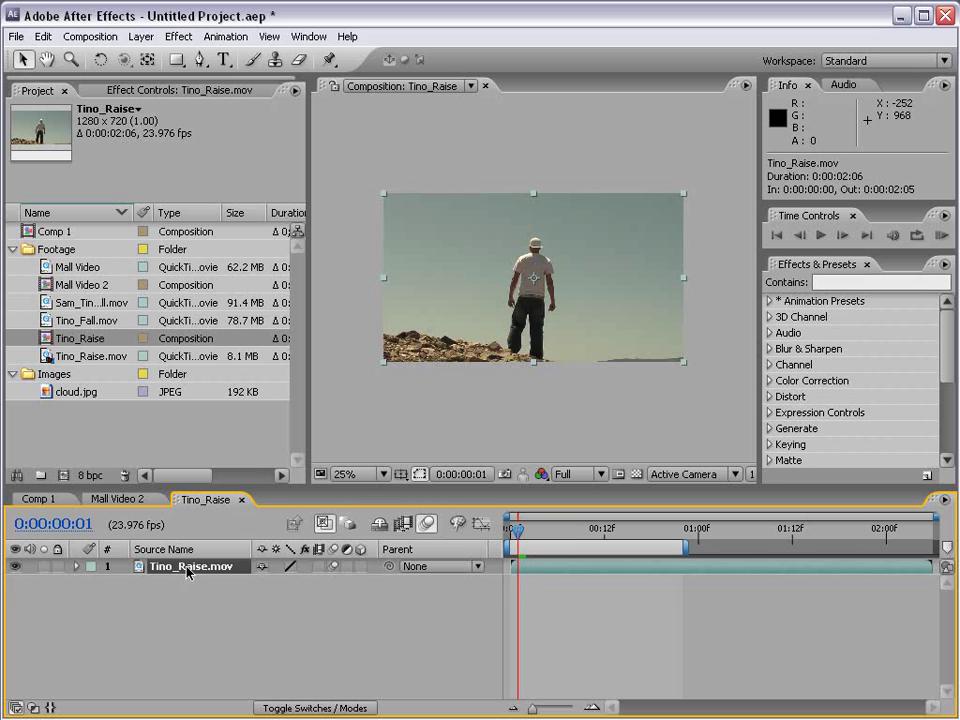
key("s")
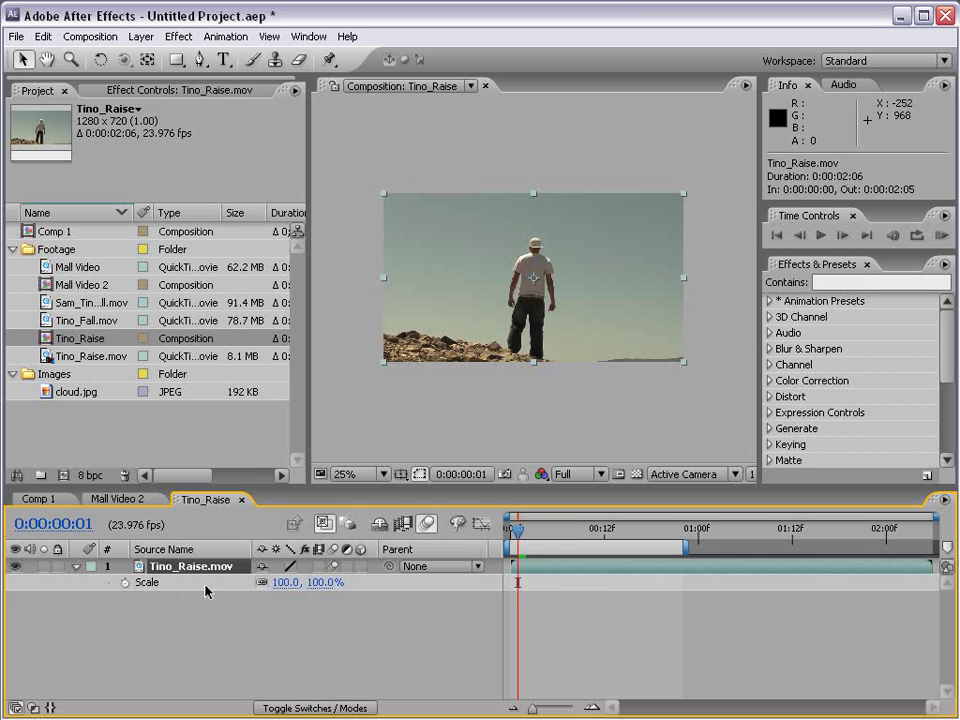
key("t")
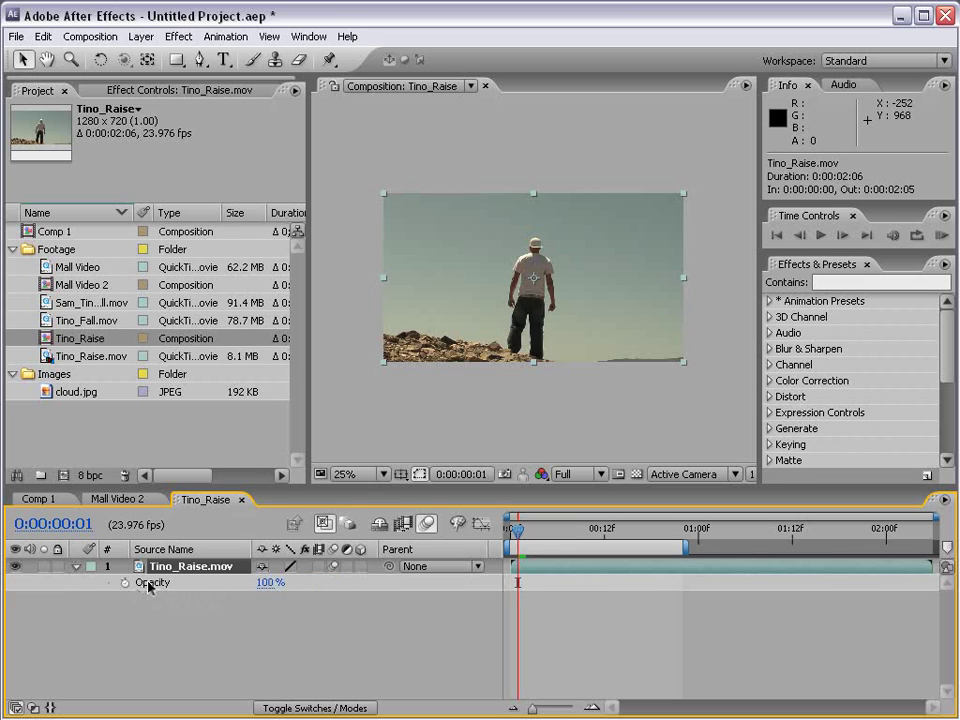
key("a")
key("r")
key("p")
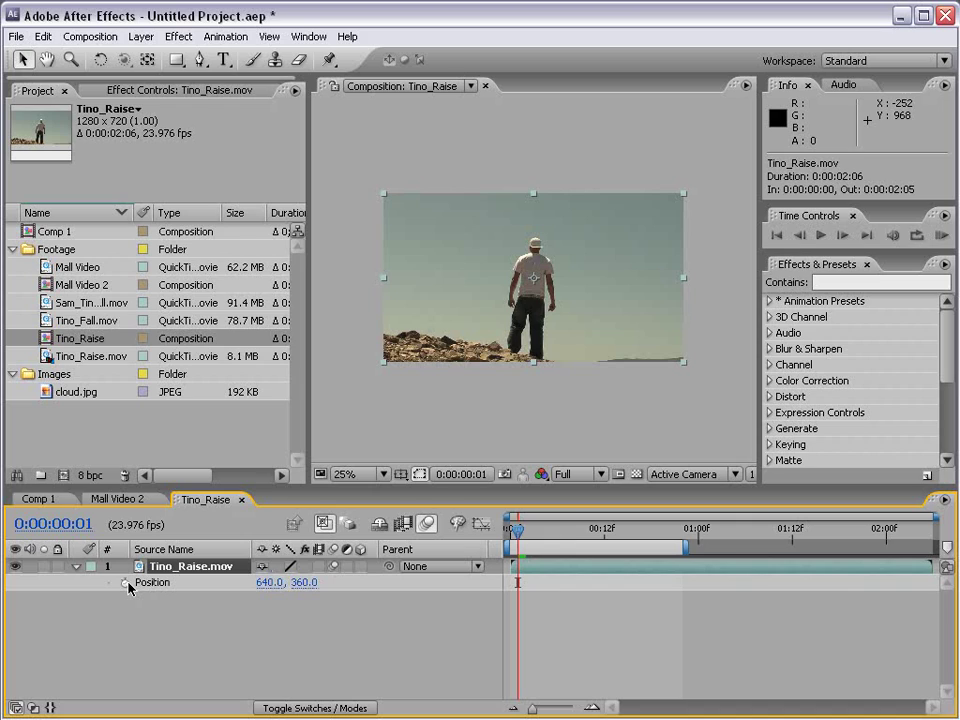
Display only the layer's Scale, Position and Rotation properties together, and collapse the layer again
left_click(76, 567)
left_click(76, 567)
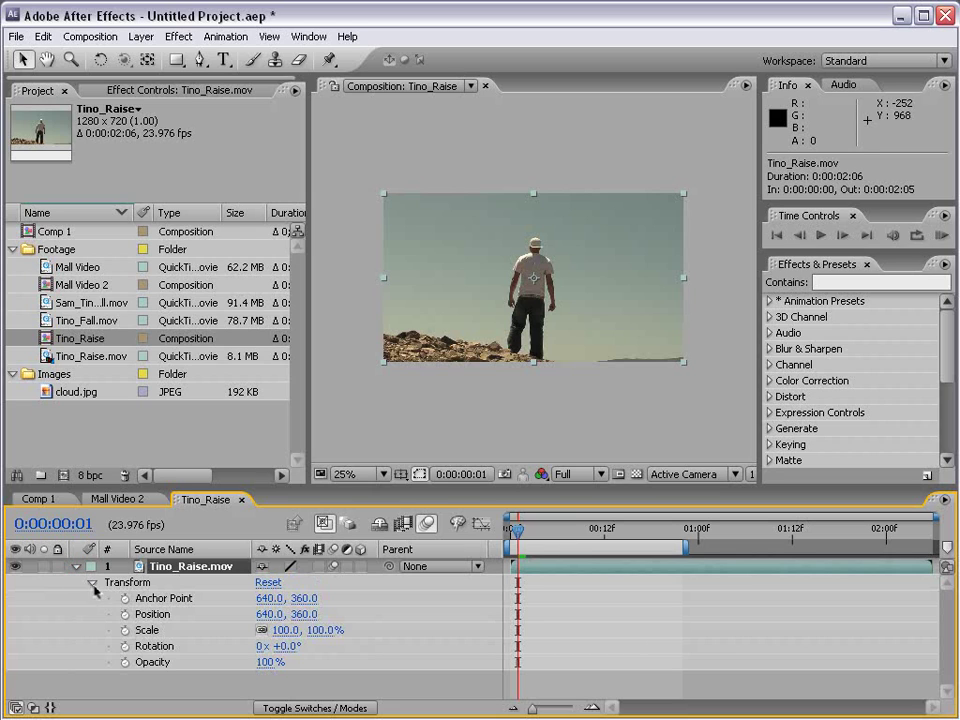
left_click(91, 582)
left_click(76, 567)
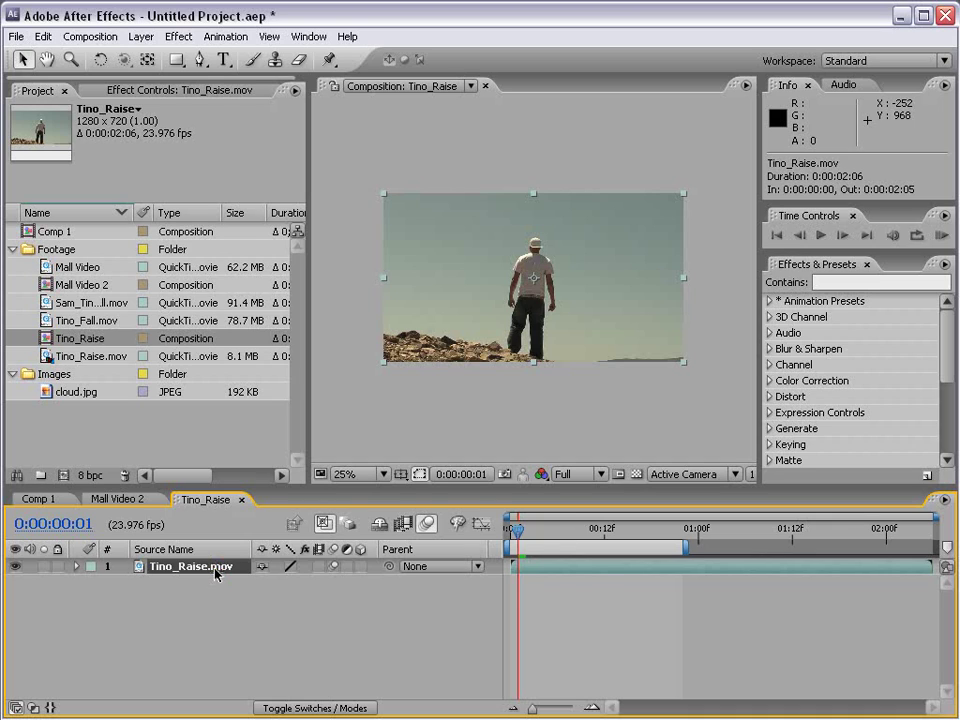
key("s")
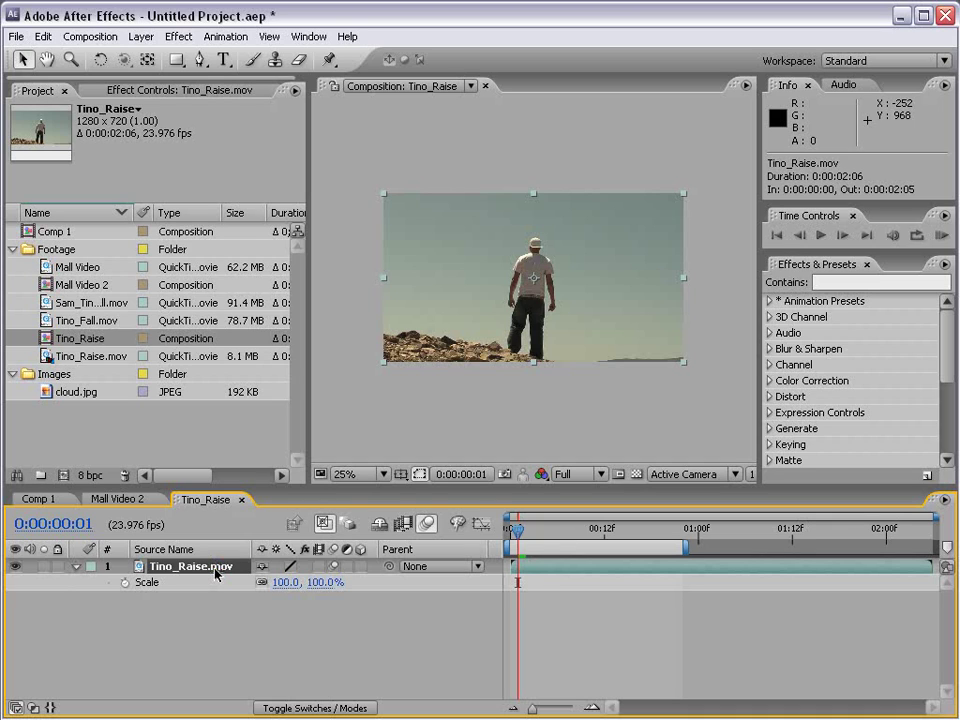
key("shift+p")
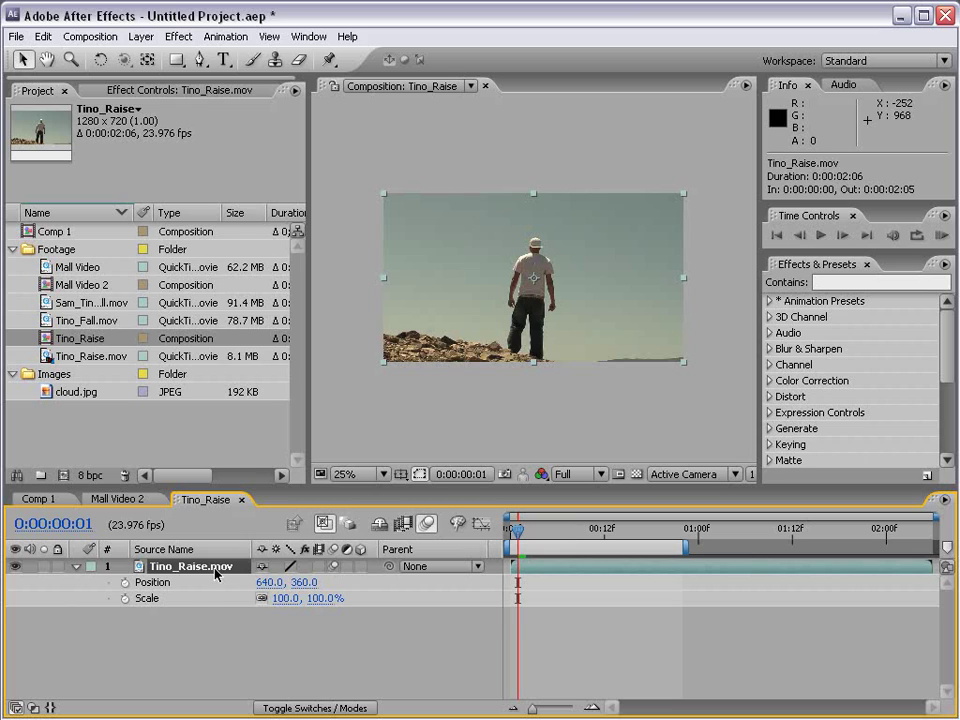
key("shift+r")
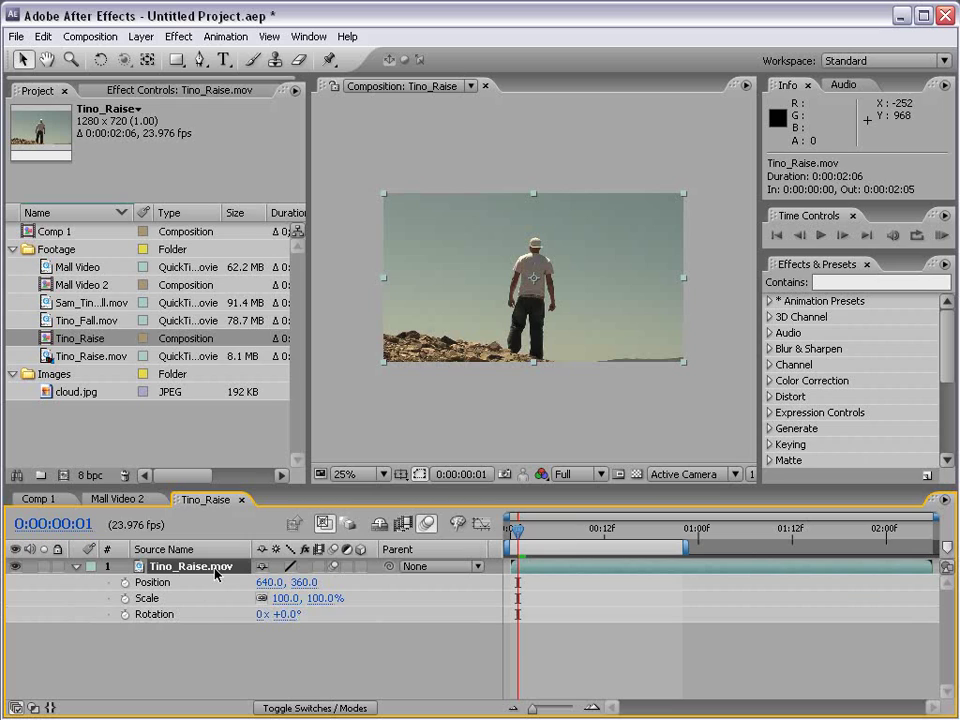
left_click(75, 566)
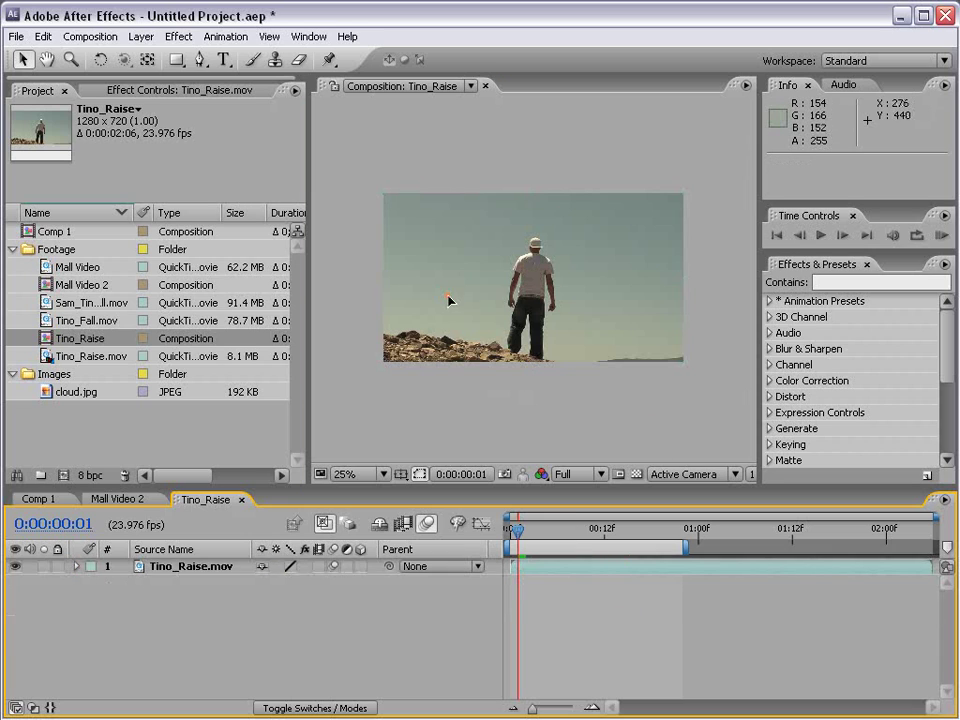
Apply Fast Blur to the Tino_Raise.mov layer with Blurriness 83.0 and Repeat Edge Pixels enabled
left_click(440, 352)
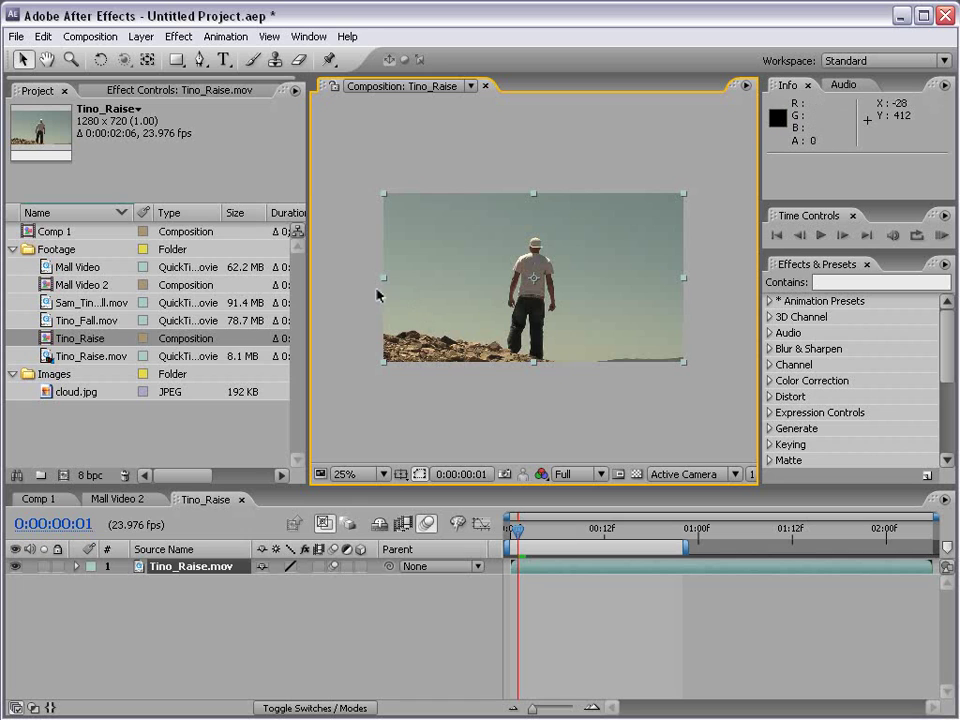
left_click(180, 40)
mouse_move(220, 145)
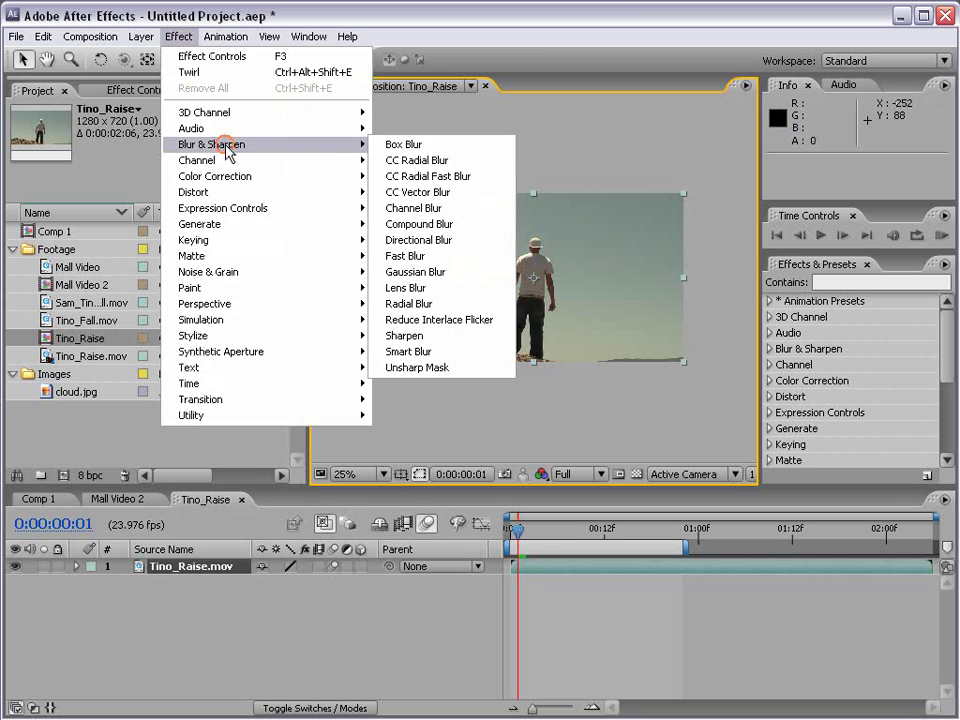
left_click(405, 257)
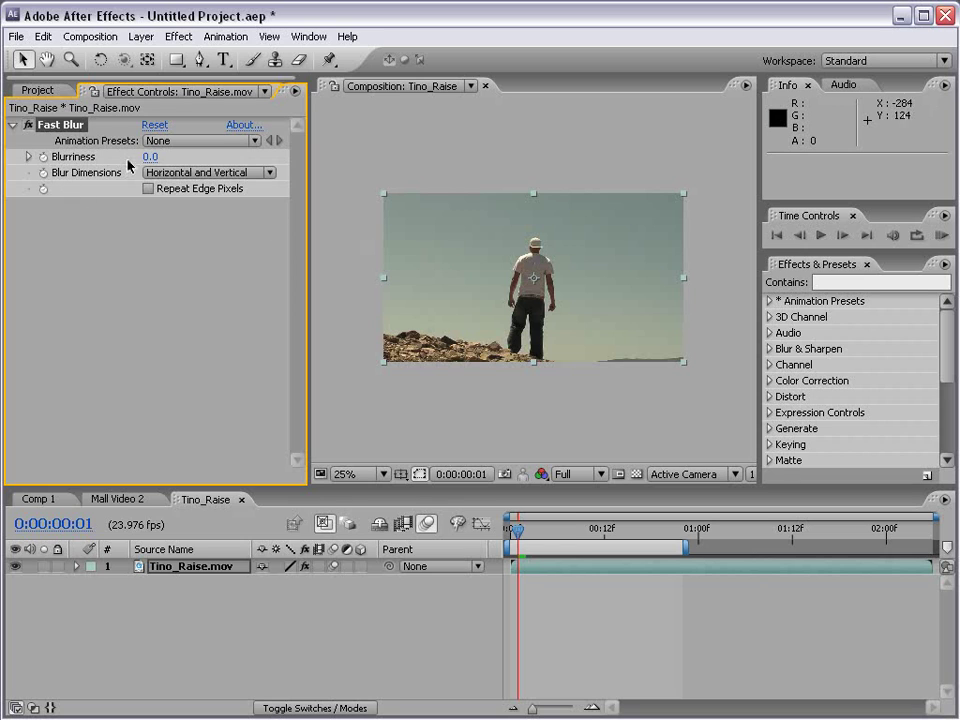
left_click_drag(150, 157, 215, 160)
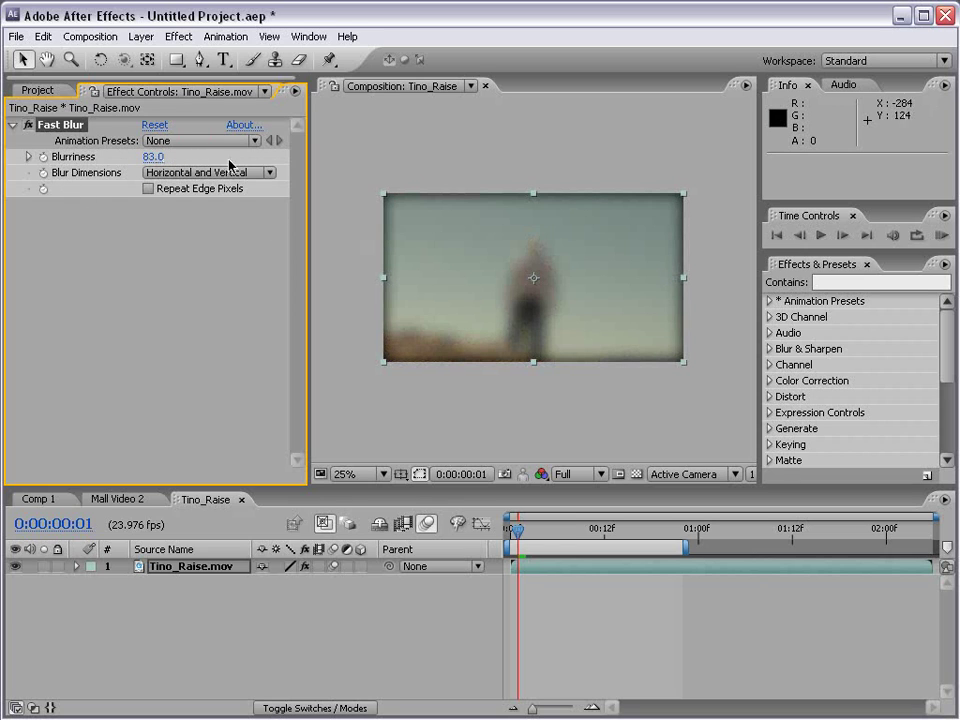
left_click(149, 189)
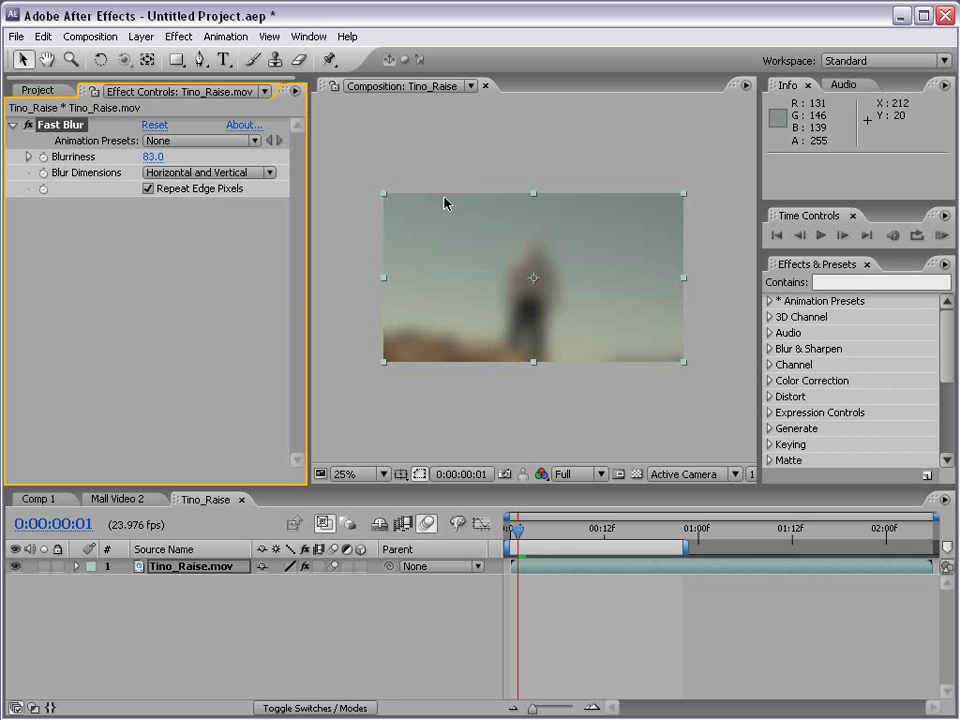
left_click(43, 159)
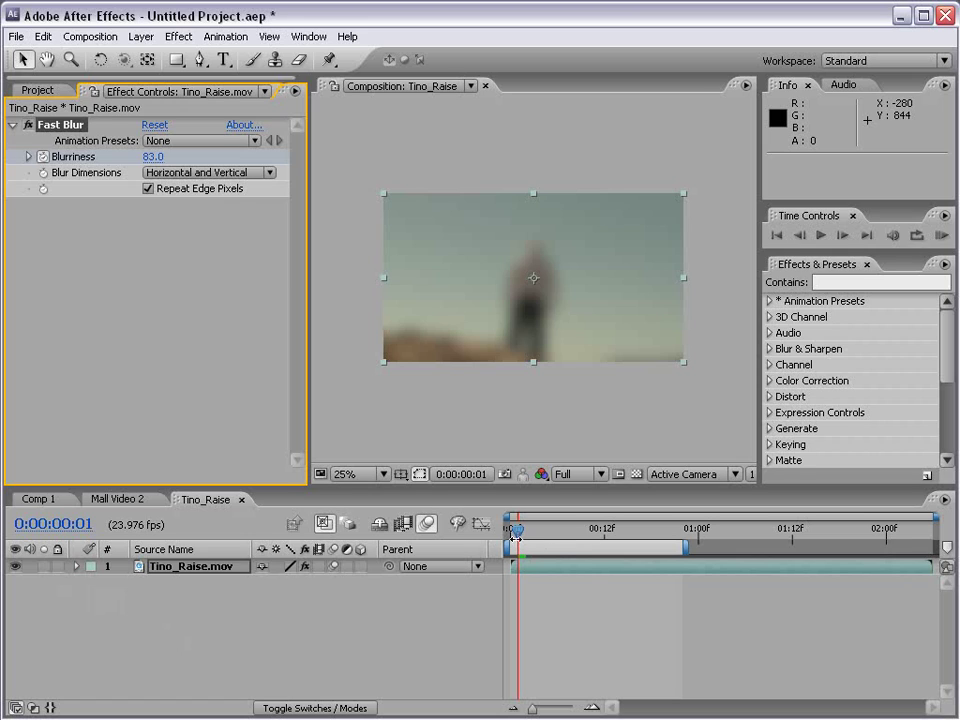
left_click(43, 158)
left_click(238, 272)
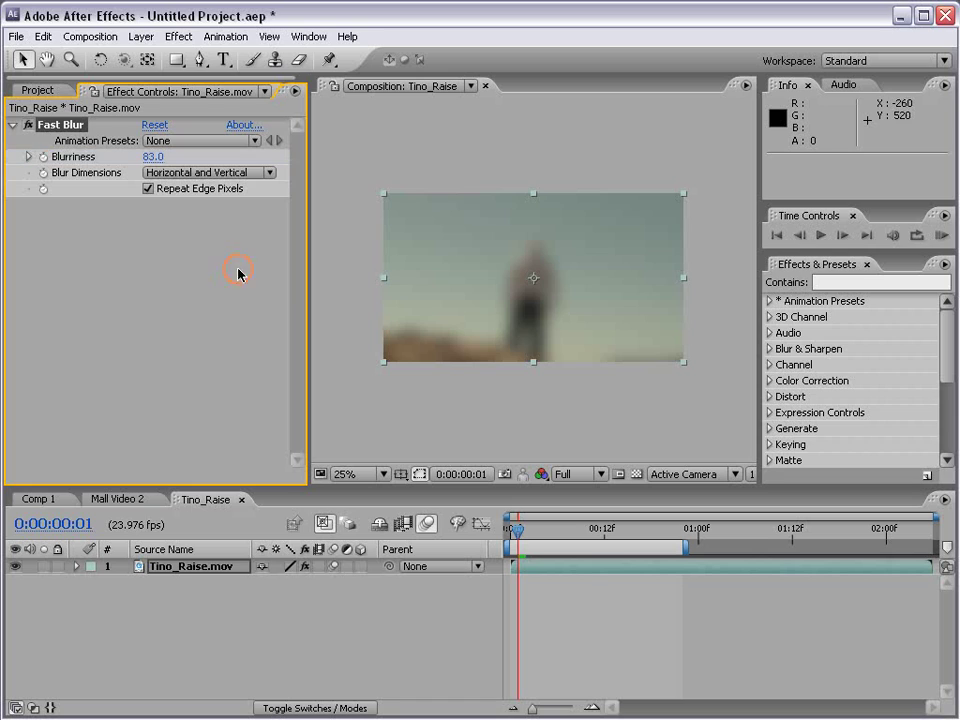
Keyframe Fast Blur's Blurriness at 83.0 on 0:00:00:00 and 0 on 0:00:00:12, and scrub through the animation
left_click(511, 530)
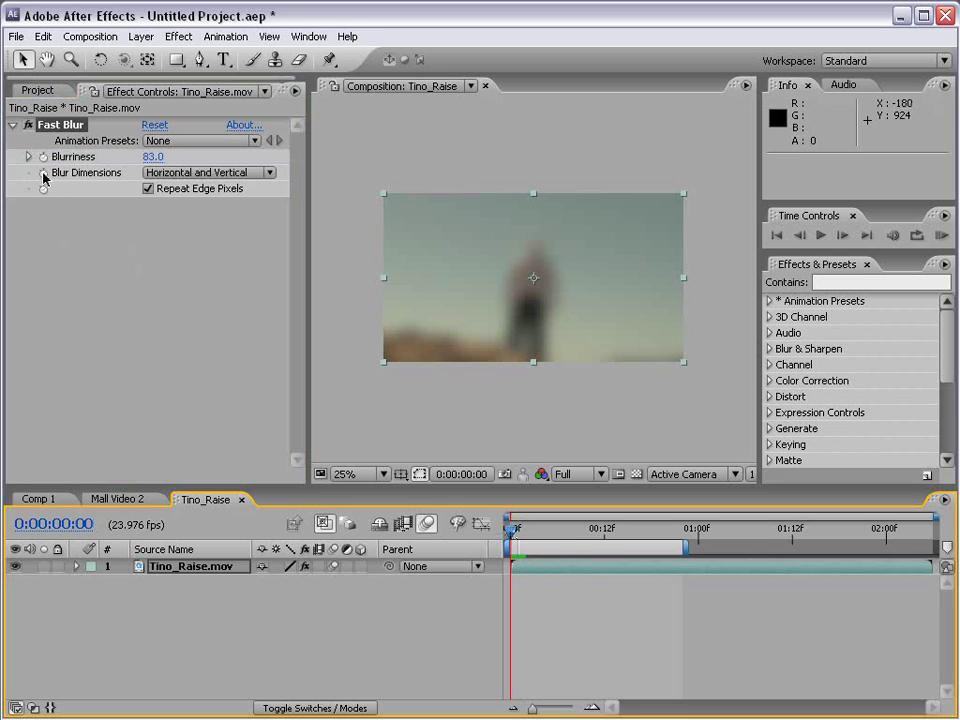
left_click(43, 158)
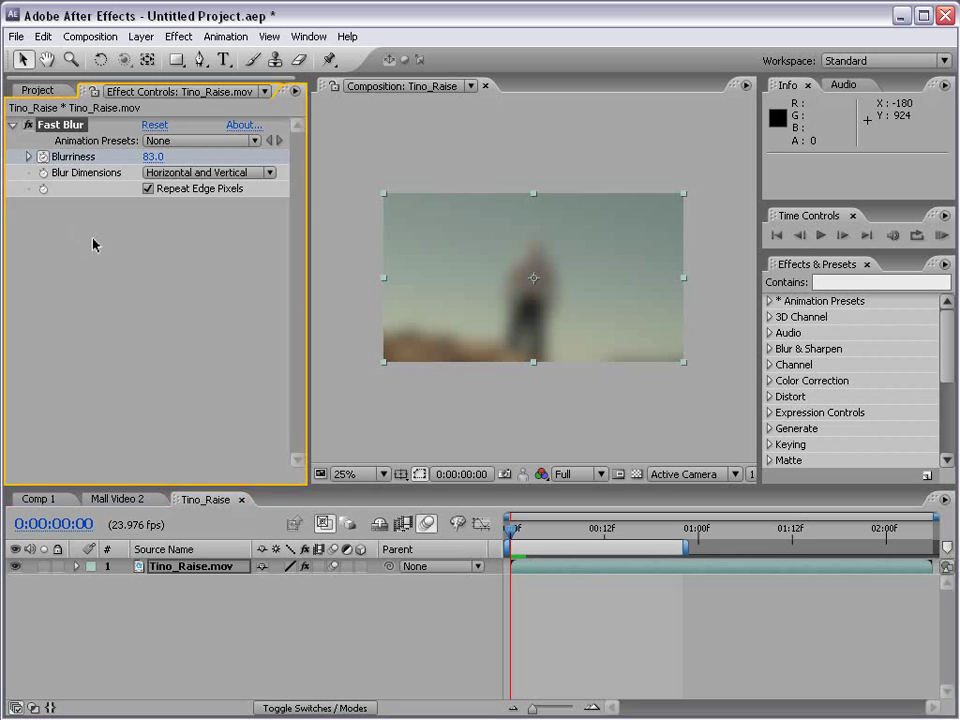
left_click_drag(511, 530, 604, 530)
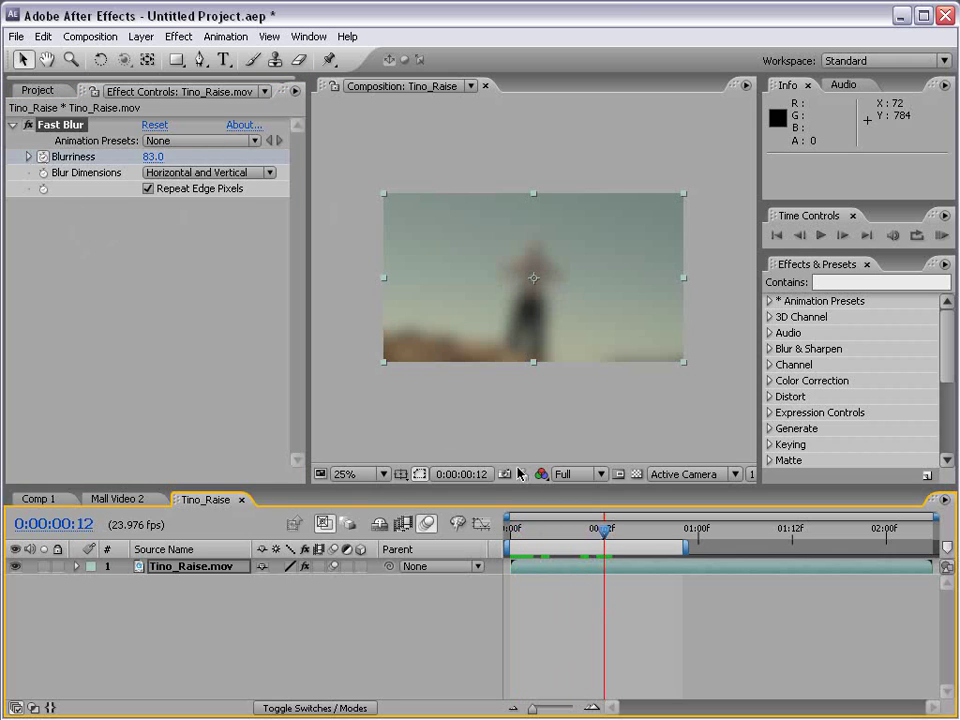
left_click(153, 157)
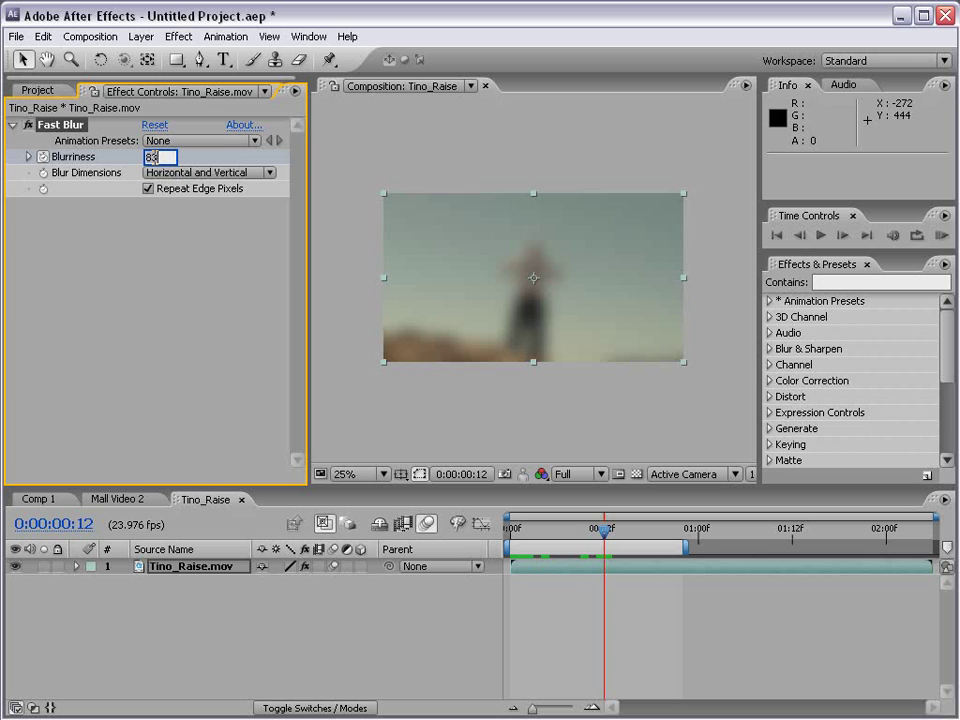
type("0")
key("Return")
left_click(518, 532)
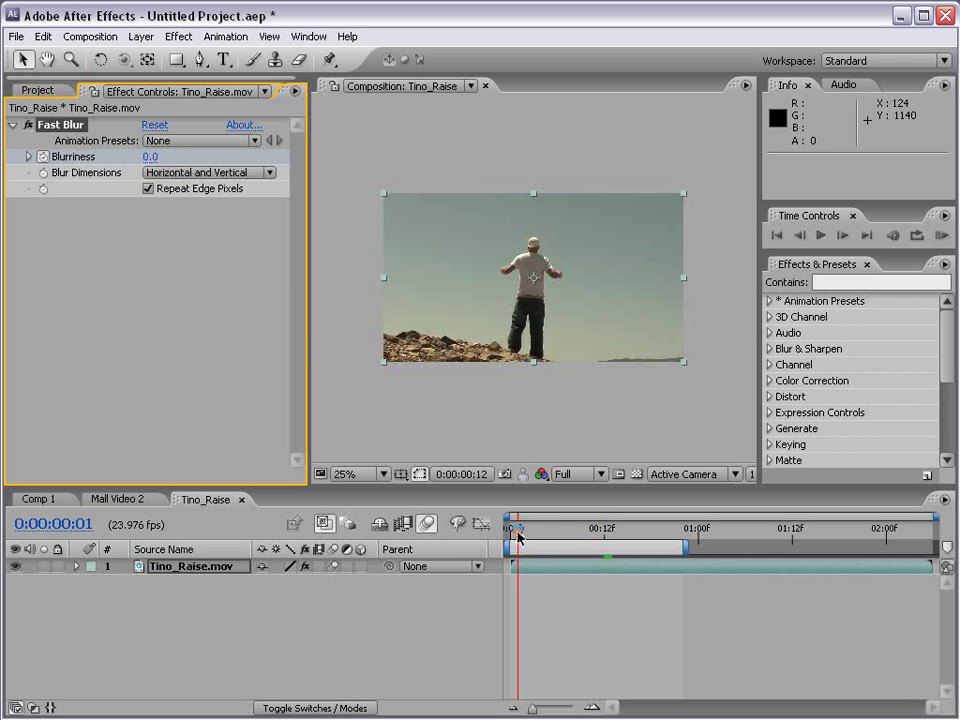
left_click_drag(518, 535, 573, 585)
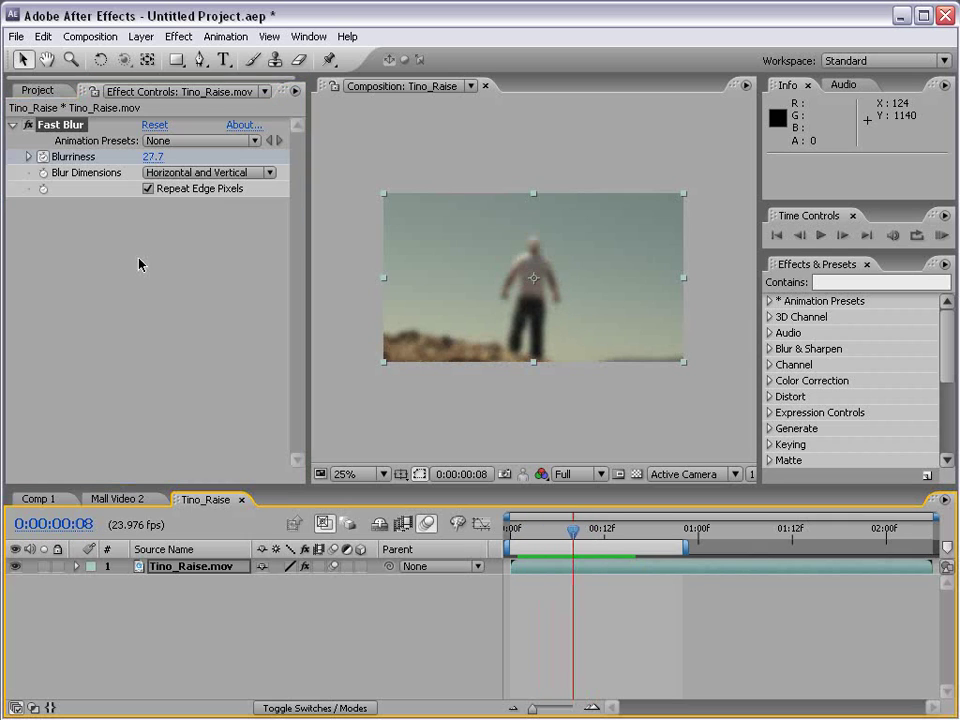
Expand the Tino_Raise.mov layer down to the Fast Blur properties to show the Blurriness keyframes in the timeline
left_click(77, 566)
left_click(92, 582)
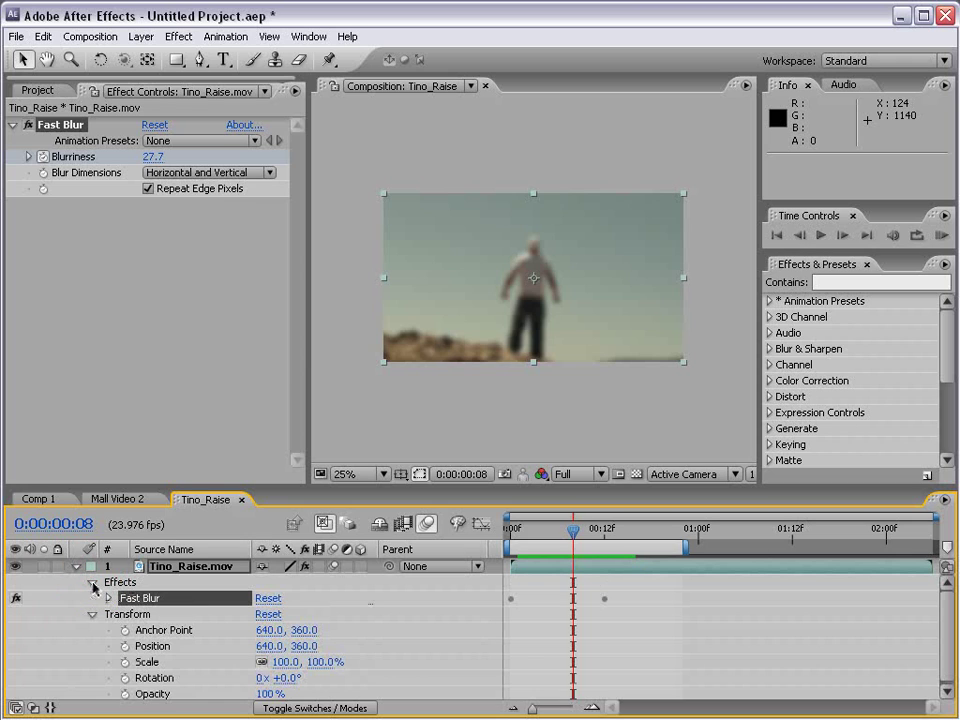
left_click(108, 598)
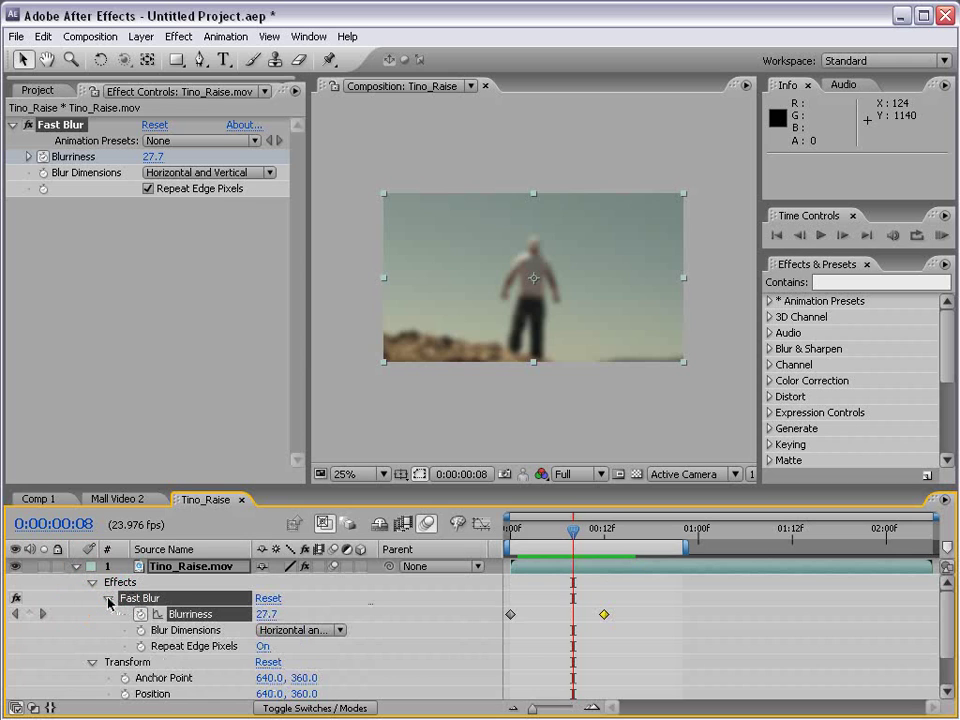
left_click(585, 640)
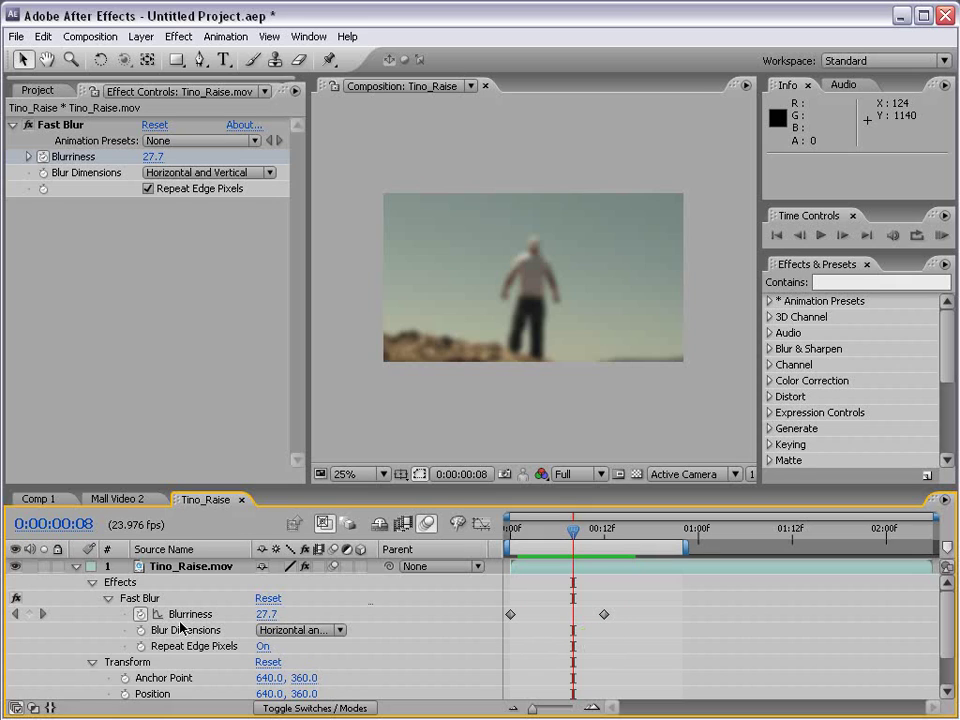
Collapse the Tino_Raise.mov layer and display only its keyframed properties
left_click(76, 566)
left_click(180, 568)
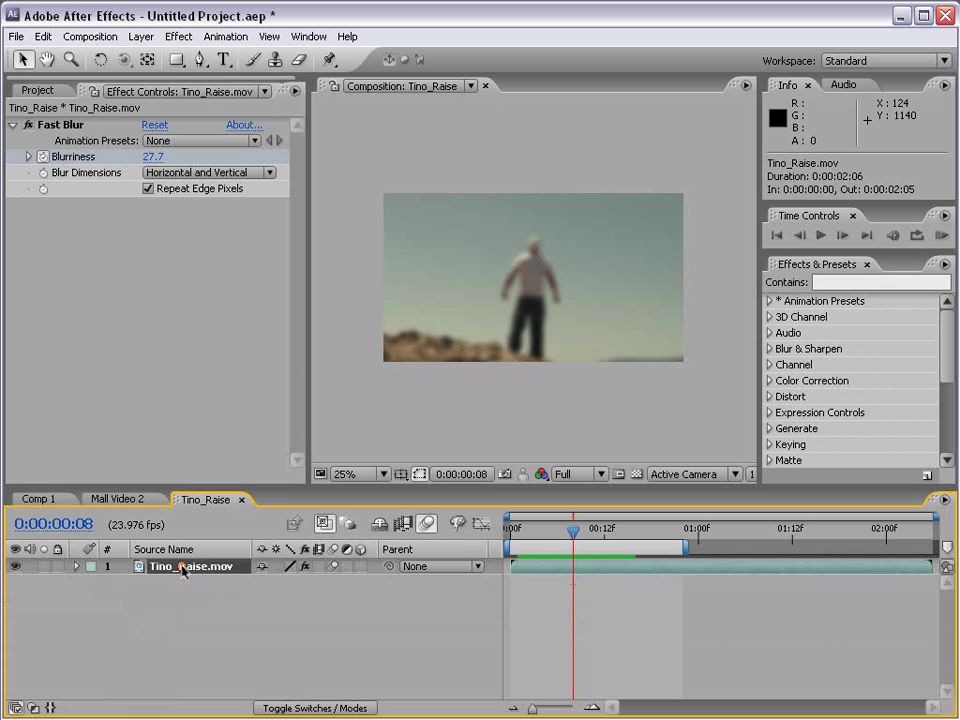
key("u")
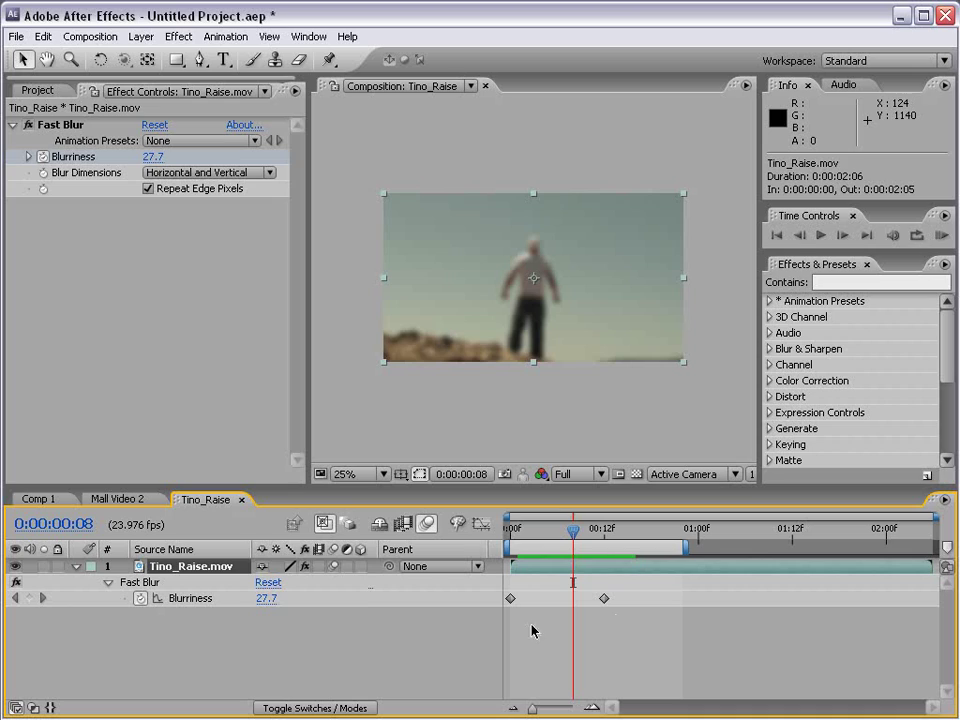
Add Opacity to the displayed properties and keyframe it at 100% on 0:00:00:08 and 66% on 0:00:00:00
key("shift+t")
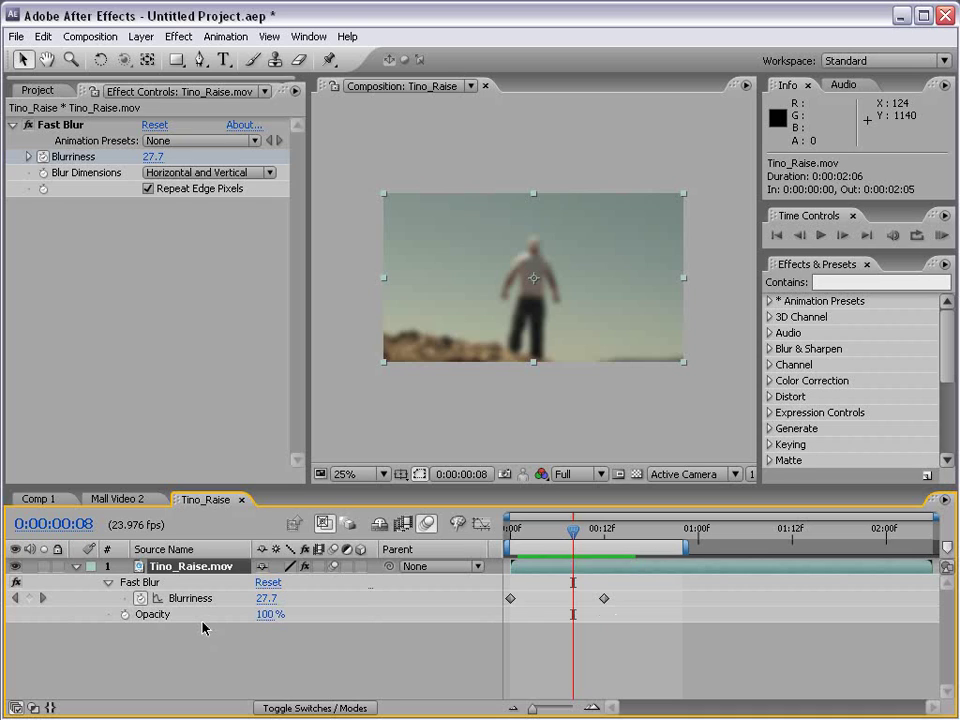
left_click(125, 614)
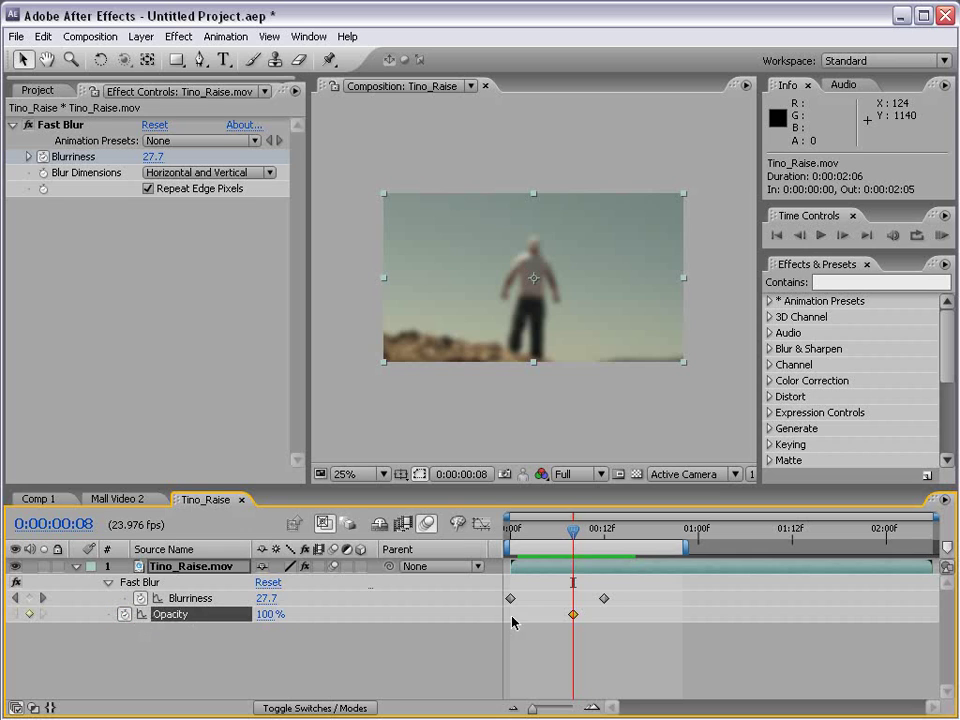
key("Home")
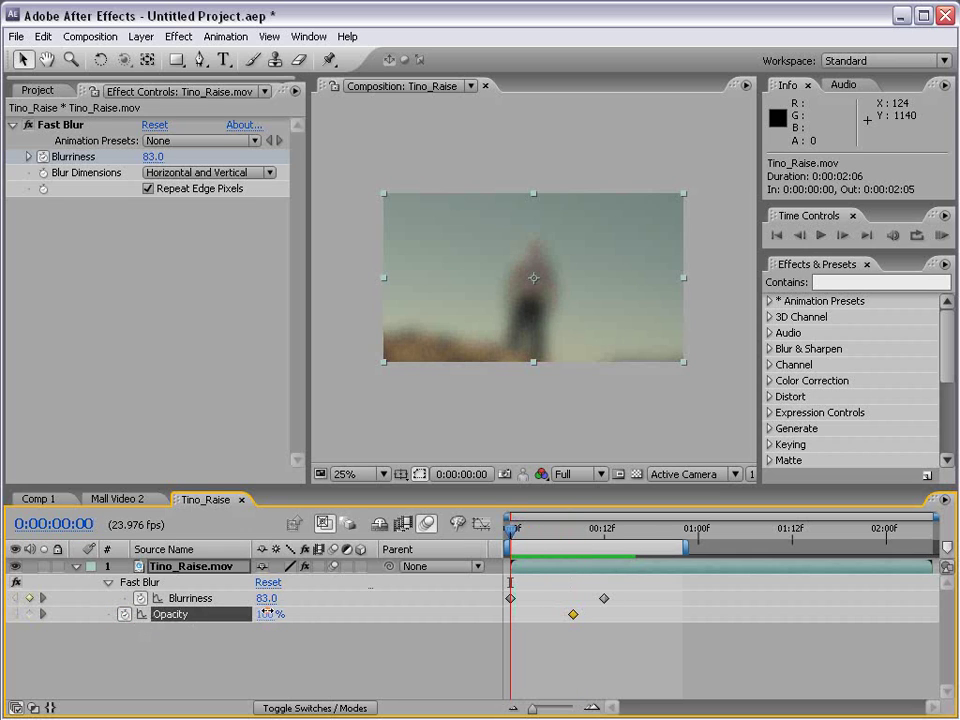
left_click_drag(267, 612, 233, 613)
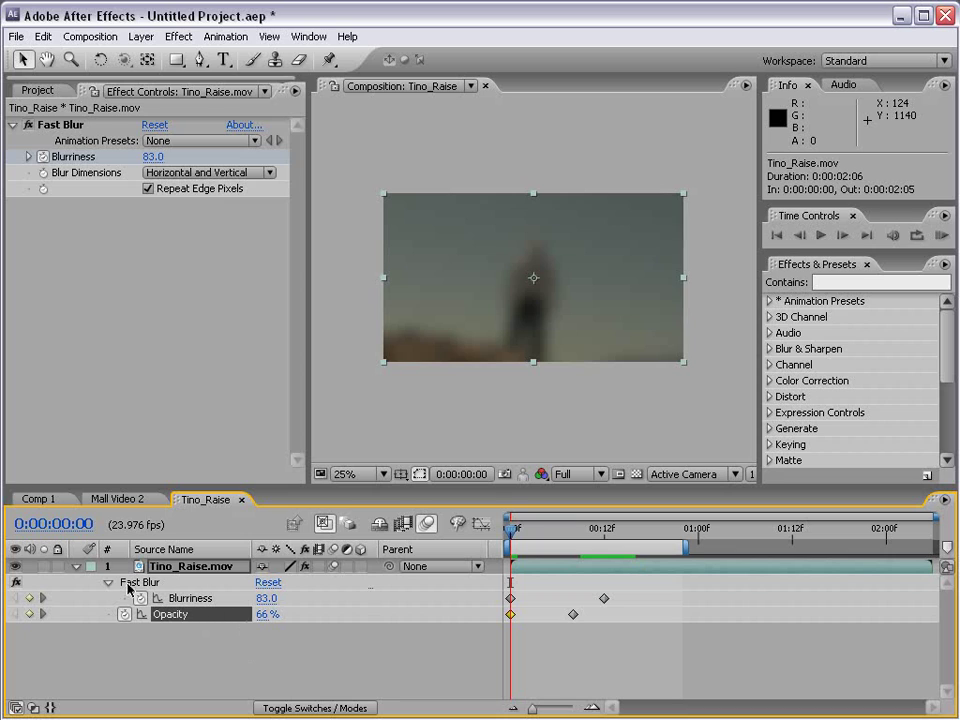
Display the layer's keyframed properties together with Position, and shift the layer horizontally to an X position of 758.0
left_click(77, 567)
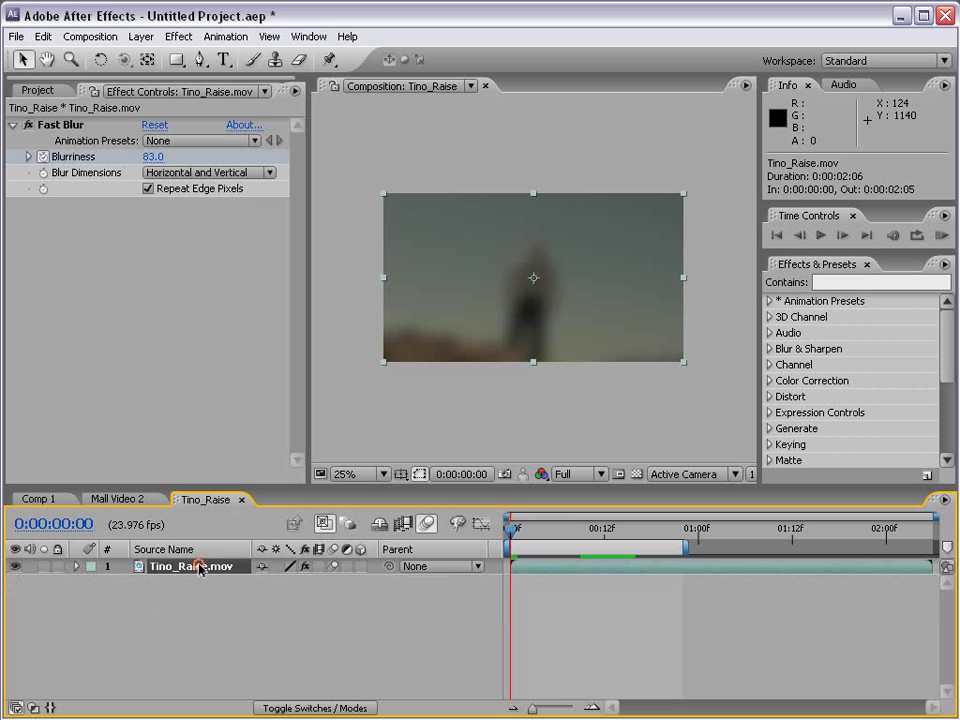
left_click(199, 567)
key("u")
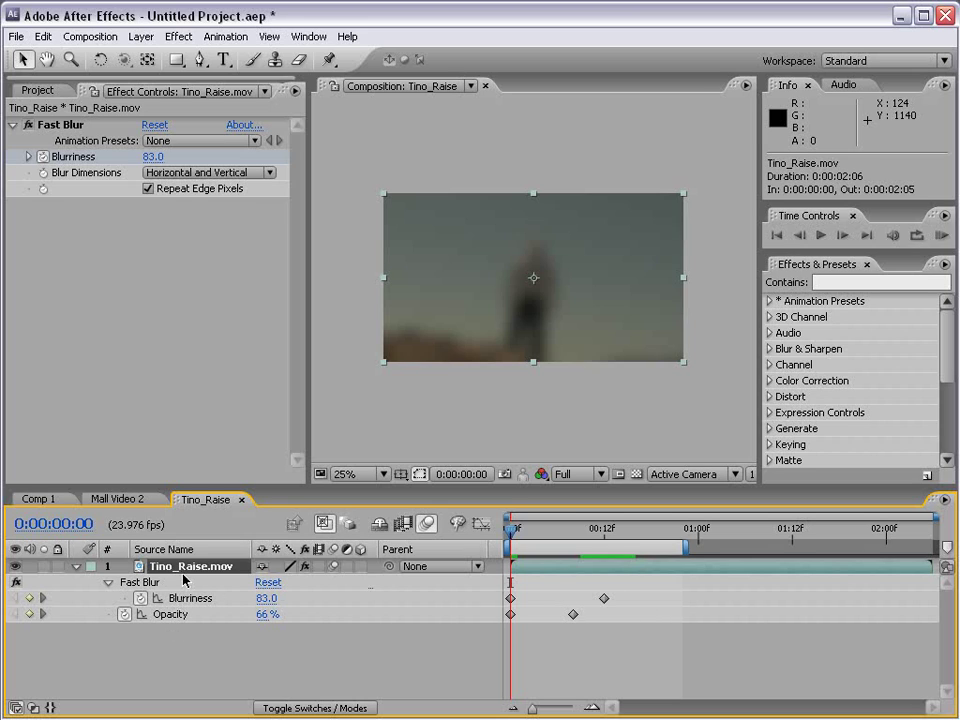
key("shift+p")
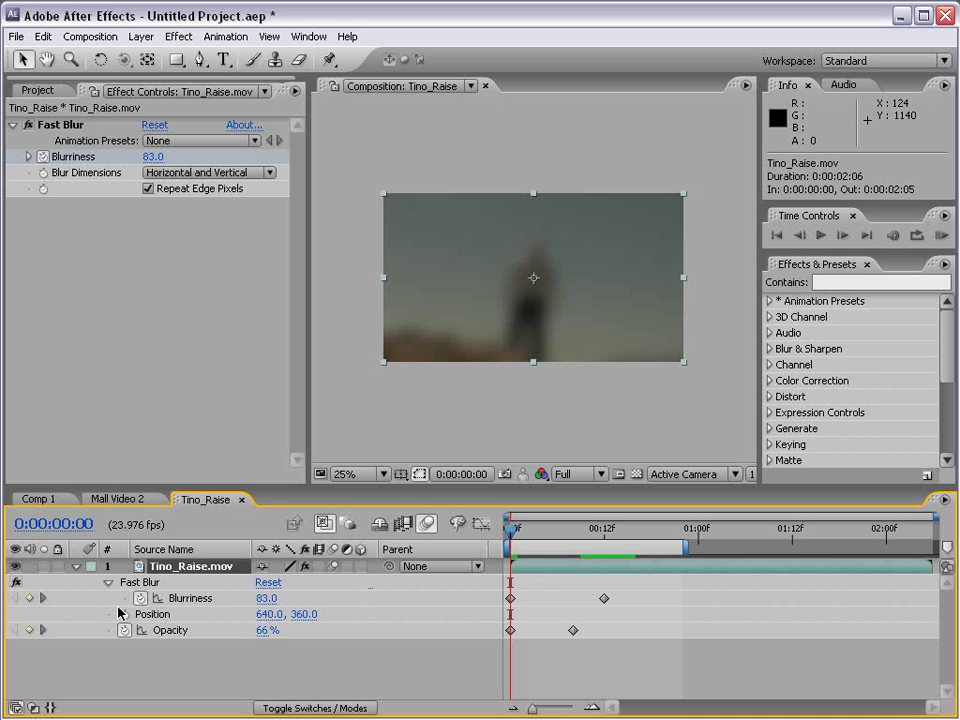
left_click_drag(262, 614, 378, 614)
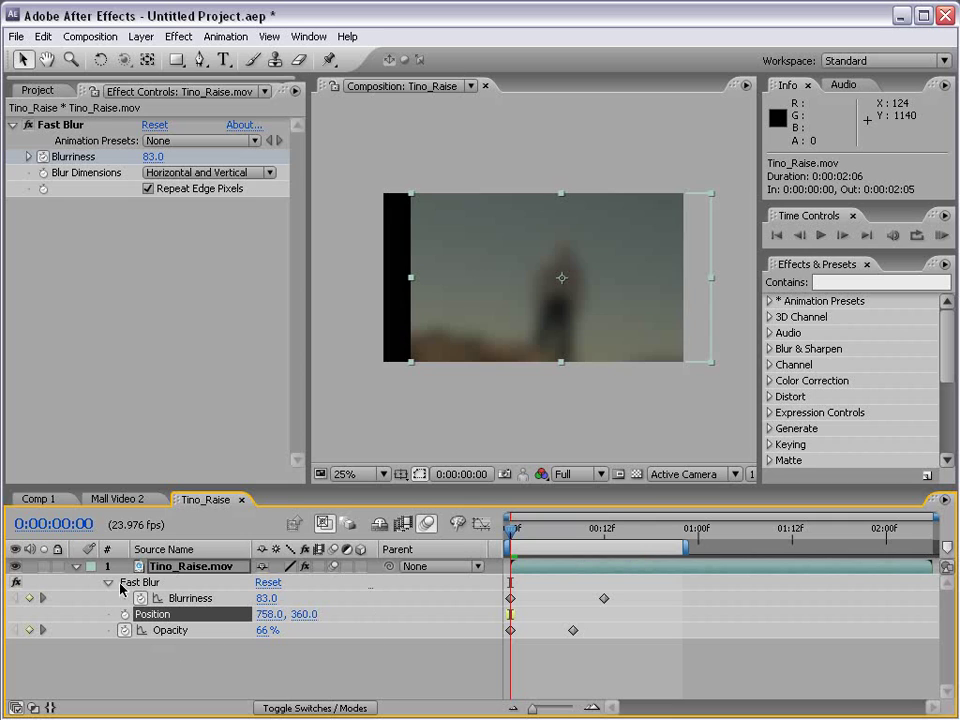
Toggle the display of the layer's keyframed properties, and reveal every property modified from its default
left_click(77, 569)
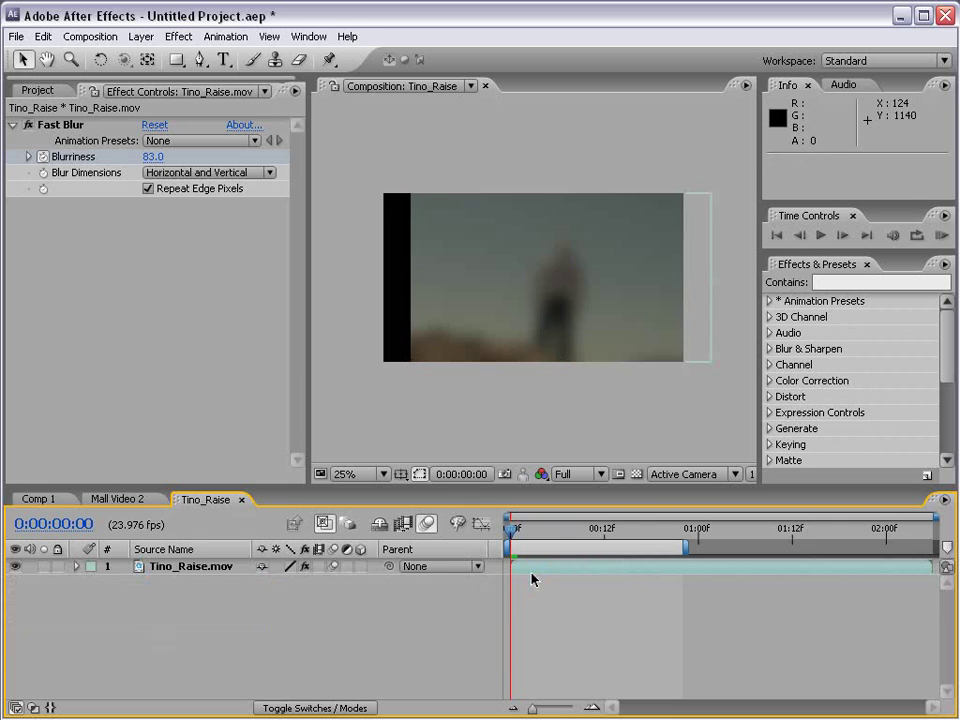
key("u")
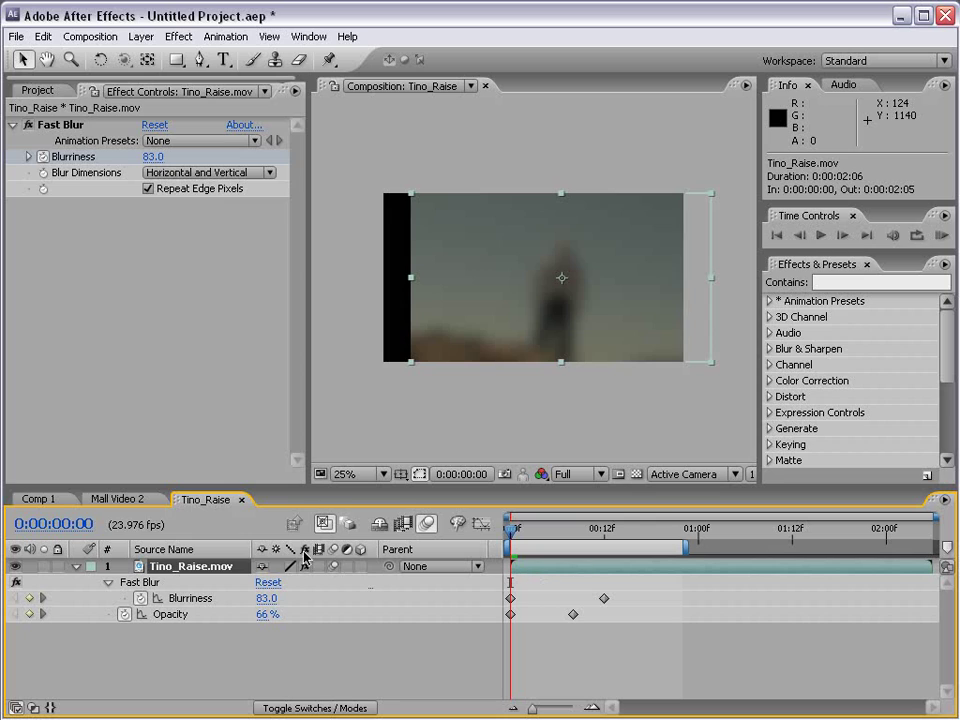
key("u")
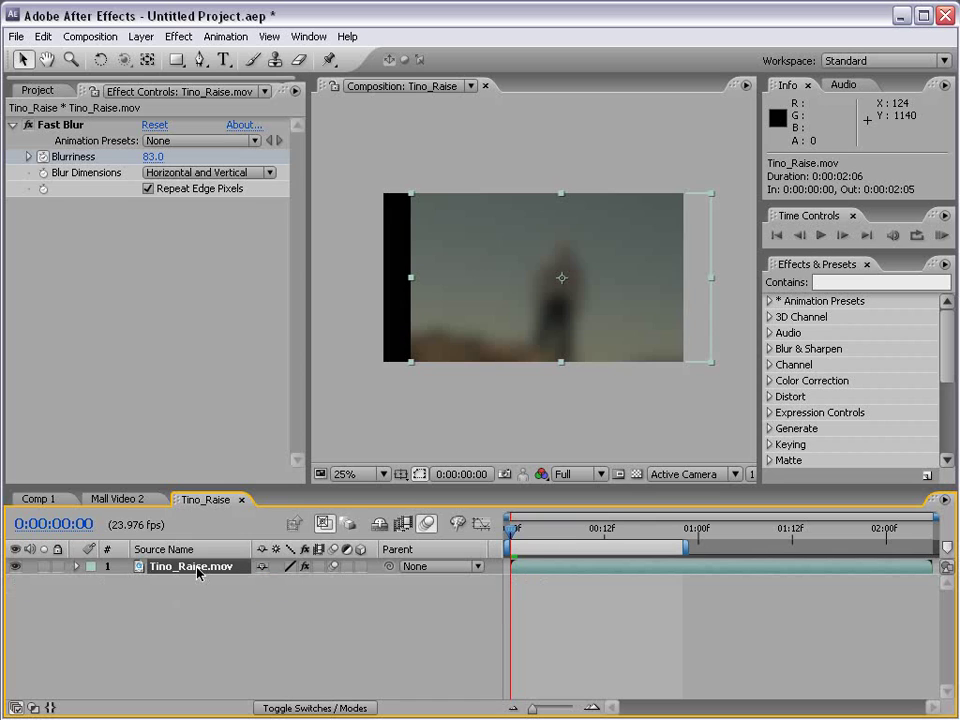
key("u")
key("u")
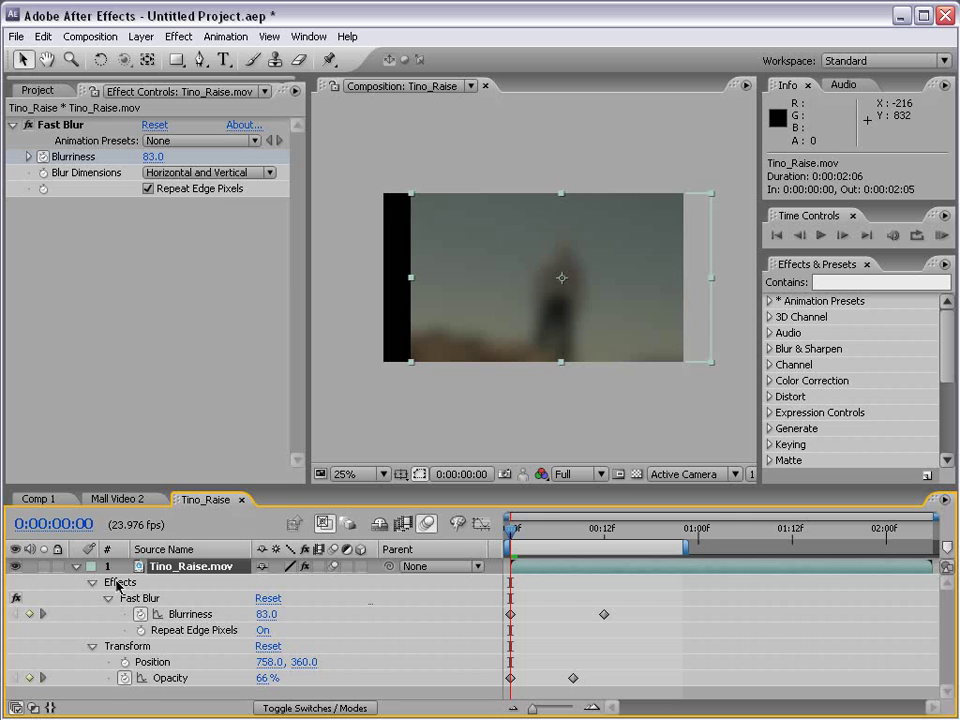
Remove all Blurriness and Opacity keyframes from the Tino_Raise.mov layer and reset its Transform properties
left_click(141, 614)
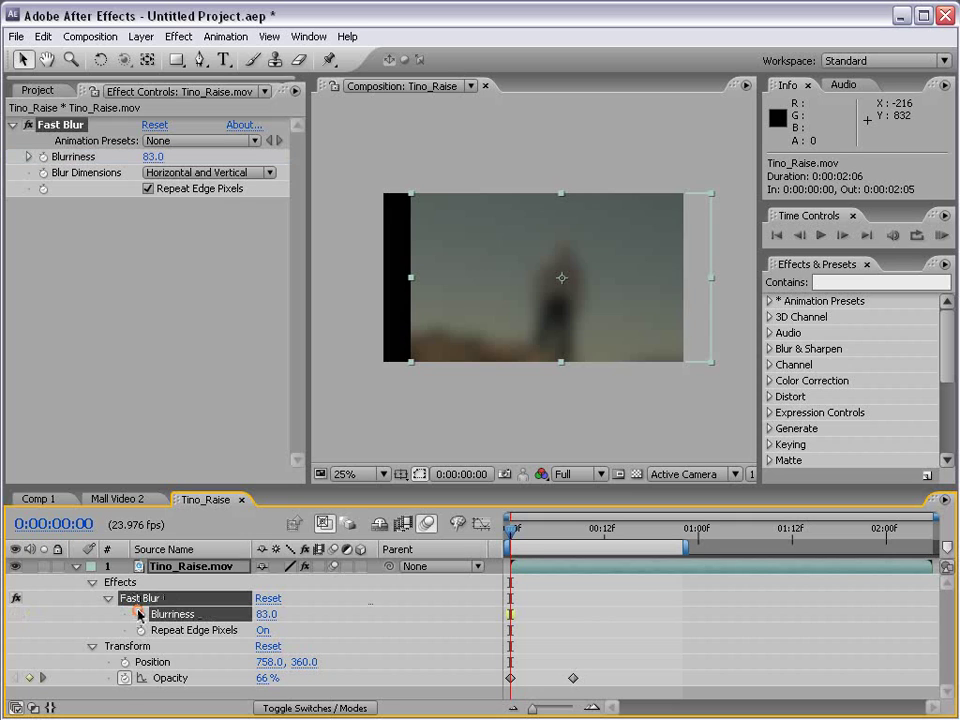
left_click(125, 678)
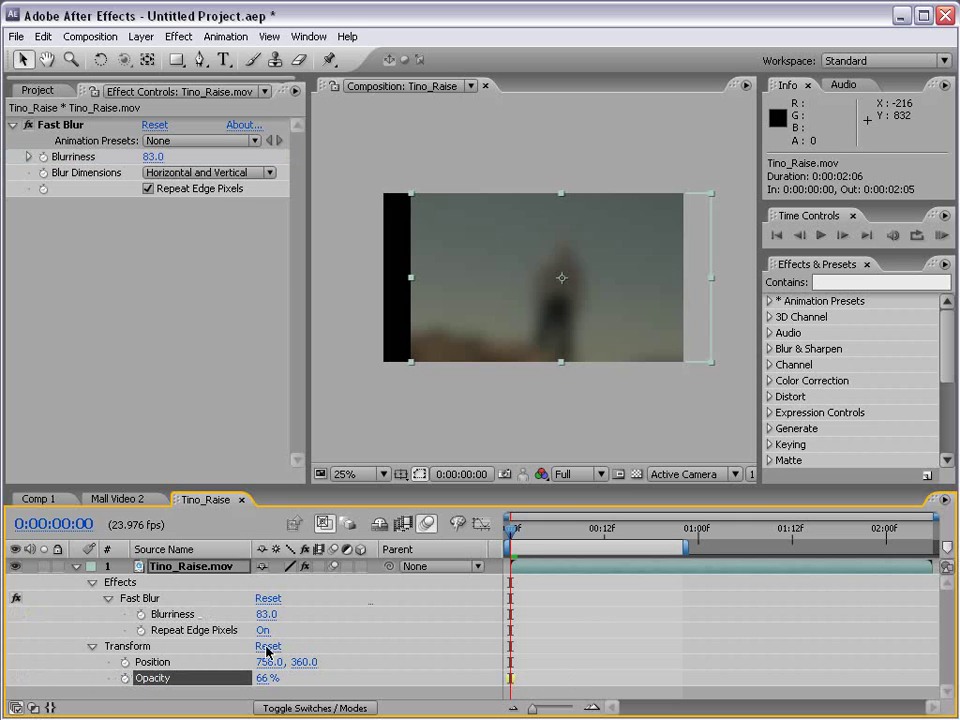
left_click(268, 646)
Delete the Fast Blur effect from the Tino_Raise.mov layer and collapse the layer
left_click(56, 125)
key("Delete")
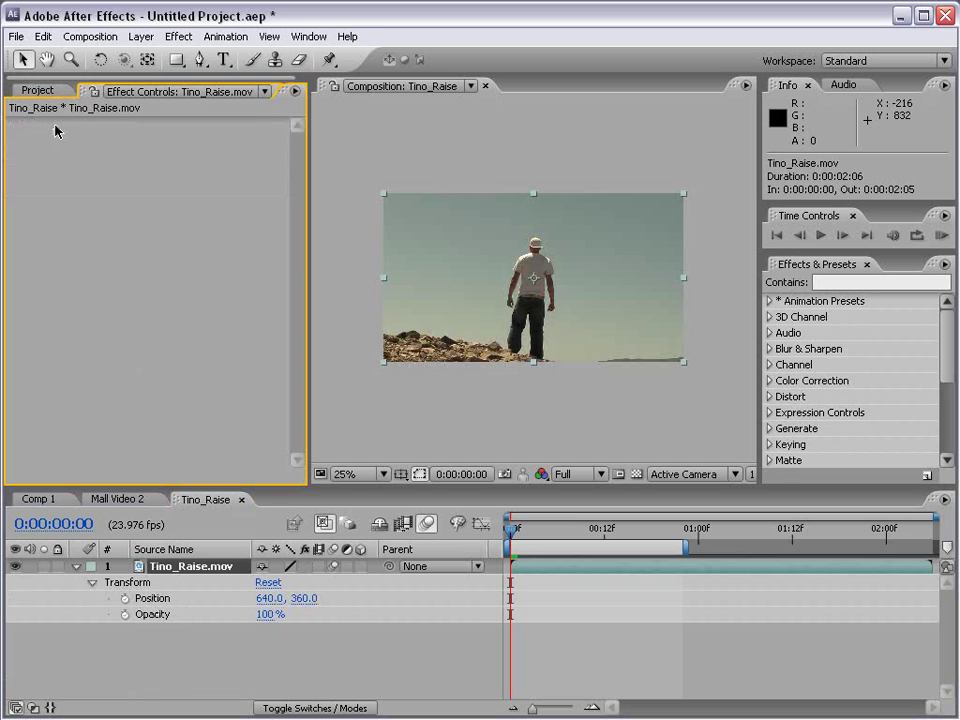
left_click(76, 566)
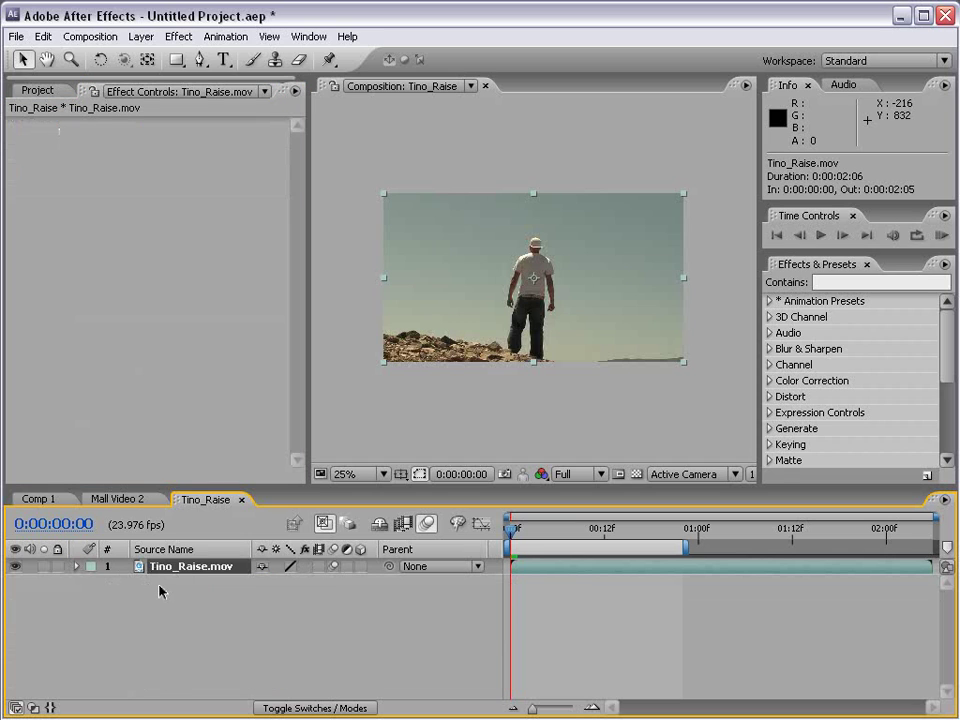
Add cloud.jpg from the project's Images folder to the centre of the Tino_Raise composition as the top layer
left_click(30, 90)
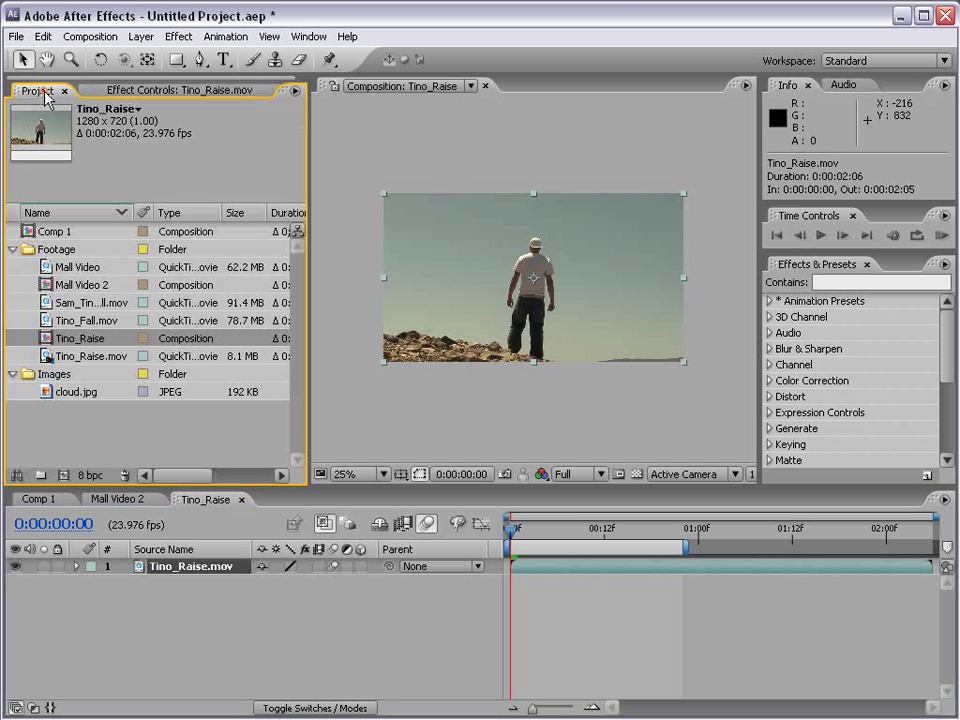
left_click(22, 392)
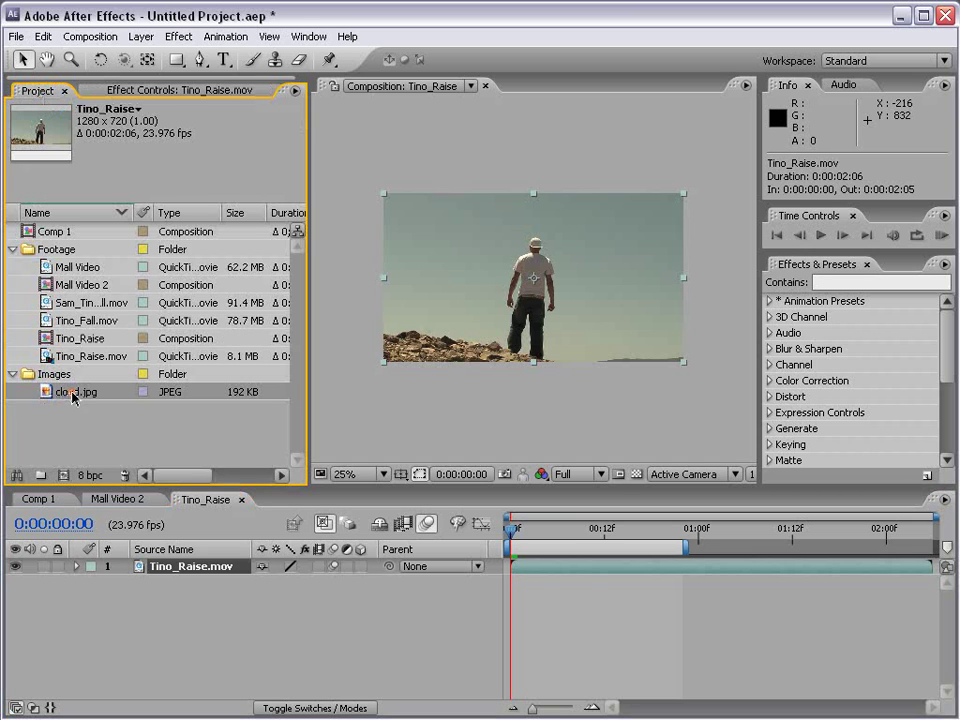
left_click_drag(44, 396, 533, 277)
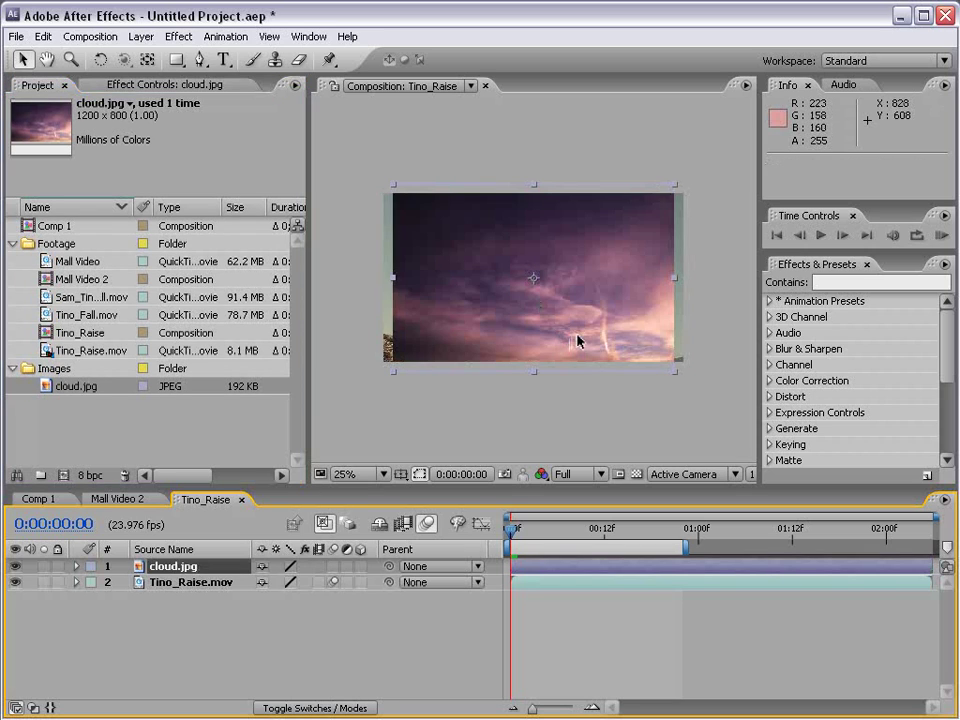
Scale the cloud.jpg layer up proportionally about its centre until it extends beyond all edges of the composition frame
key("period")
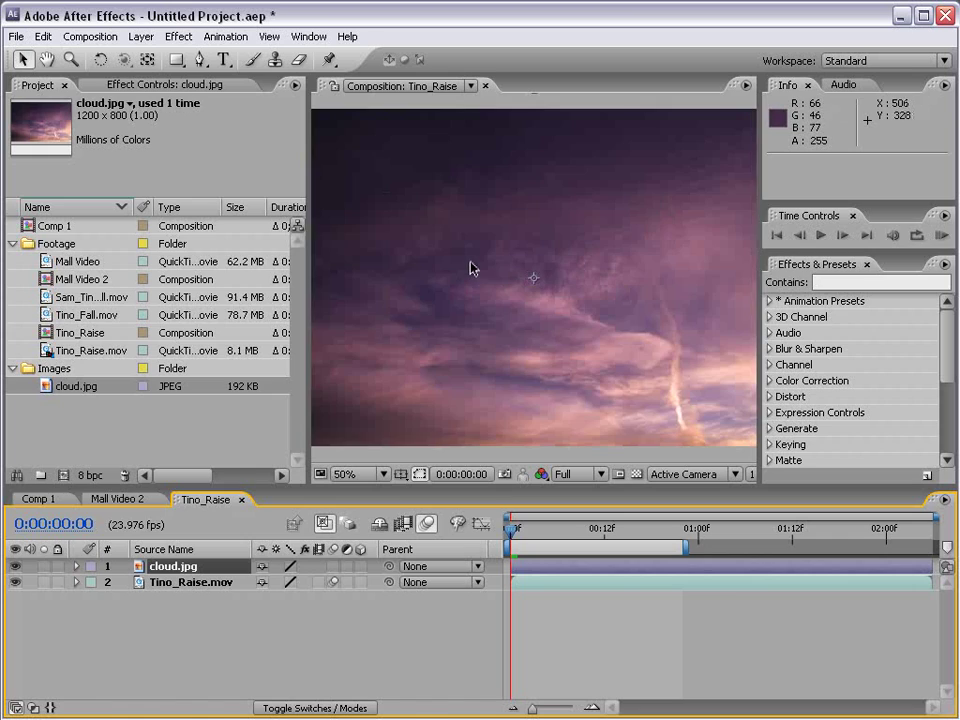
key("grave")
key("grave")
key("grave")
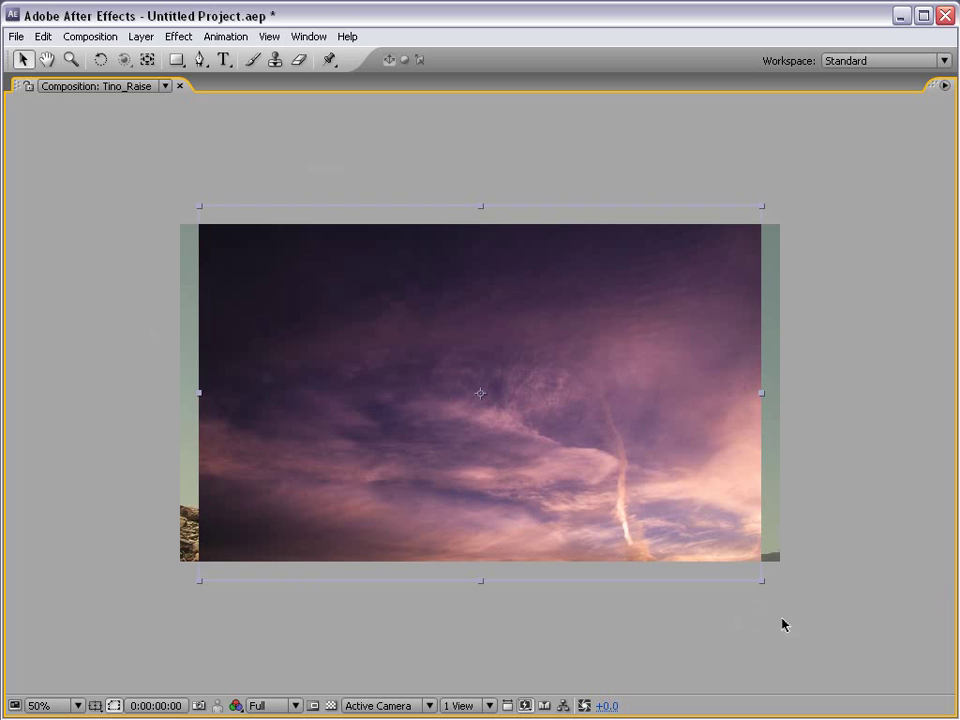
left_click_drag(762, 580, 757, 550)
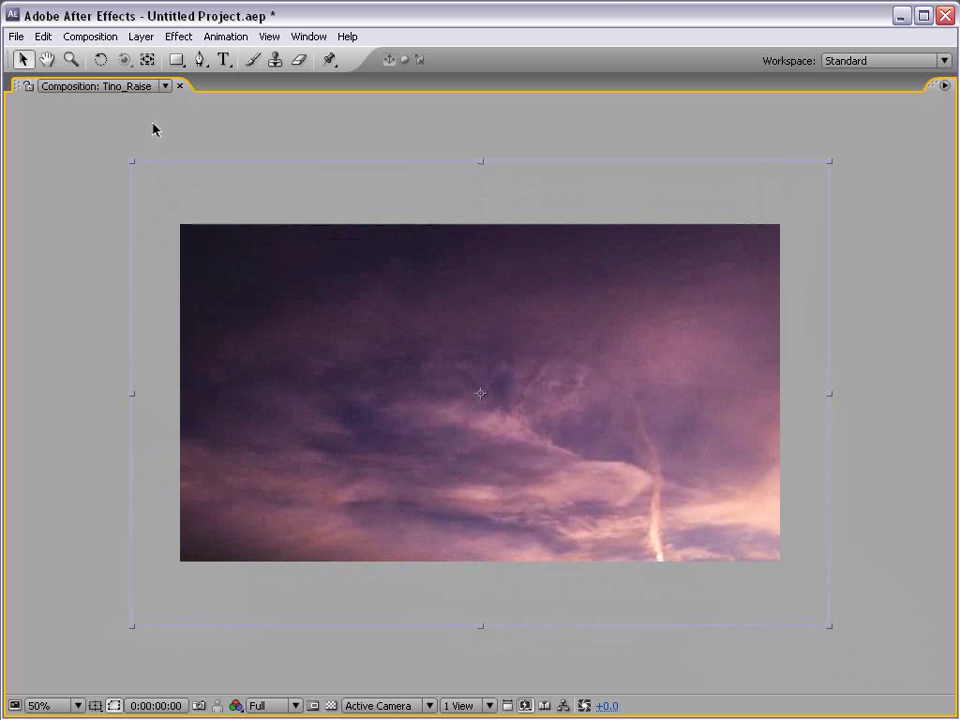
Rotate the cloud.jpg layer freehand around its anchor point with the Rotation tool, leaving it diagonal and nearly upside down
left_click(101, 62)
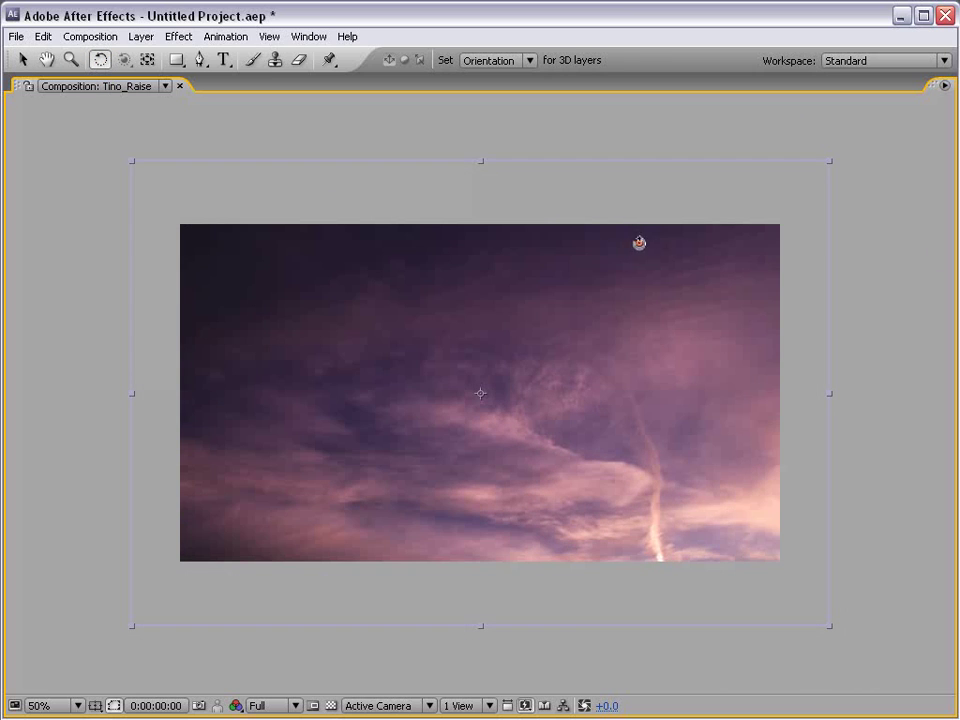
left_click_drag(638, 242, 435, 394)
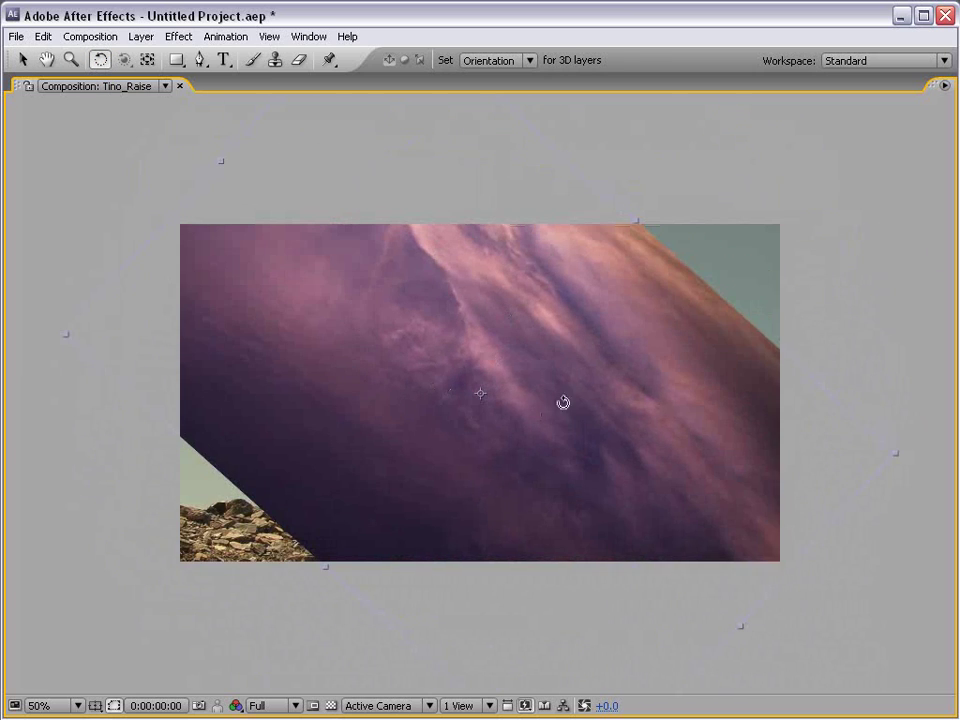
Undo the freehand rotation of the cloud.jpg layer and bring back the full panel layout with the Selection tool active
key("ctrl+z")
key("v")
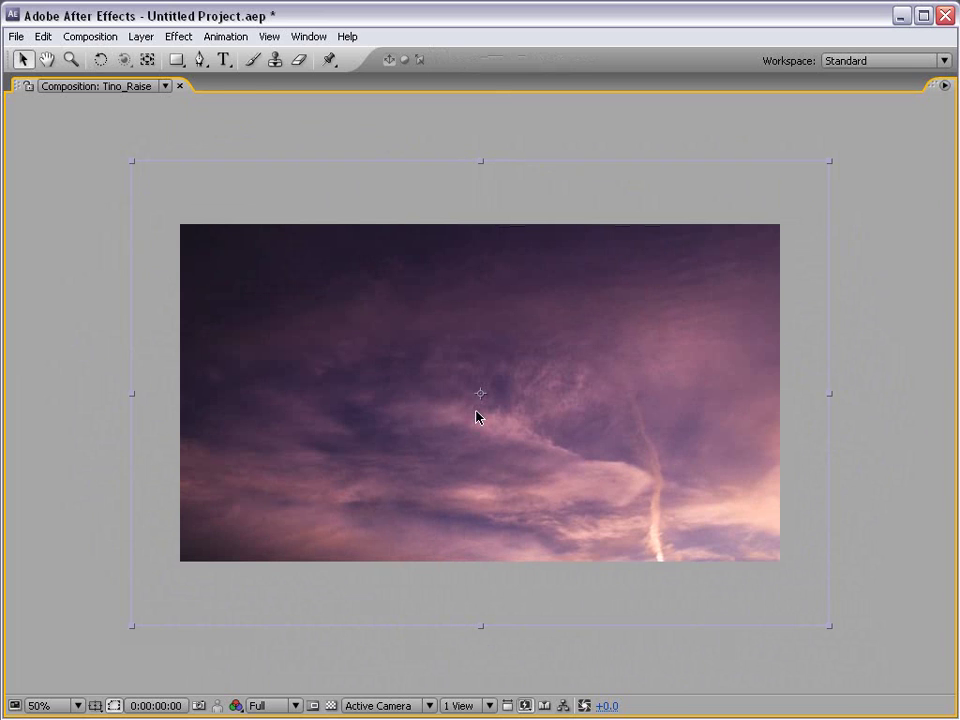
key("grave")
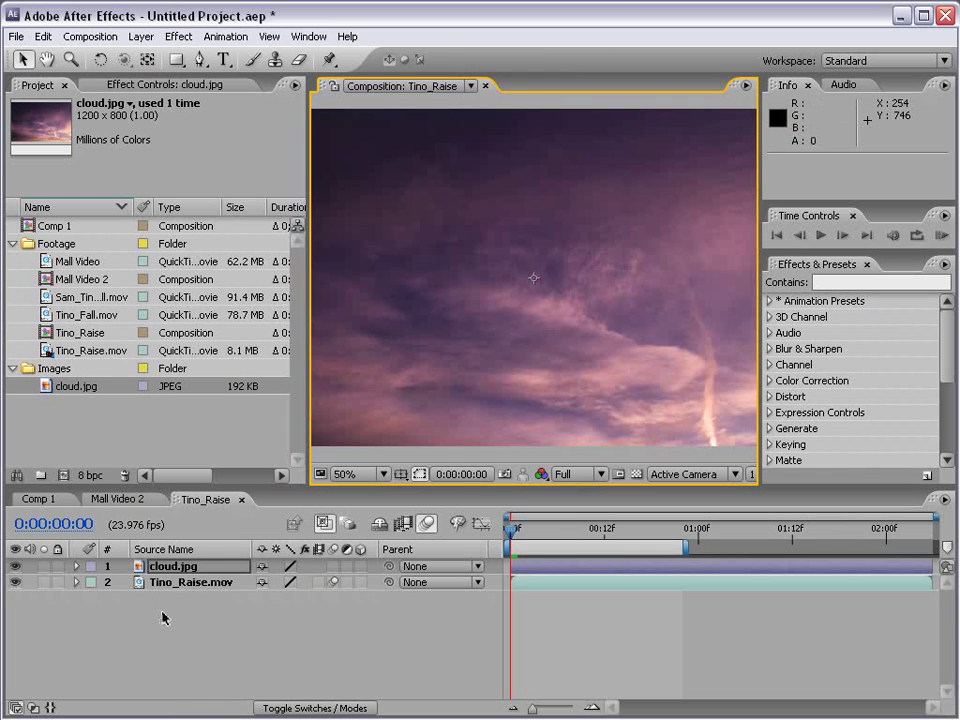
Move the cloud.jpg layer down and right to position about 1052, 756, uncovering part of the Tino_Raise.mov layer beneath it
left_click(173, 583)
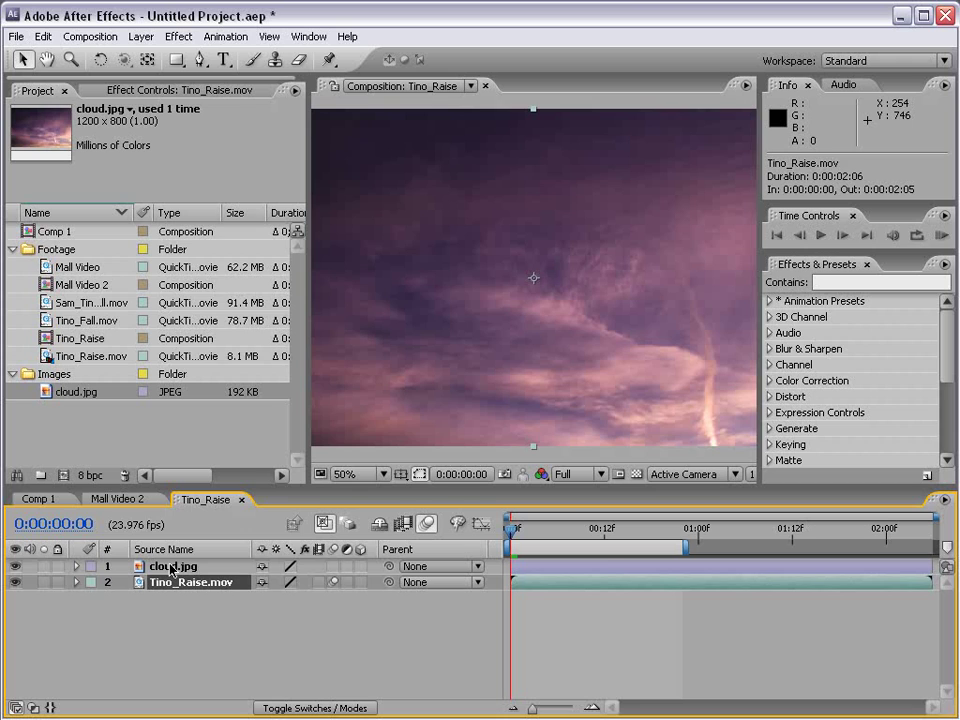
left_click(171, 567)
key("comma")
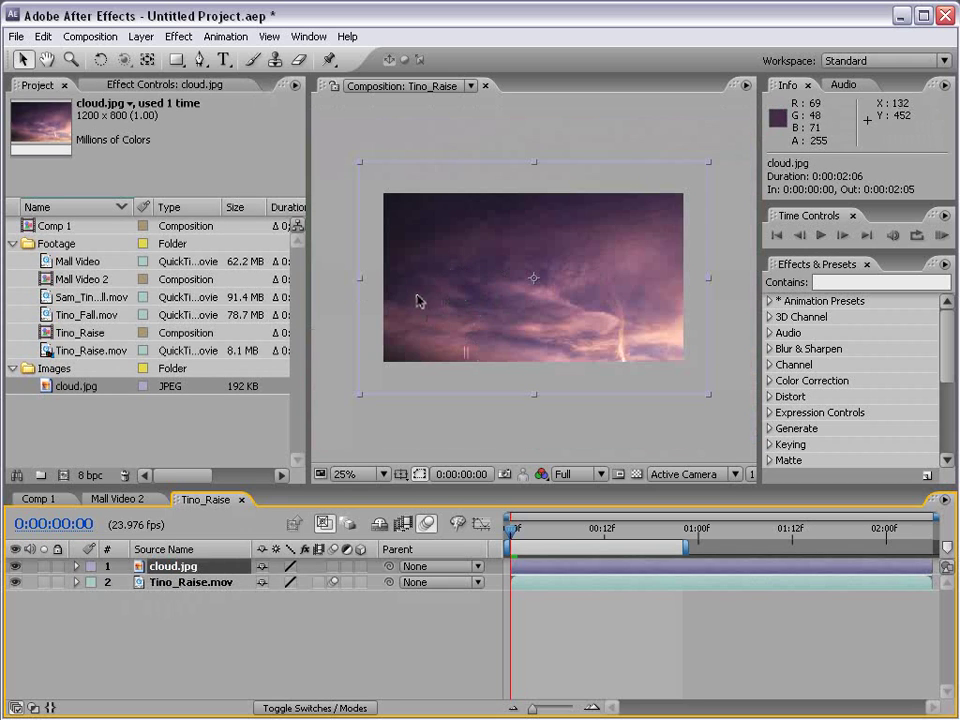
left_click_drag(433, 216, 499, 333)
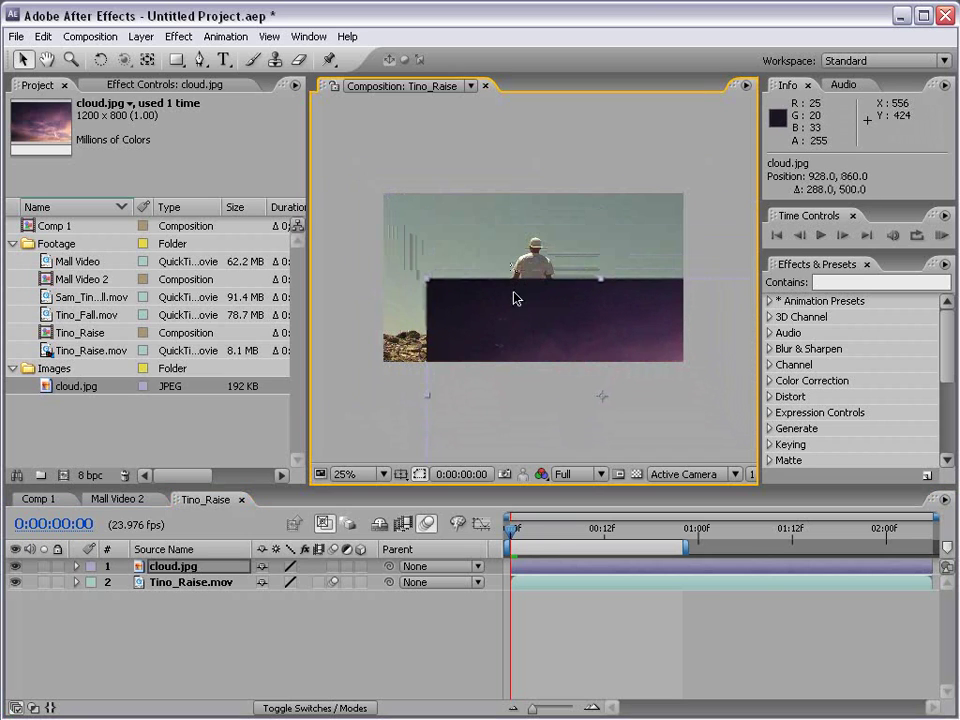
left_click_drag(497, 328, 551, 336)
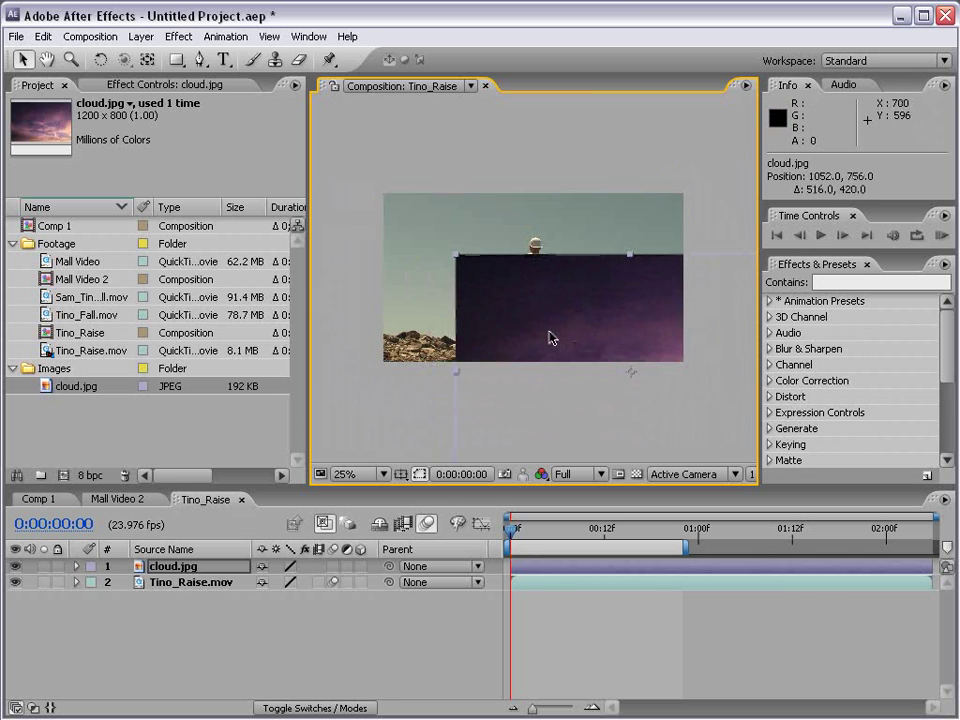
Place cloud.jpg beneath Tino_Raise.mov and offset the layers so both show, with Tino_Raise.mov at about 296, 220 and cloud.jpg at about 1120, 756
mouse_move(161, 569)
left_mouse_down()
mouse_move(169, 606)
mouse_move(166, 582)
left_mouse_up()
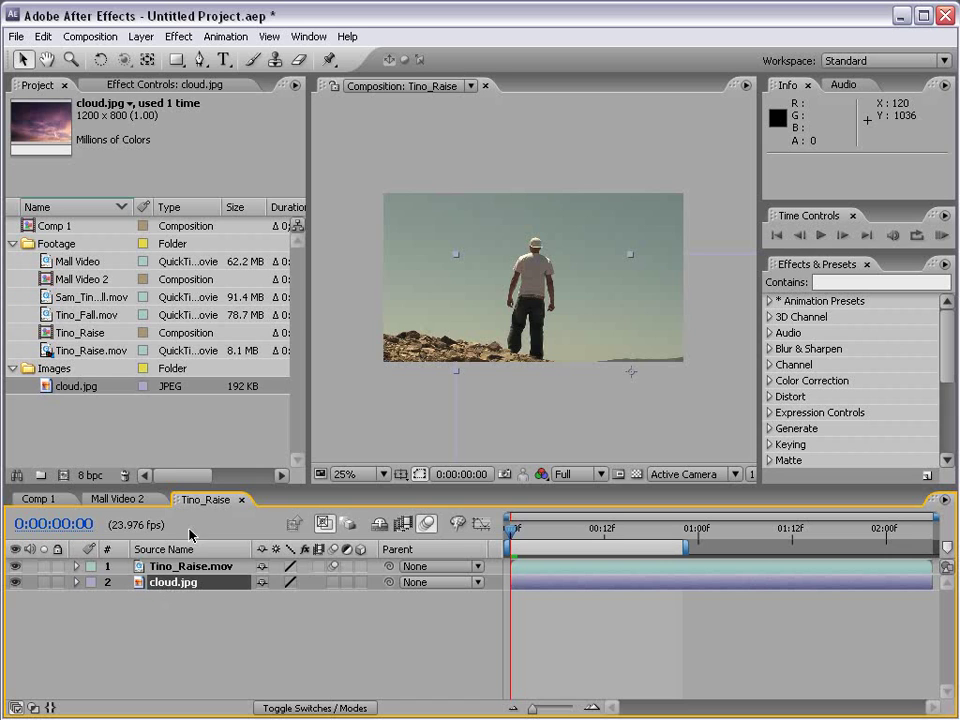
left_click_drag(428, 240, 372, 200)
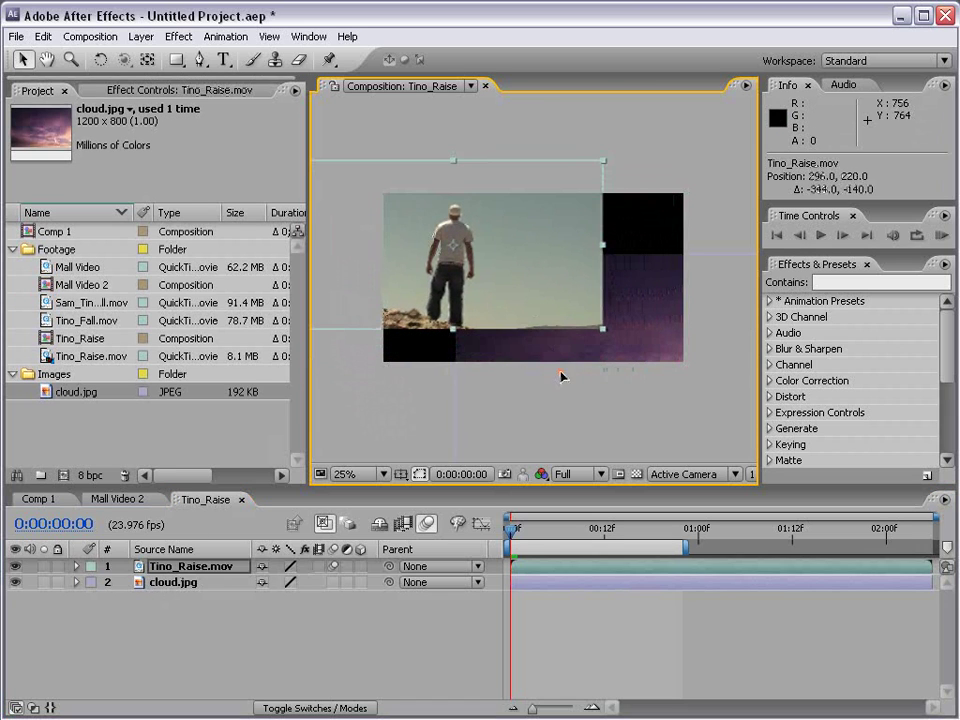
left_click_drag(561, 376, 579, 379)
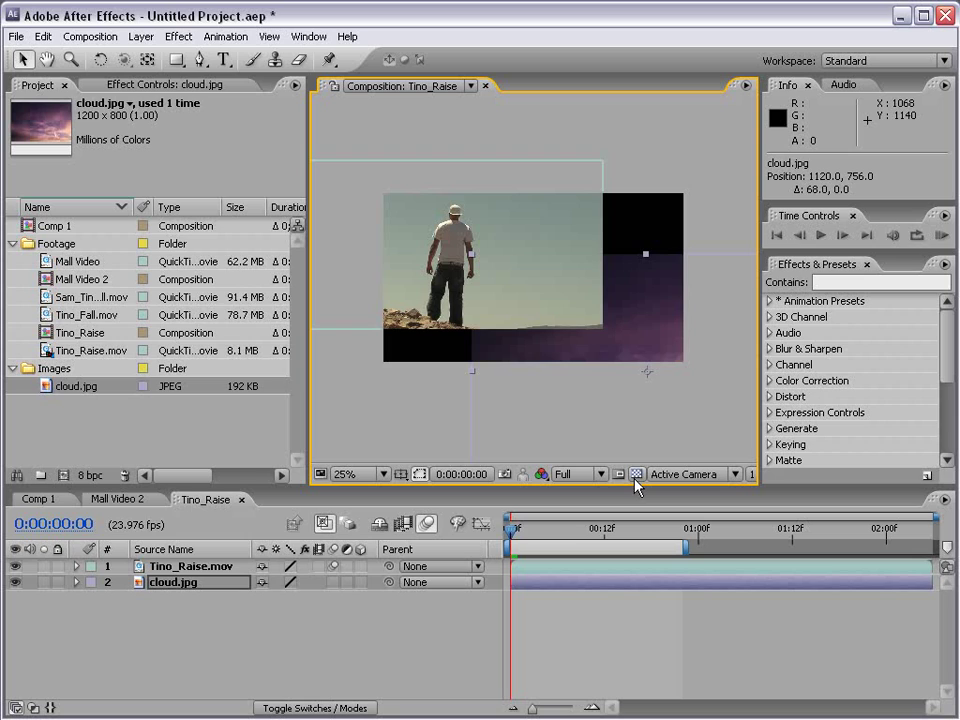
Turn the composition's transparency grid on and off again, and briefly hide each of the two layers
left_click(635, 475)
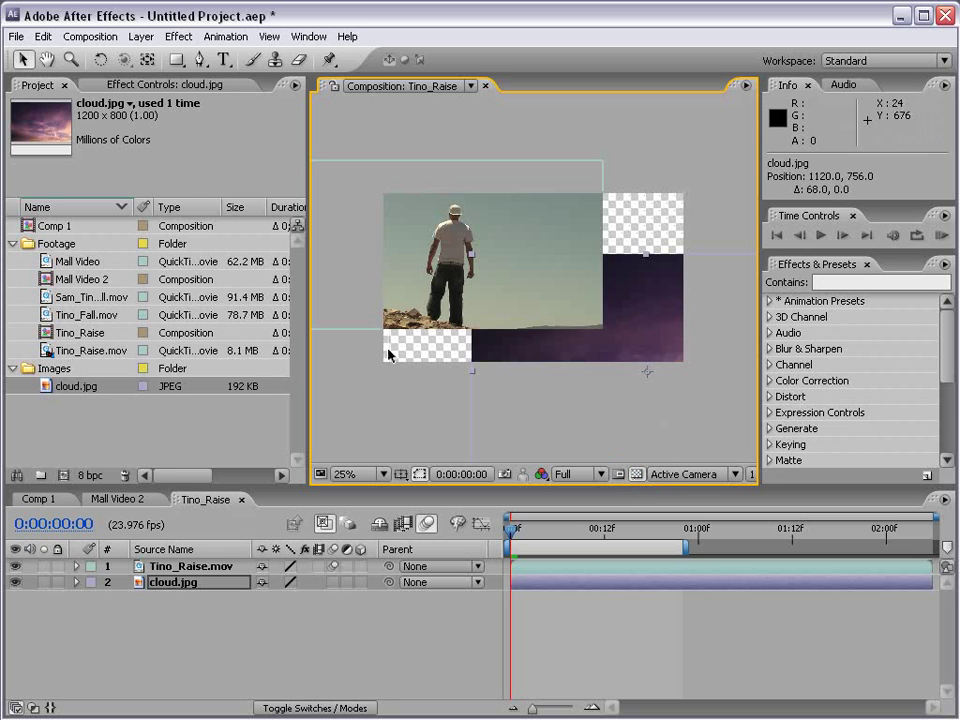
left_click(635, 475)
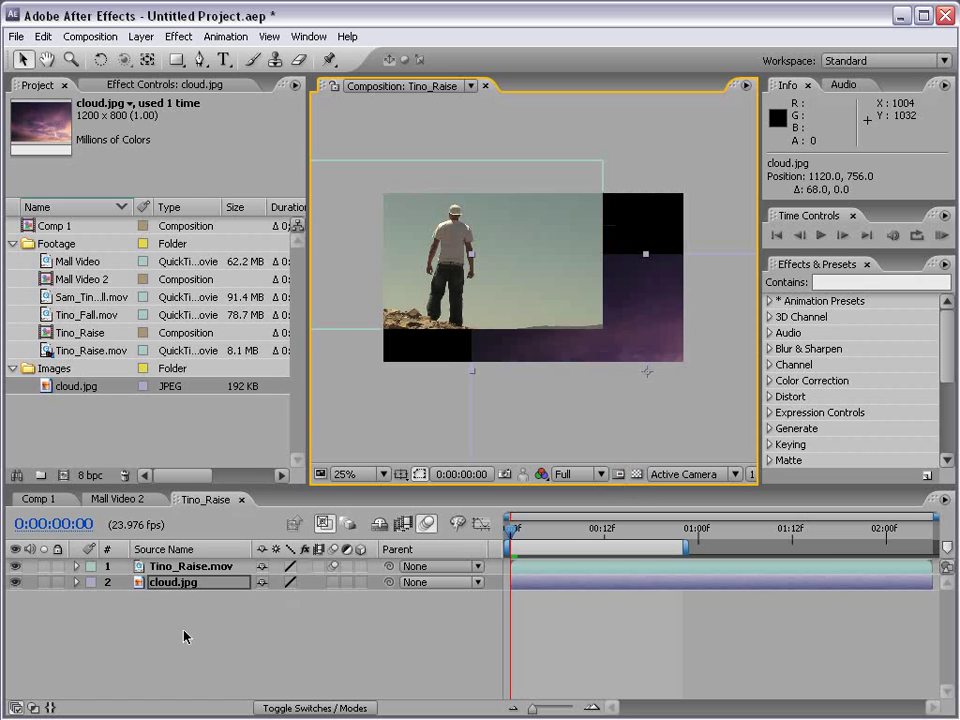
left_click(15, 567)
left_click(15, 567)
left_click(15, 582)
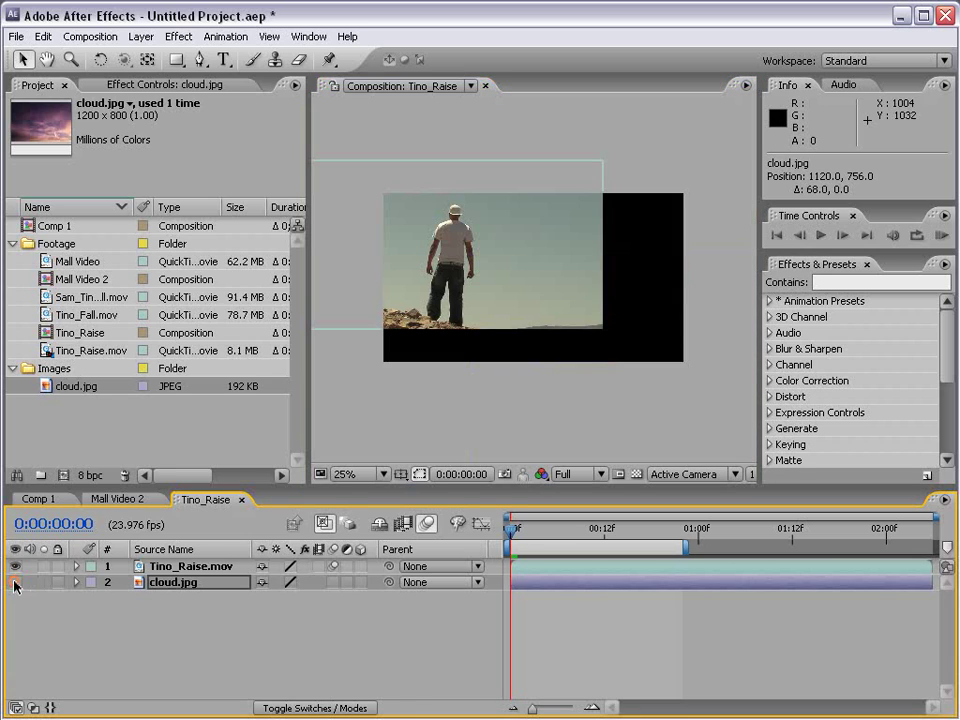
left_click(15, 582)
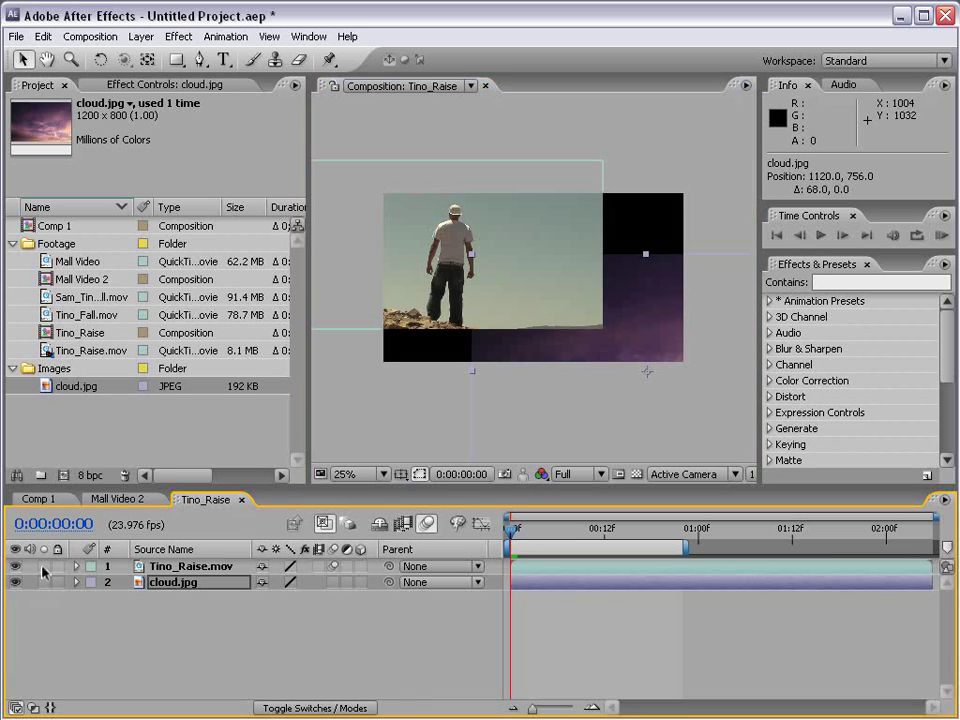
Solo the Tino_Raise.mov layer and switch the solo off again
left_click(87, 567)
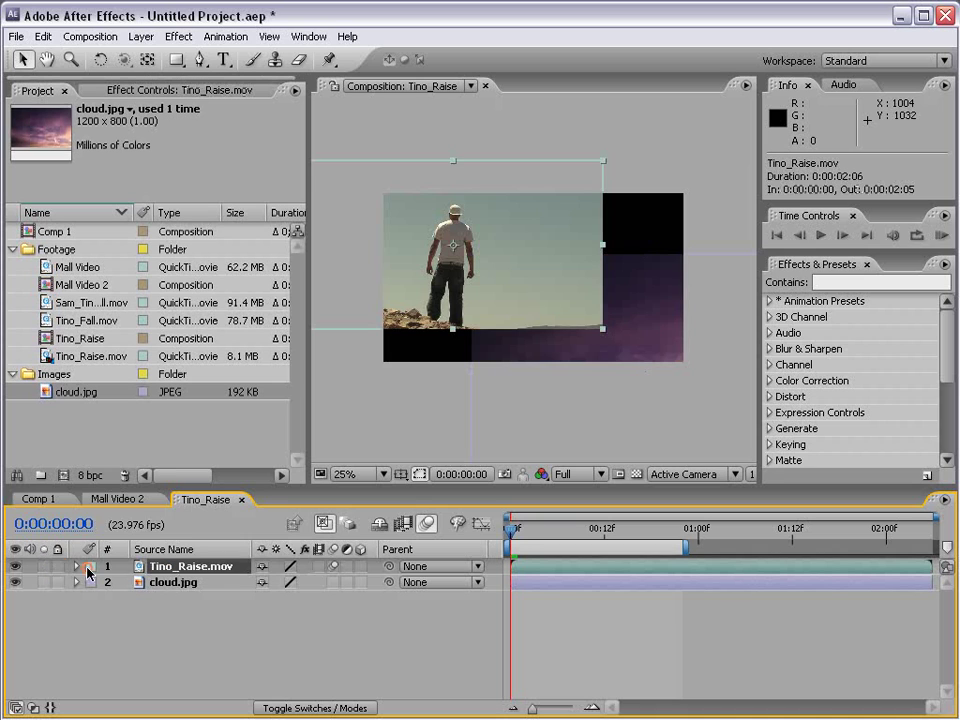
left_click(44, 567)
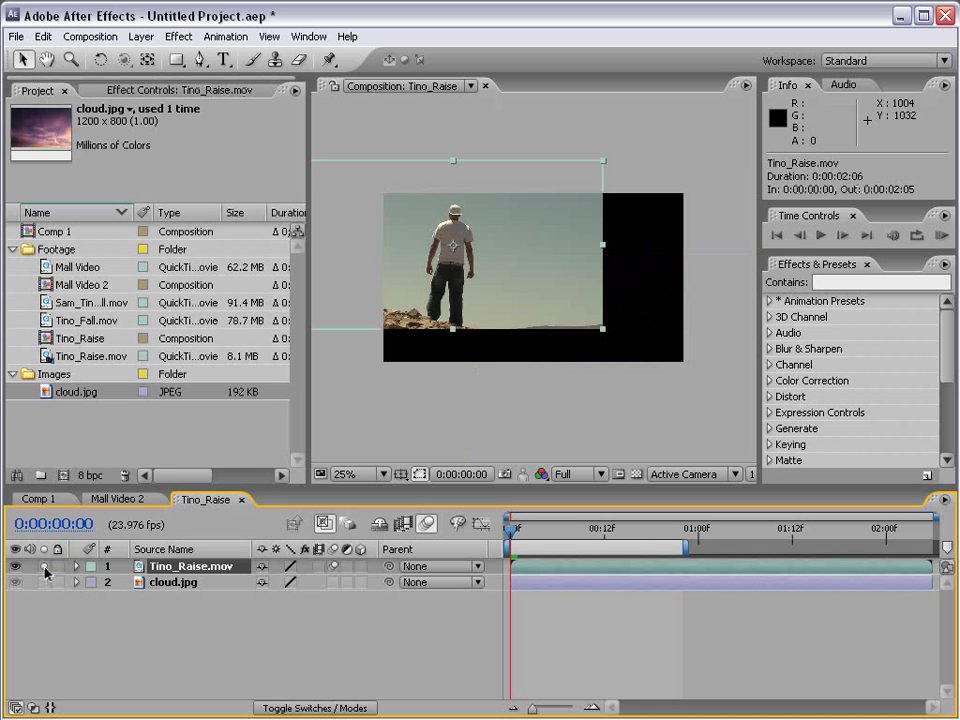
left_click(44, 567)
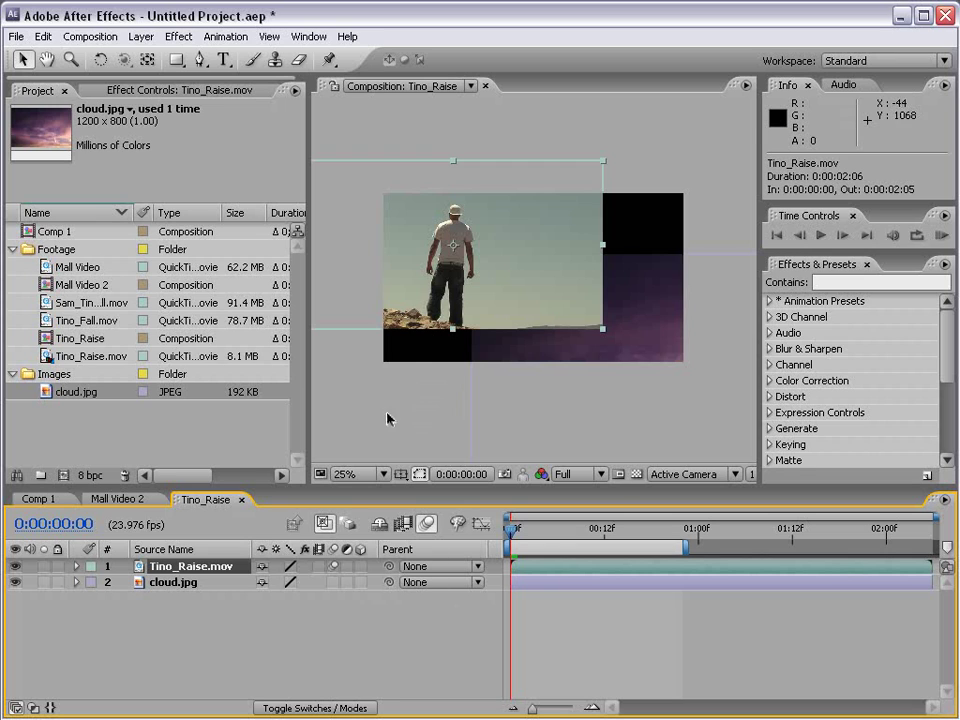
Restack cloud.jpg above Tino_Raise.mov and reposition cloud.jpg to about 652, -80 across the upper frame and Tino_Raise.mov to about 636, 540 below
left_click_drag(173, 586, 172, 566)
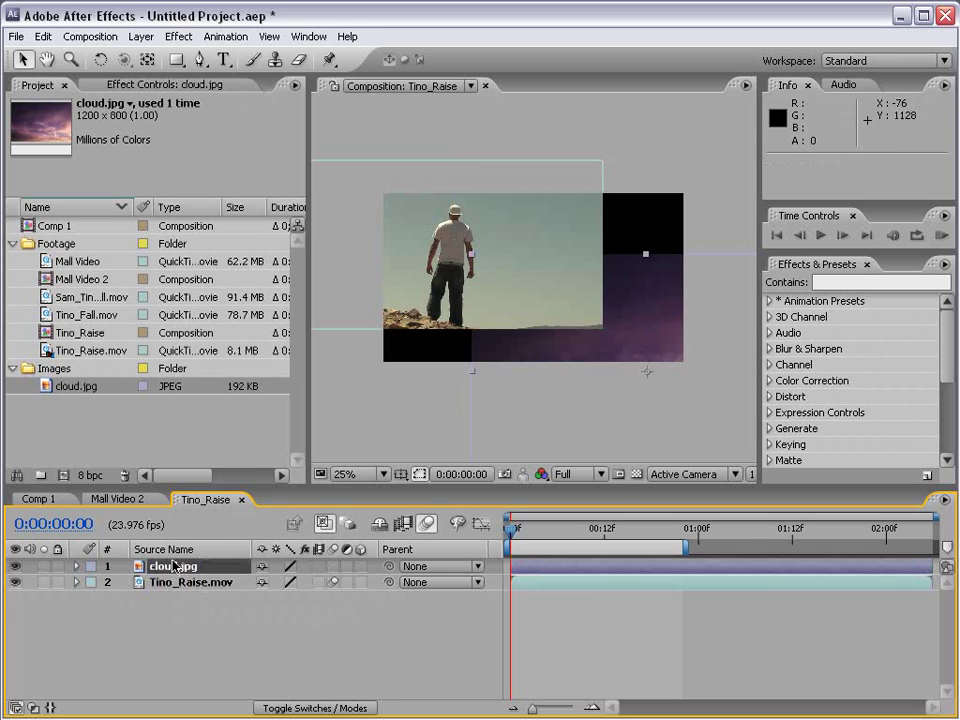
left_click_drag(535, 340, 555, 150)
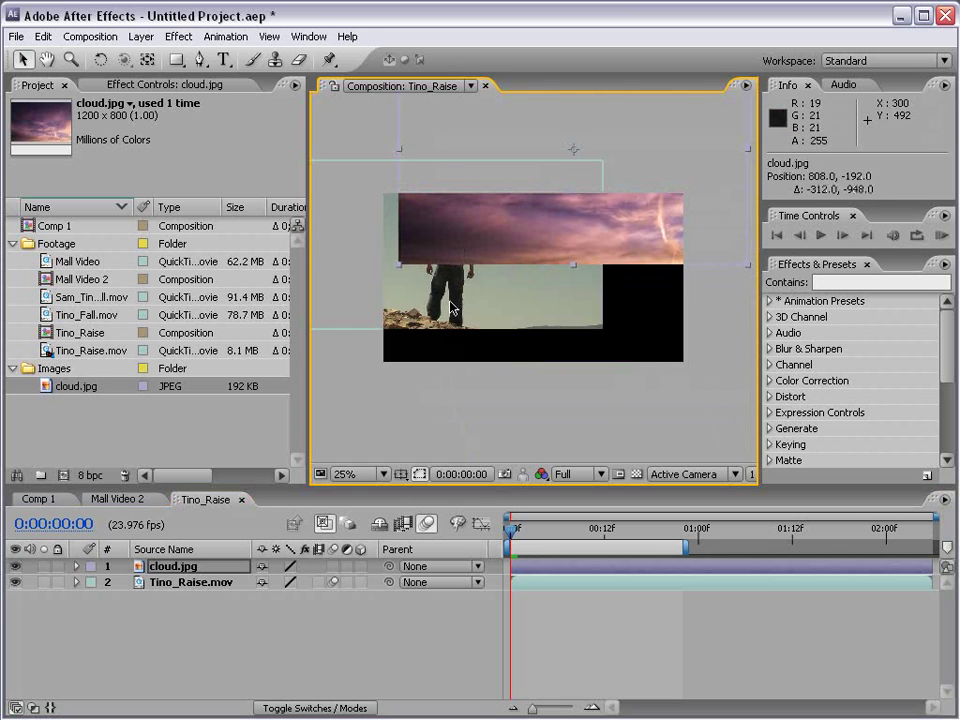
left_click_drag(480, 296, 574, 381)
left_click_drag(681, 208, 643, 229)
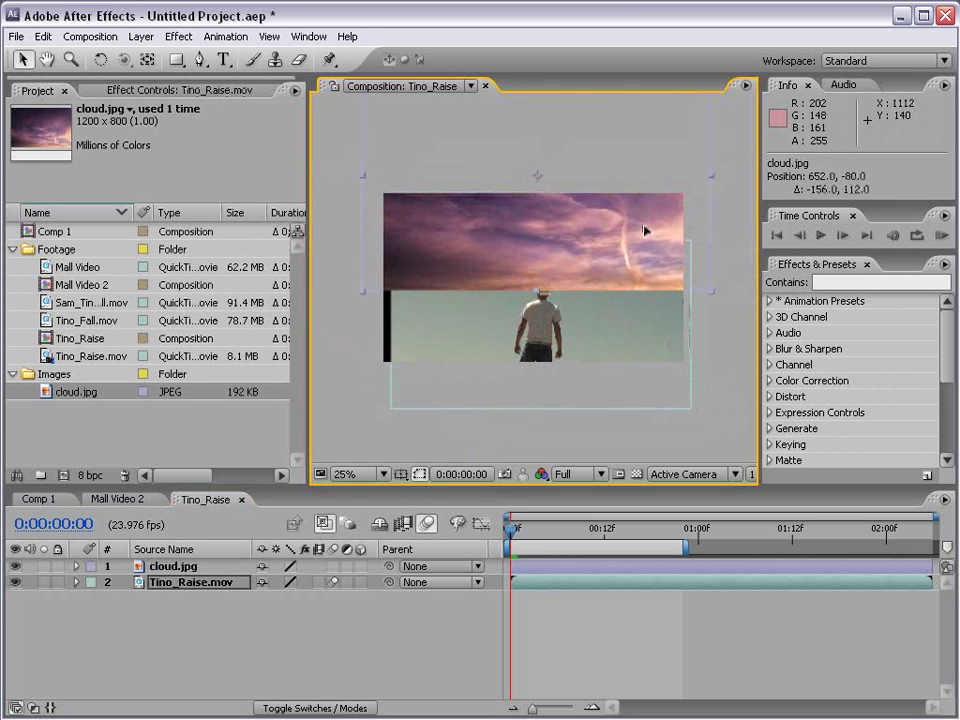
left_click_drag(593, 348, 585, 349)
key("period")
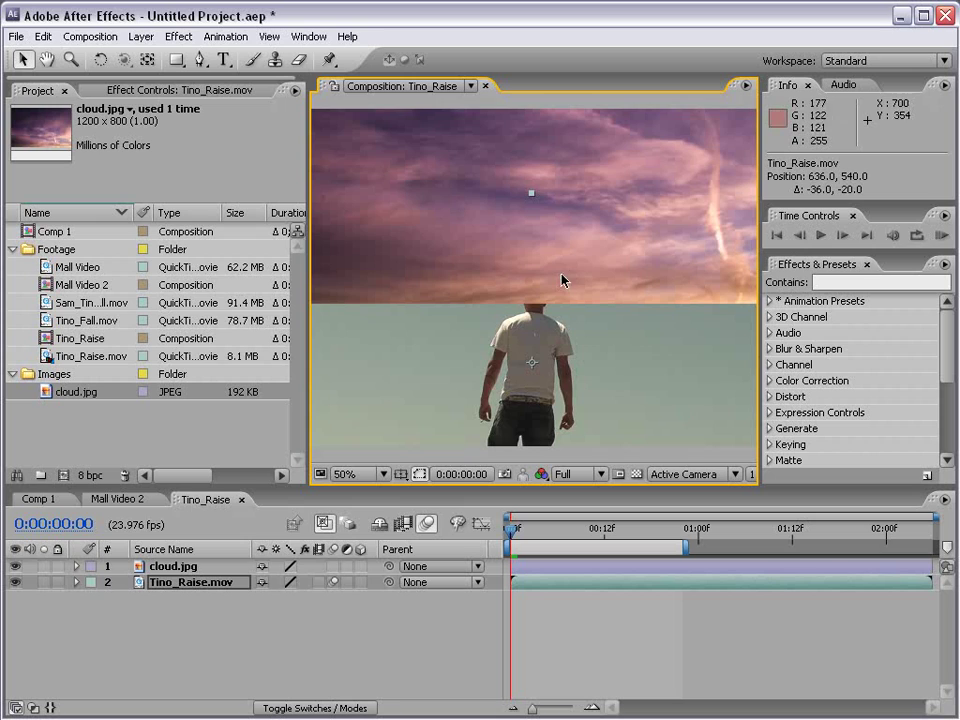
key("comma")
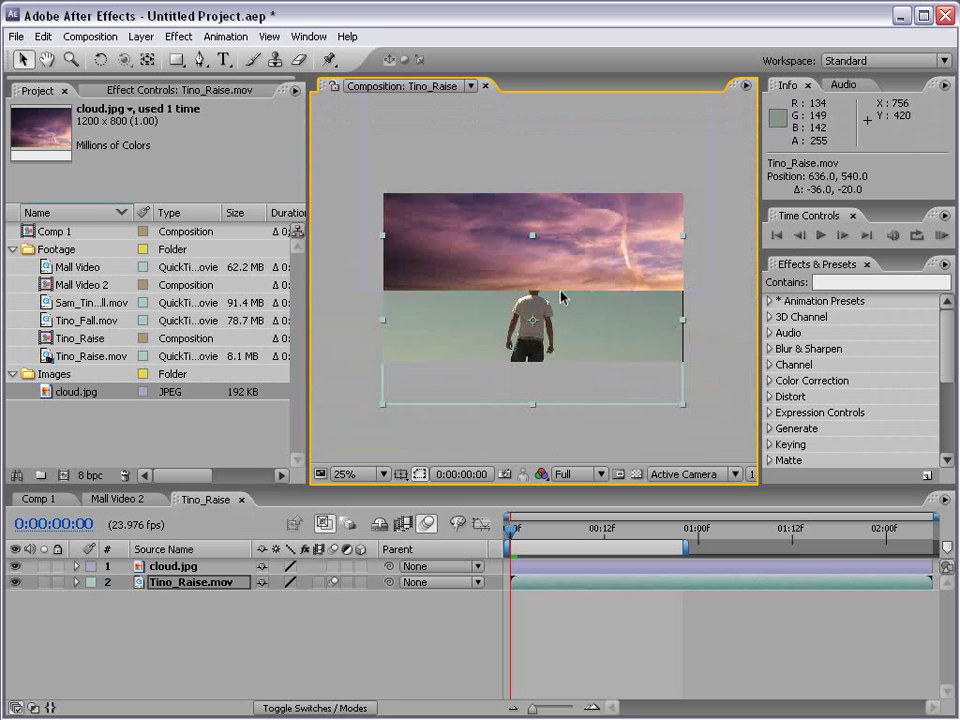
Parent the cloud.jpg layer to Tino_Raise.mov and move Tino_Raise.mov to about 744, 516 so both layers shift together
left_click(165, 655)
left_click_drag(391, 566, 190, 587)
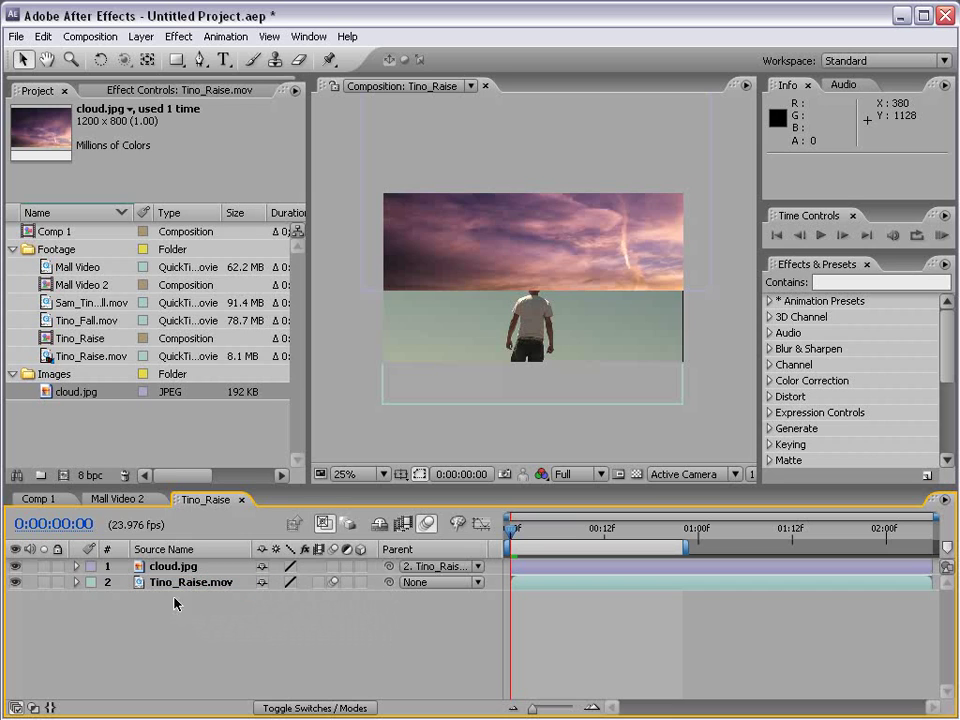
left_click(176, 584)
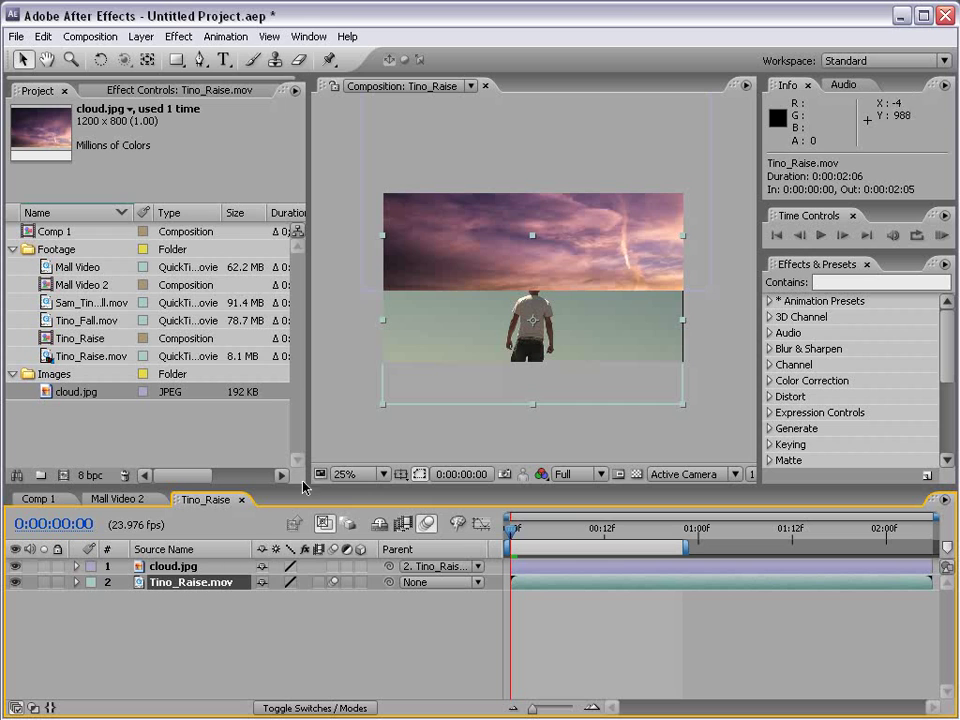
mouse_move(487, 362)
left_mouse_down()
mouse_move(525, 310)
mouse_move(470, 356)
mouse_move(497, 322)
mouse_move(477, 360)
left_mouse_up()
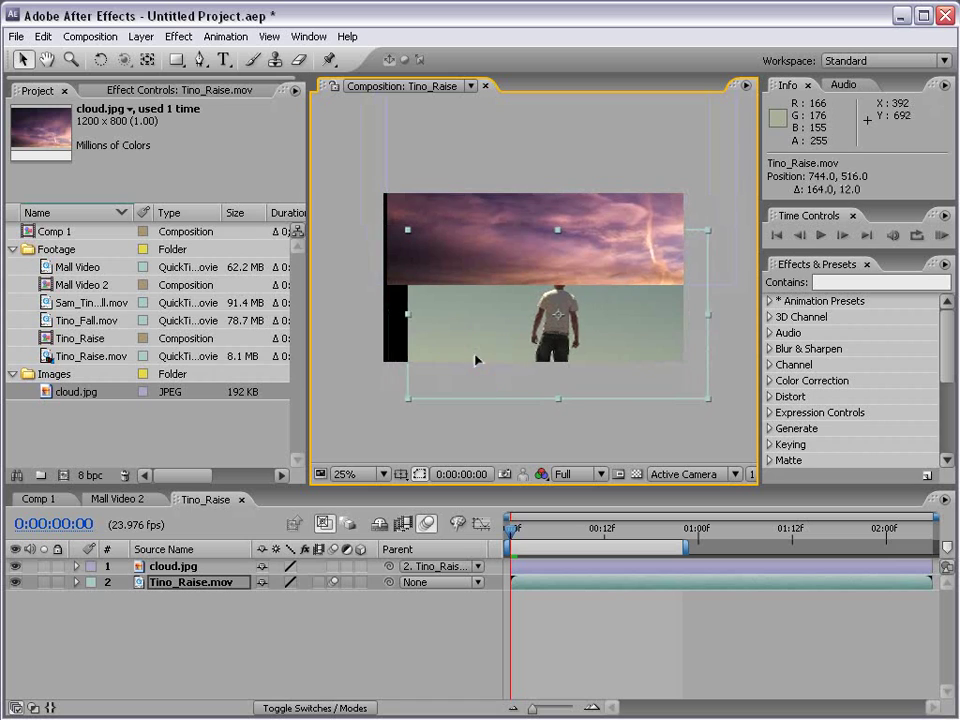
Remove the parent link from the cloud.jpg layer by setting its parent to None
left_click(390, 566)
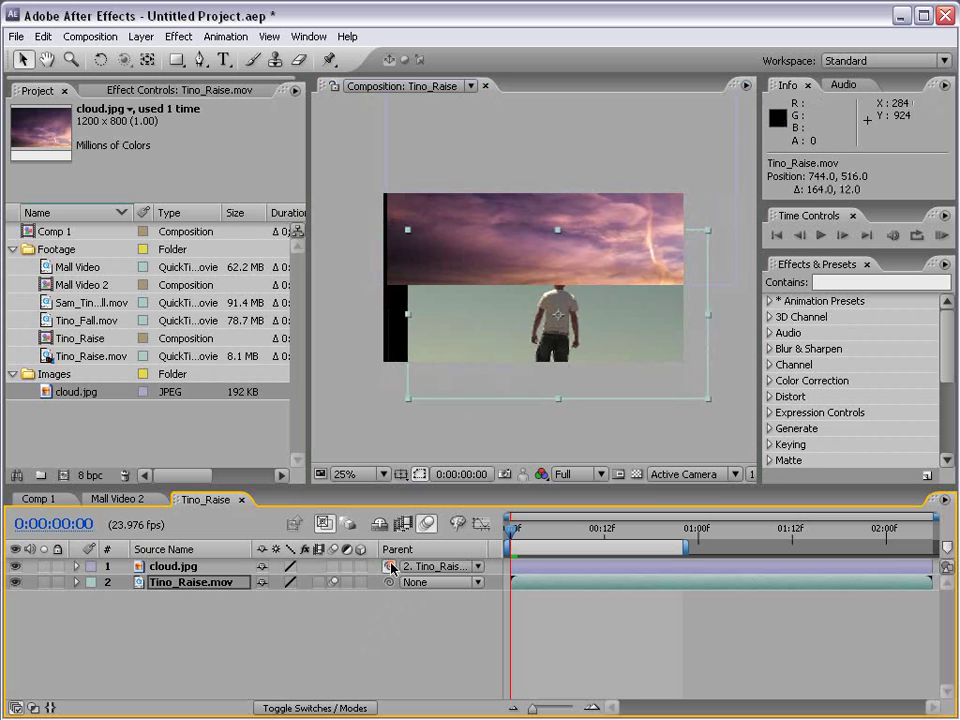
left_click_drag(390, 566, 203, 582)
left_click(418, 567)
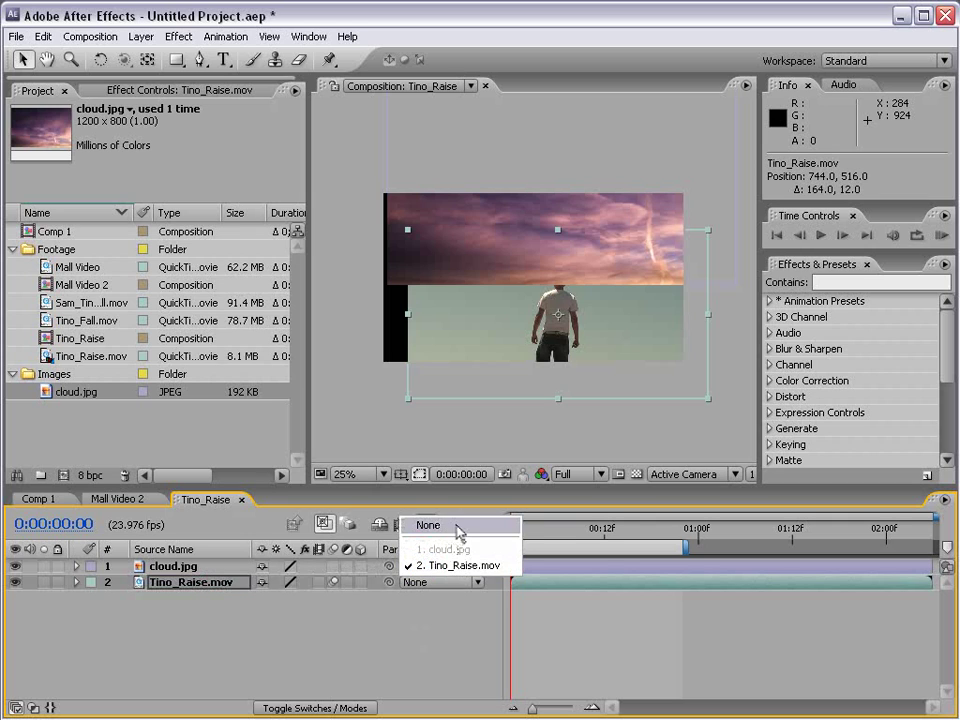
left_click(456, 526)
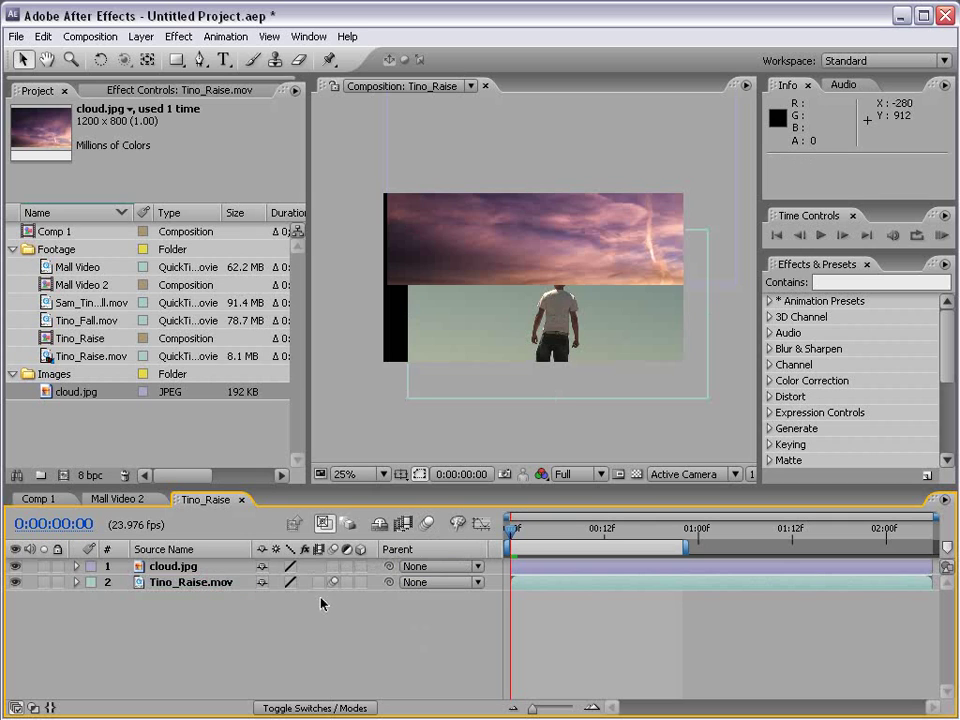
Add a new adjustment layer above cloud.jpg and Tino_Raise.mov in the Tino_Raise composition
left_click(171, 570)
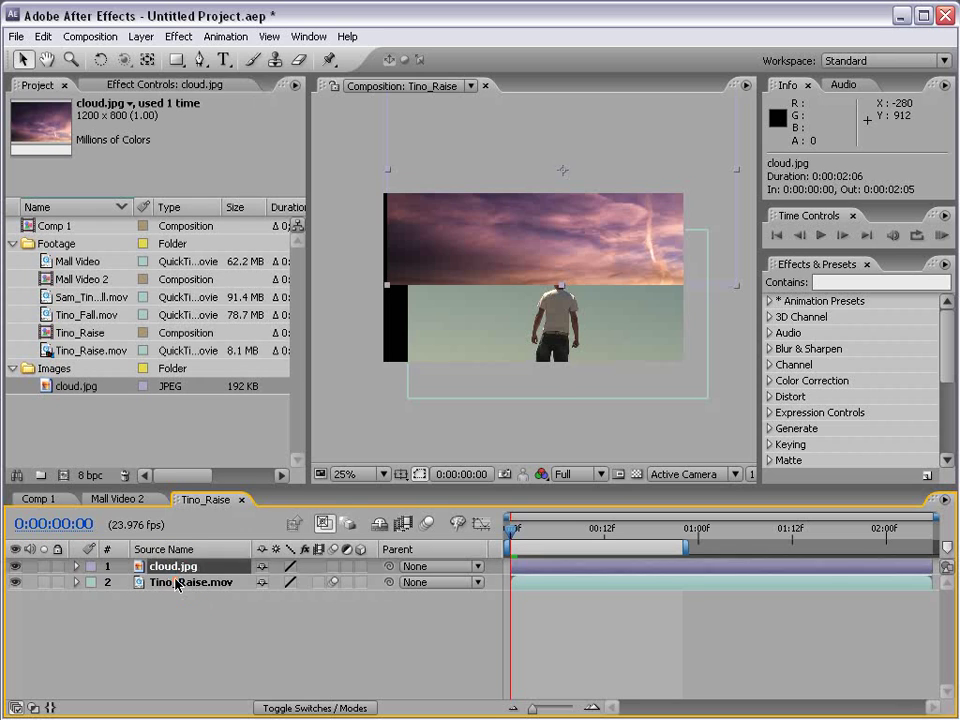
left_click(175, 582)
left_click(538, 613)
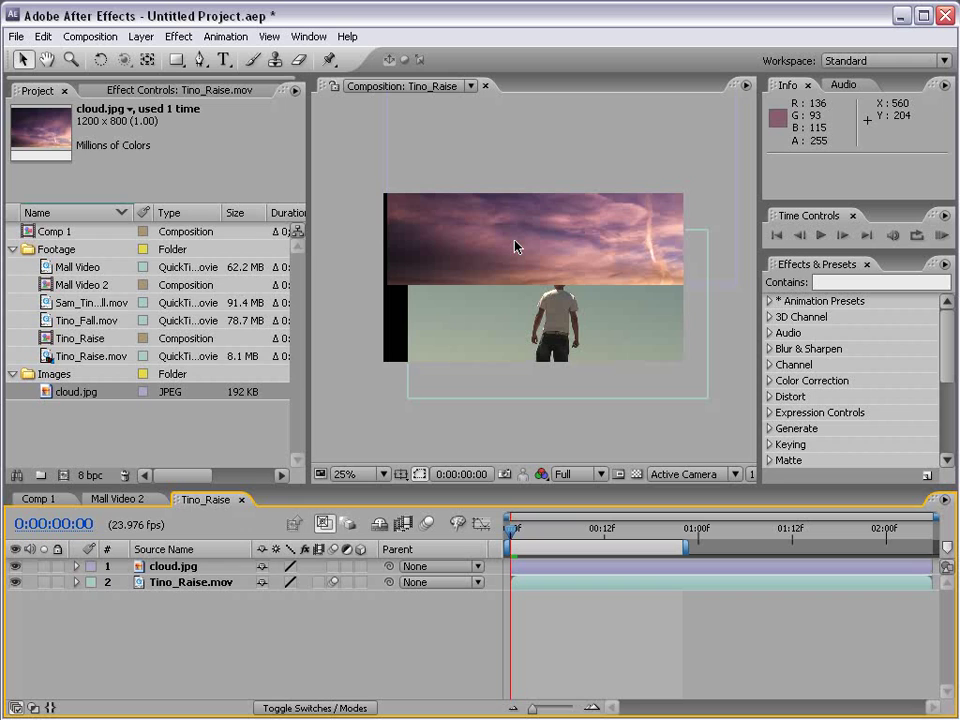
left_click(137, 37)
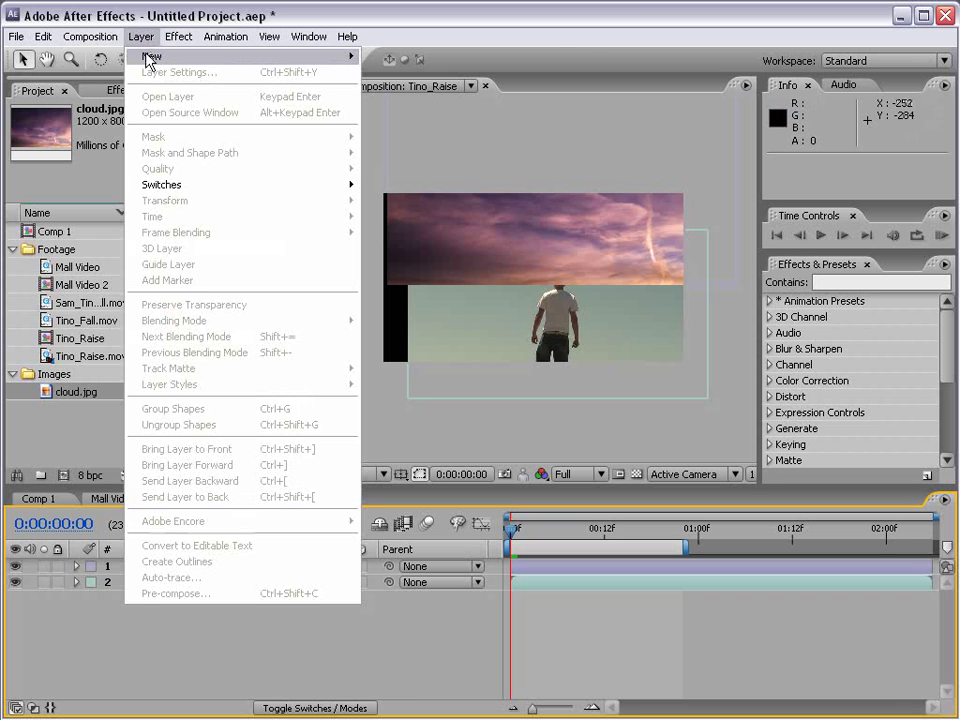
mouse_move(160, 56)
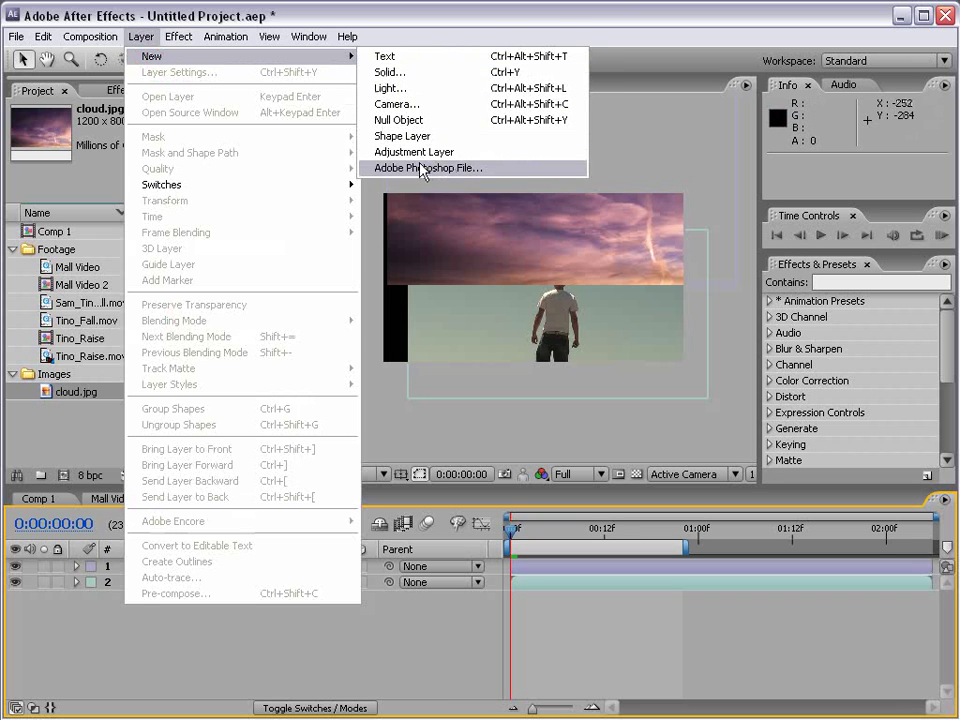
left_click(467, 158)
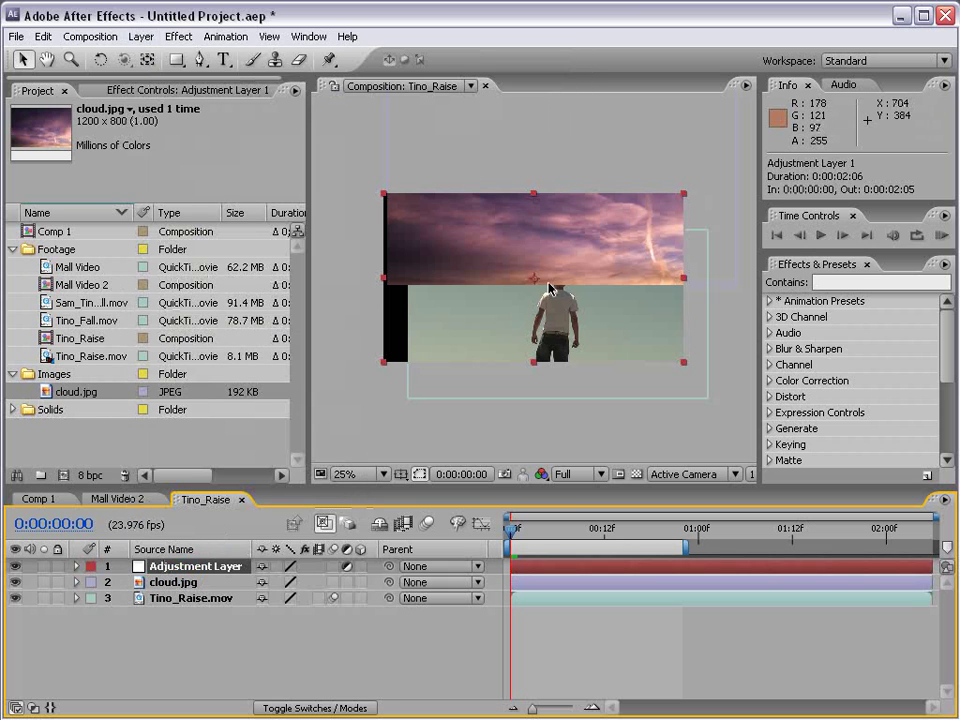
Apply the Fast Blur effect to the adjustment layer with a Blurriness of 95.0, blurring both layers beneath it
left_click(178, 36)
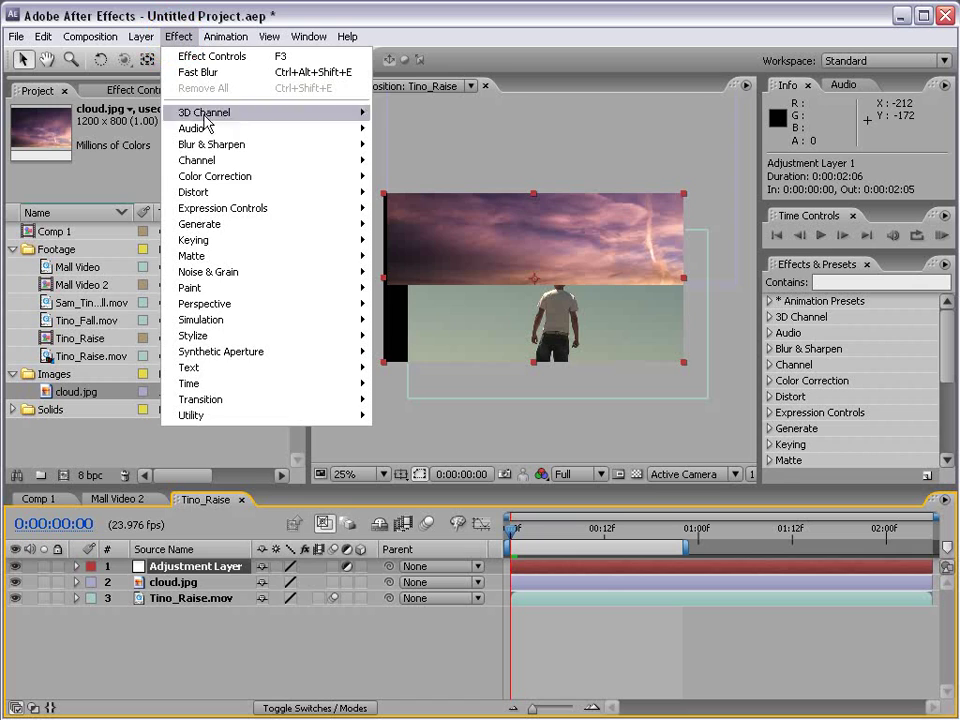
mouse_move(212, 144)
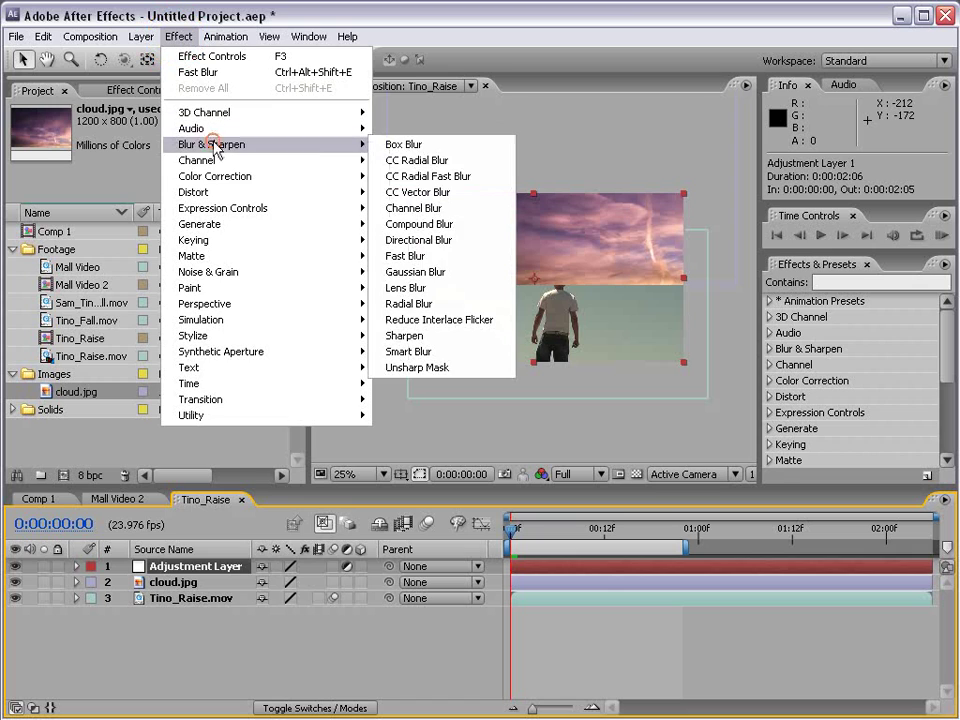
left_click(420, 255)
left_click_drag(148, 166, 243, 166)
left_click(188, 570)
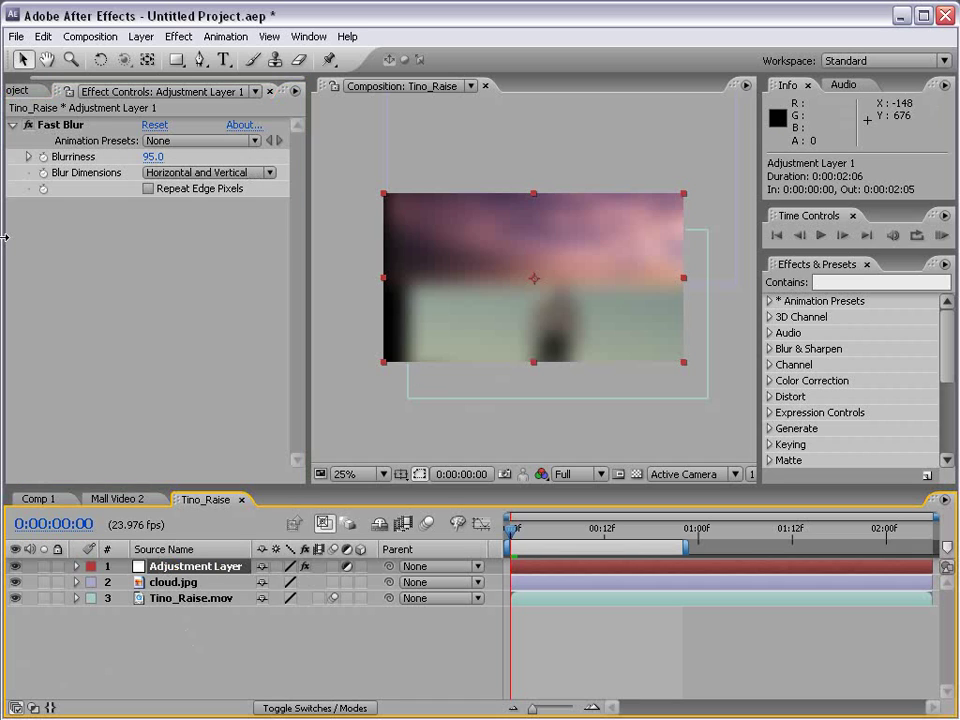
Disable Fast Blur on the adjustment layer and apply the Curves effect with an S-shaped RGB curve for more contrast
left_click(28, 127)
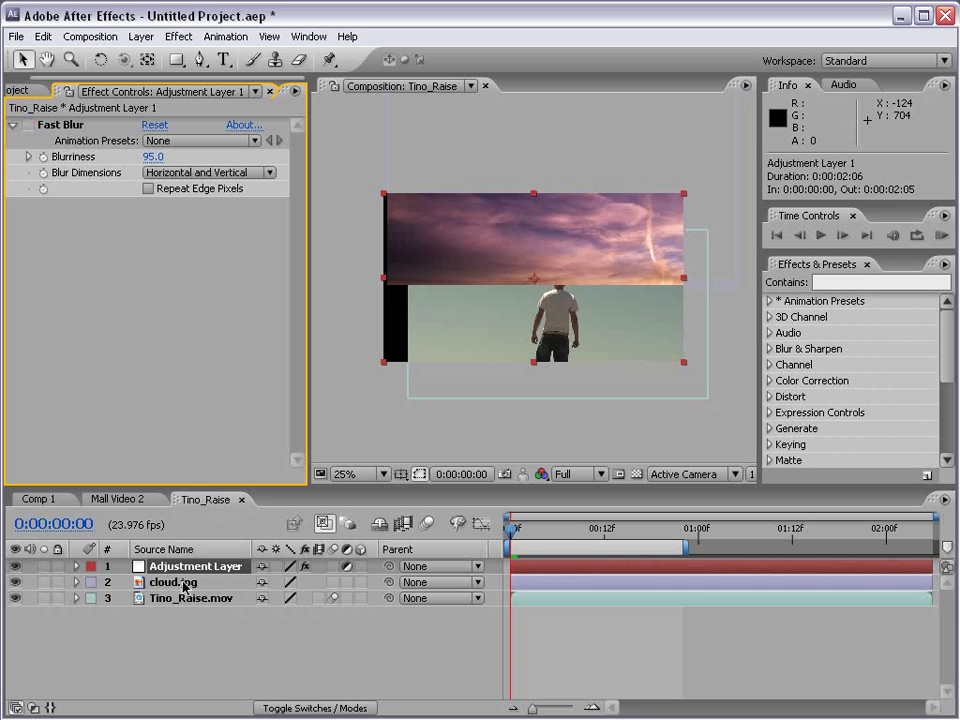
left_click(178, 36)
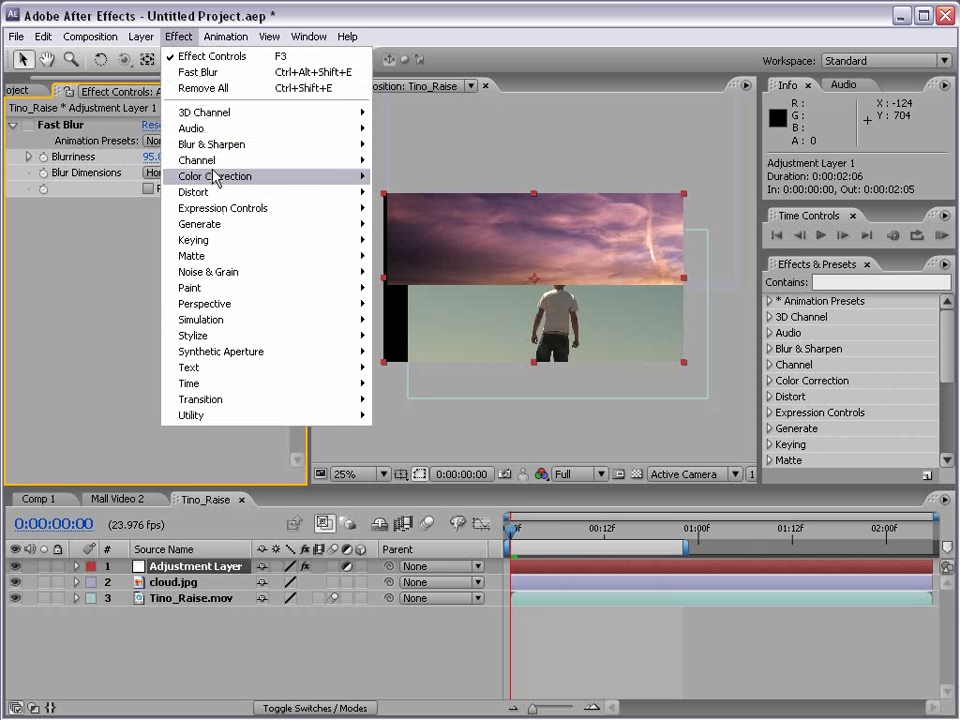
mouse_move(213, 177)
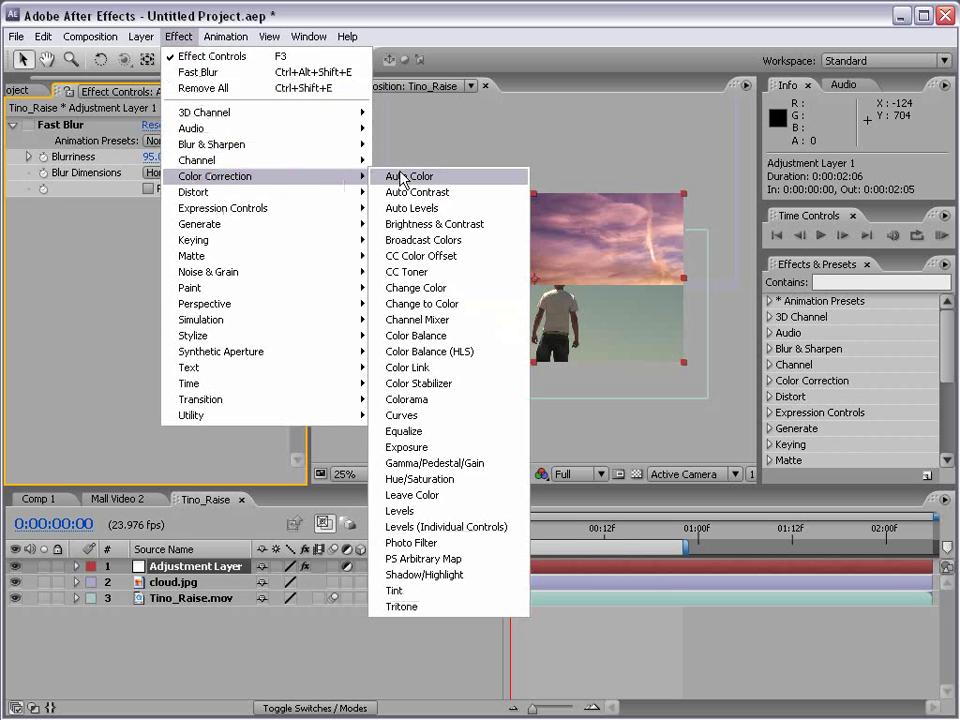
left_click(429, 415)
left_click_drag(122, 358, 123, 384)
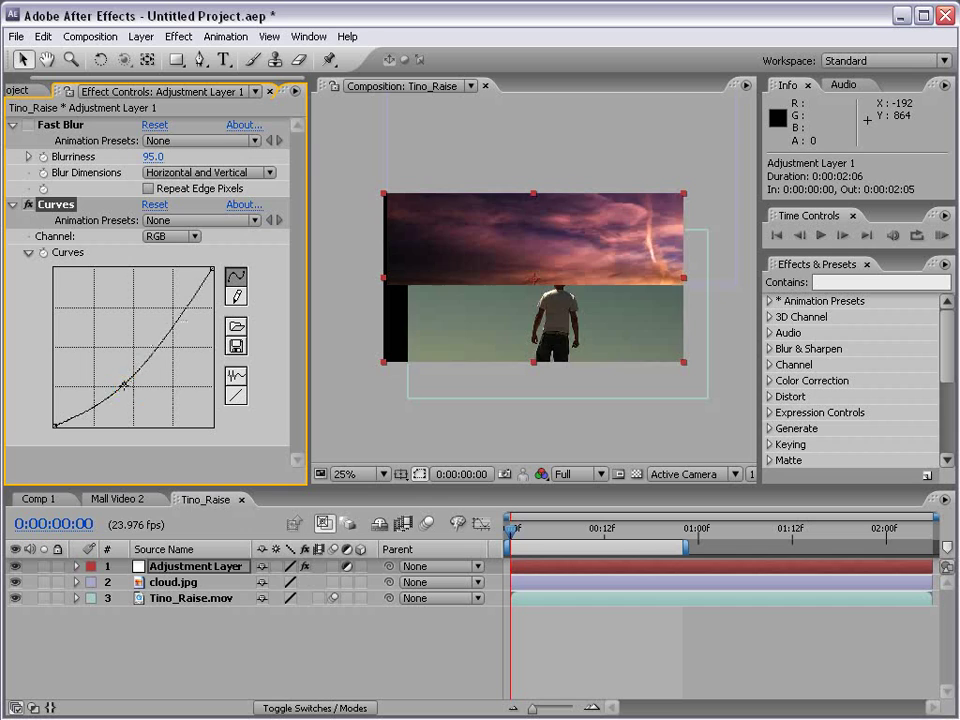
left_click_drag(168, 325, 162, 313)
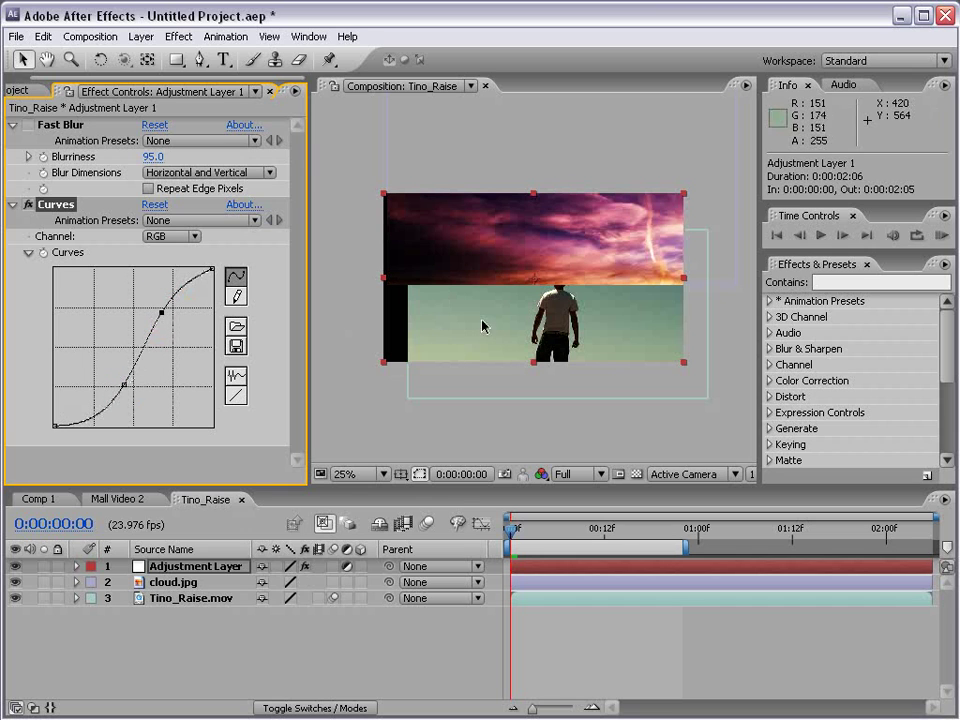
key("period")
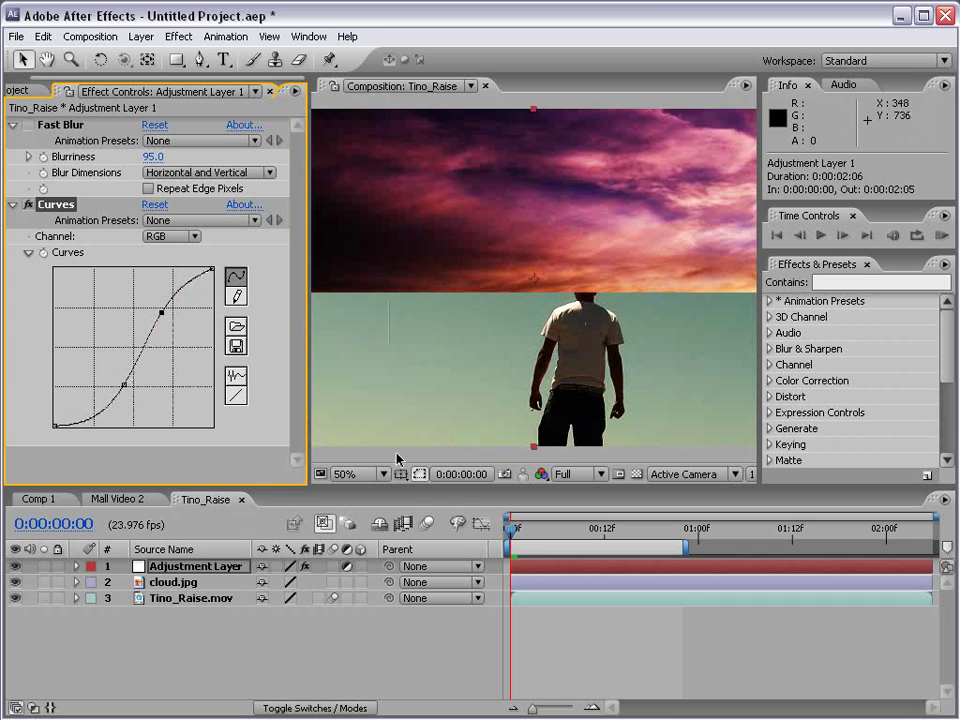
key("comma")
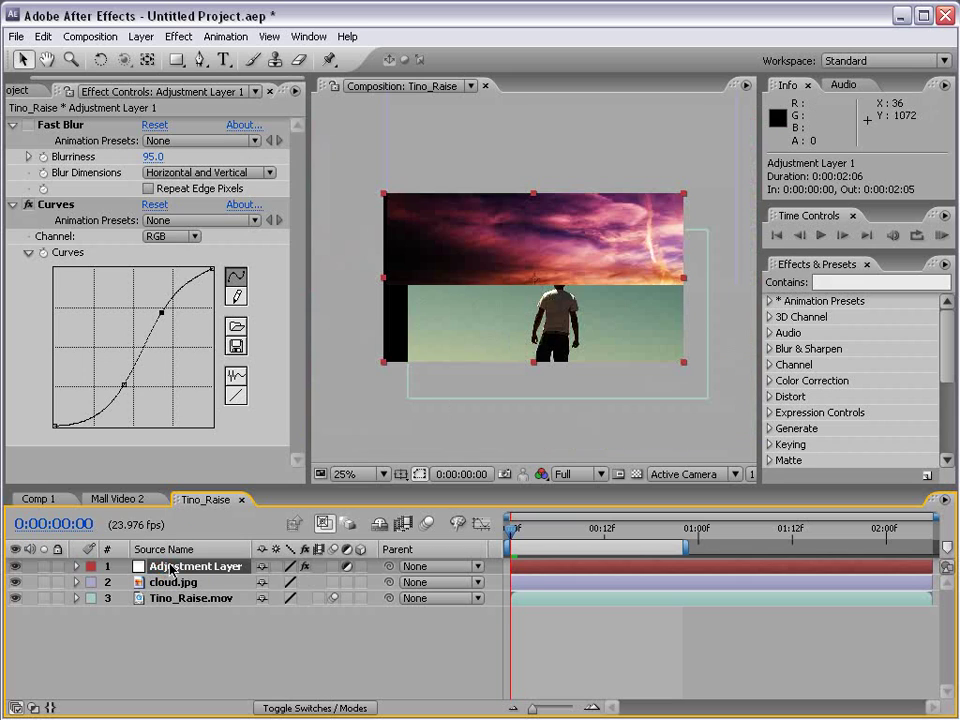
Try an opacity of 54% on the adjustment layer and undo the change
key("t")
left_click_drag(268, 582, 234, 587)
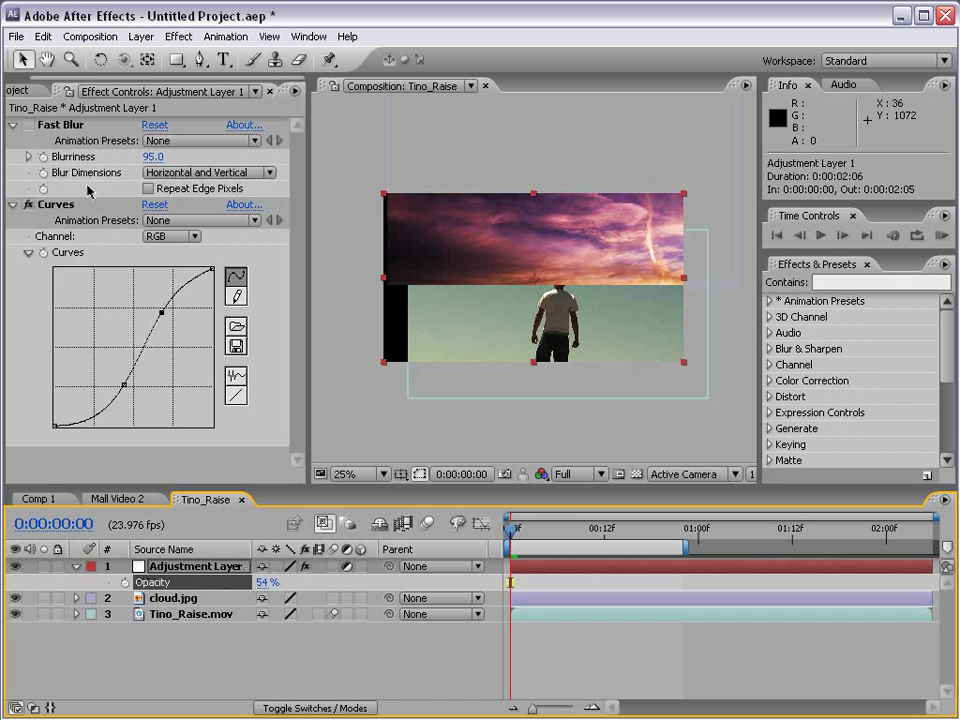
key("ctrl+z")
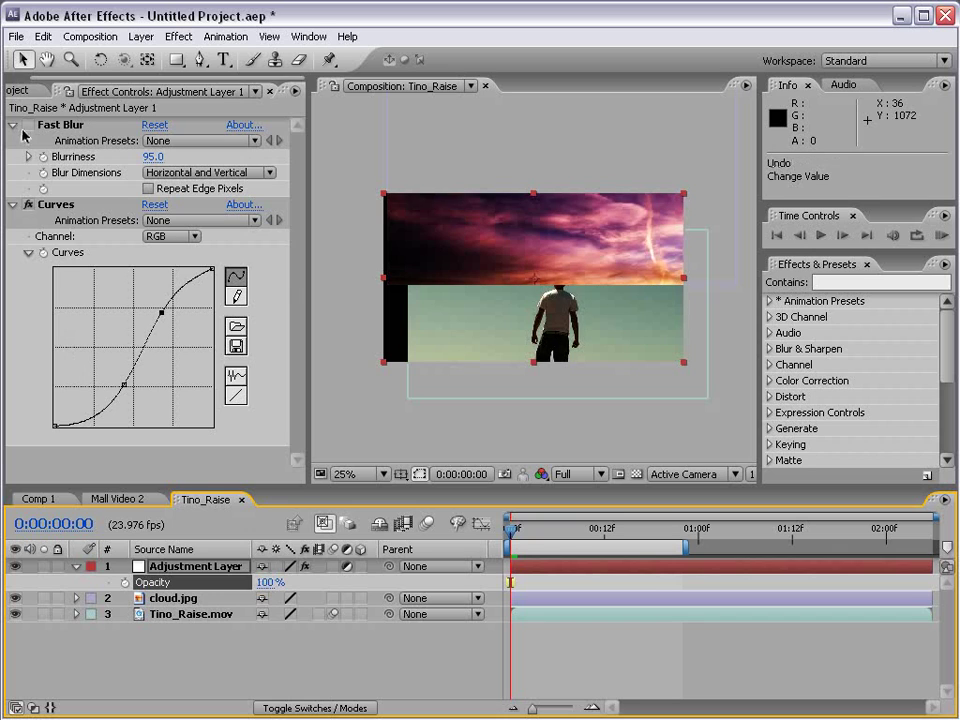
Re-enable Fast Blur and move the adjustment layer between cloud.jpg and Tino_Raise.mov, so its effects apply only to Tino_Raise.mov
left_click(28, 128)
left_click(184, 571)
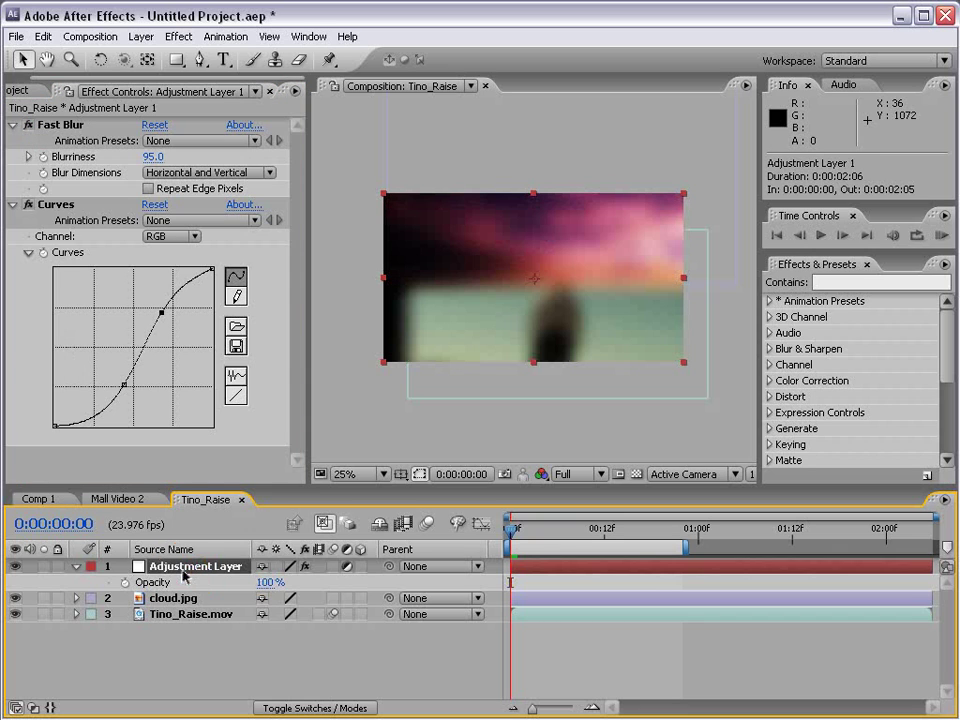
left_click_drag(170, 570, 172, 625)
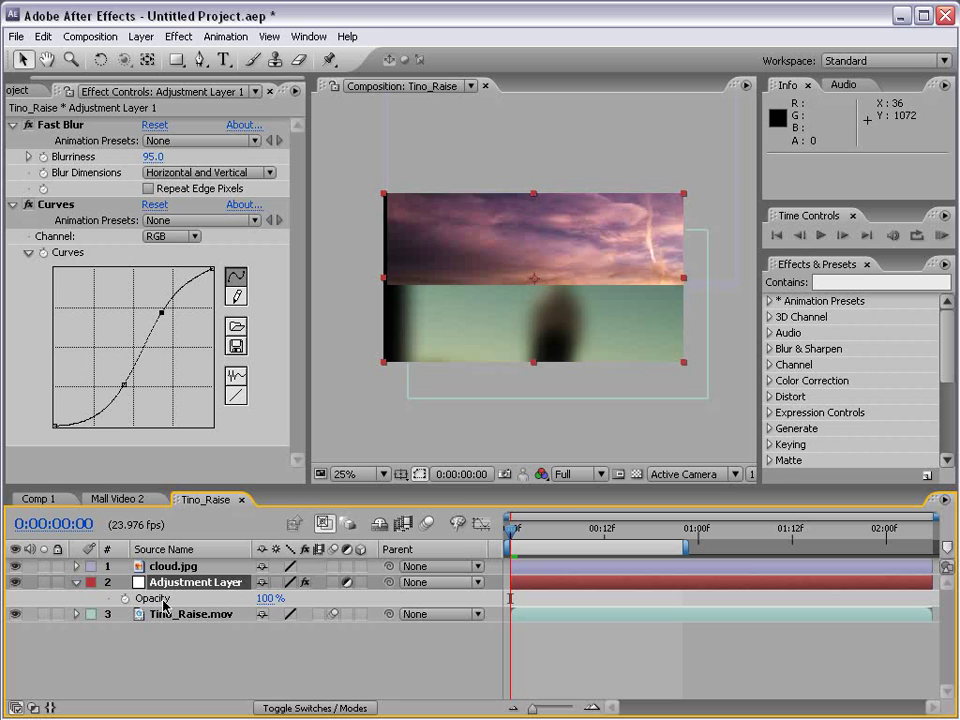
left_click(172, 614)
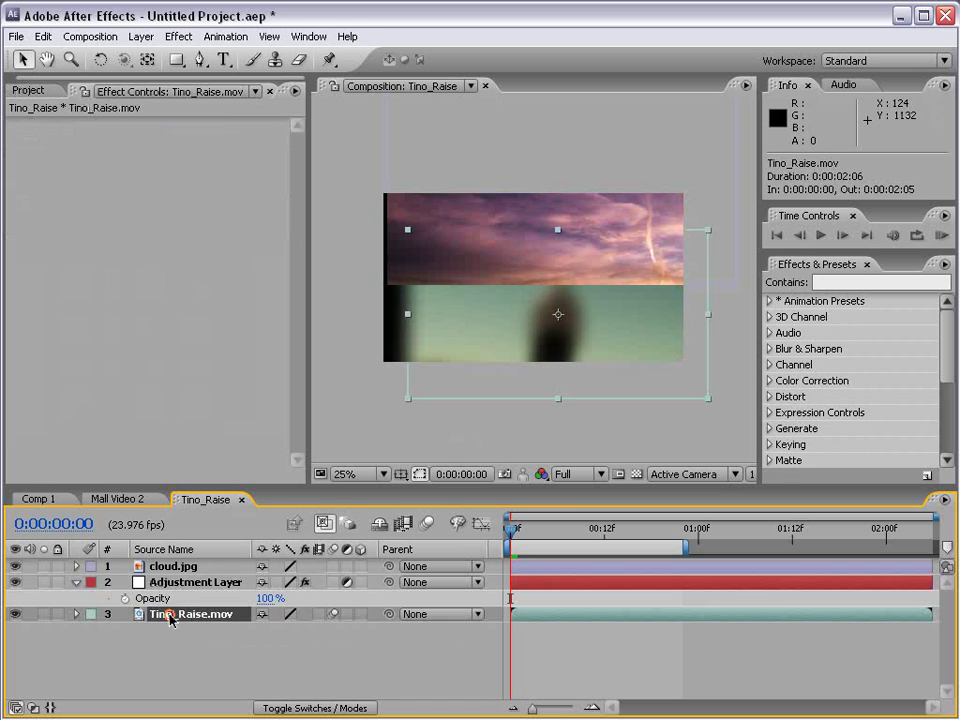
left_click(176, 568)
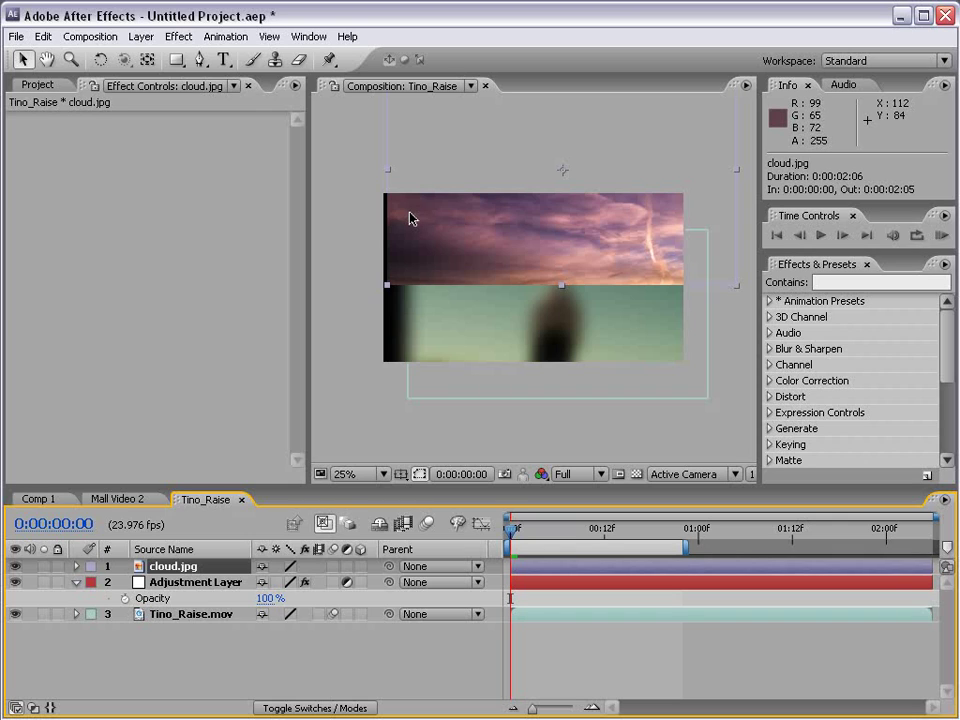
Delete the adjustment layer from the Tino_Raise composition
left_click(158, 587)
key("Delete")
left_click(340, 440)
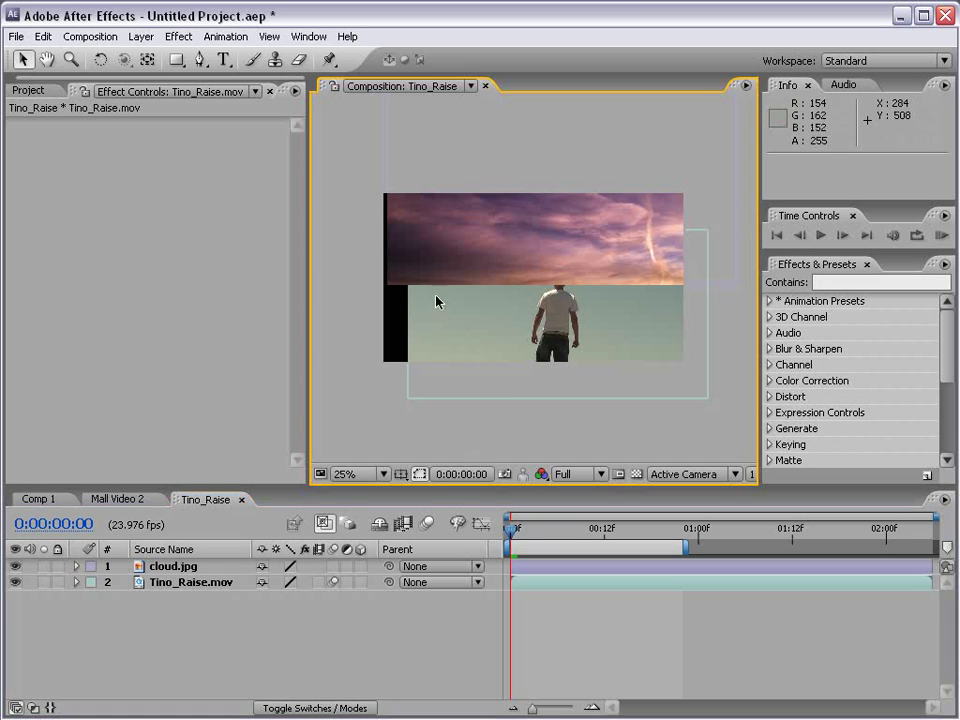
Create a new dark red solid layer of 1280 x 720 pixels in the Tino_Raise composition
left_click(141, 37)
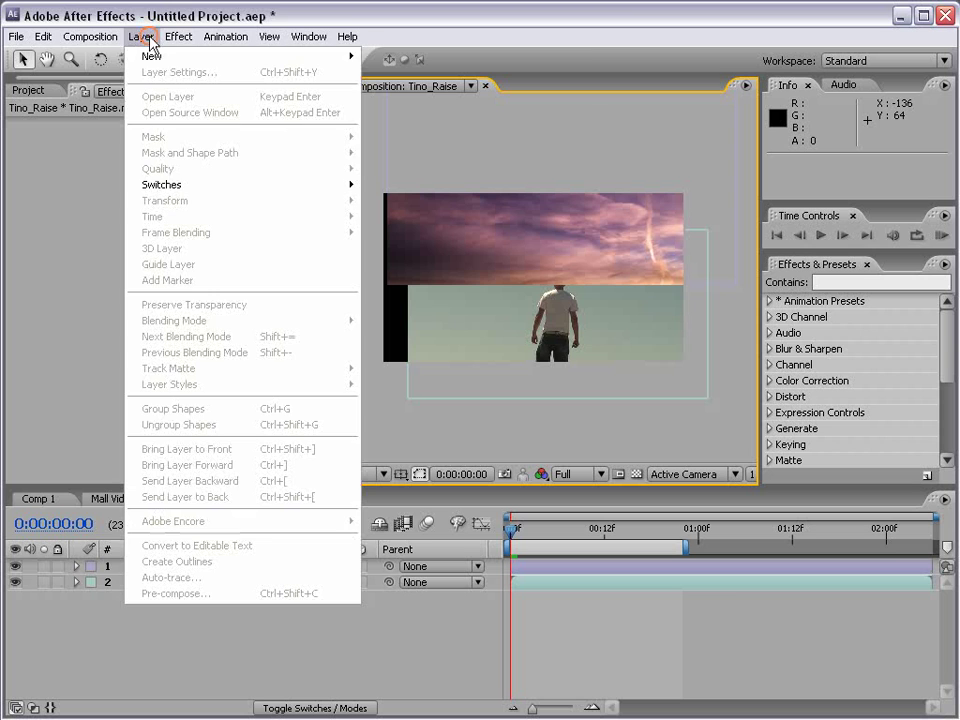
mouse_move(152, 56)
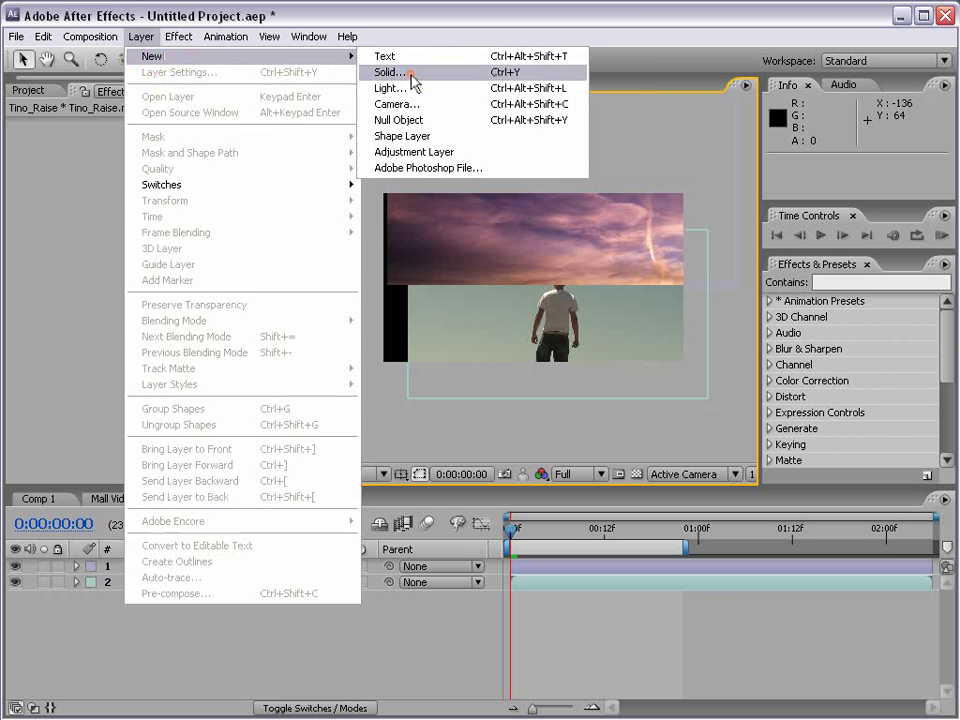
left_click(412, 76)
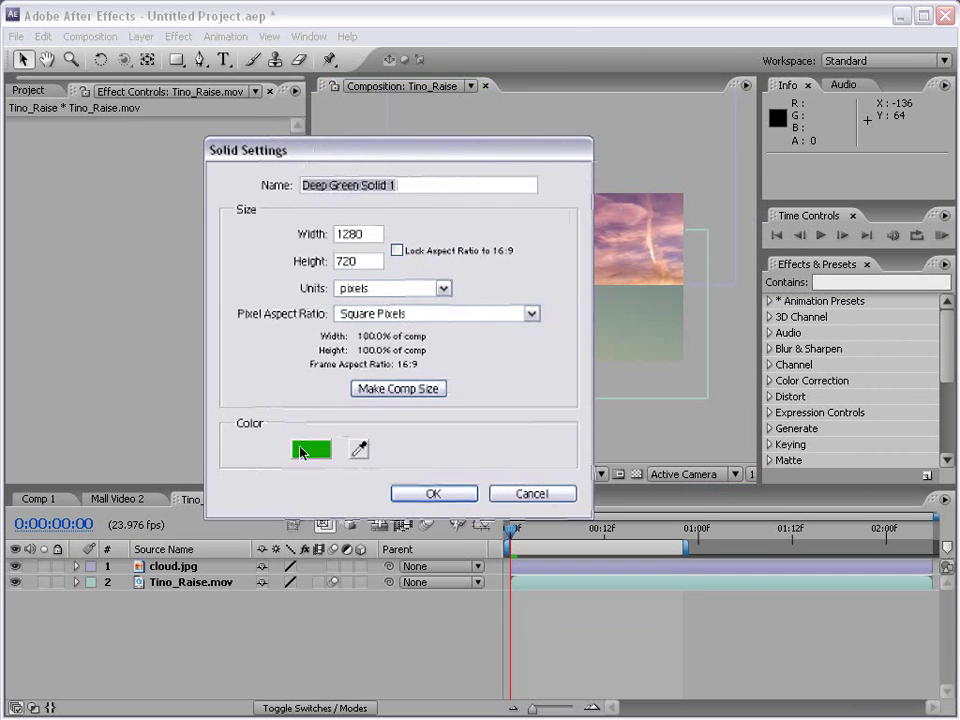
left_click(303, 452)
left_click(459, 459)
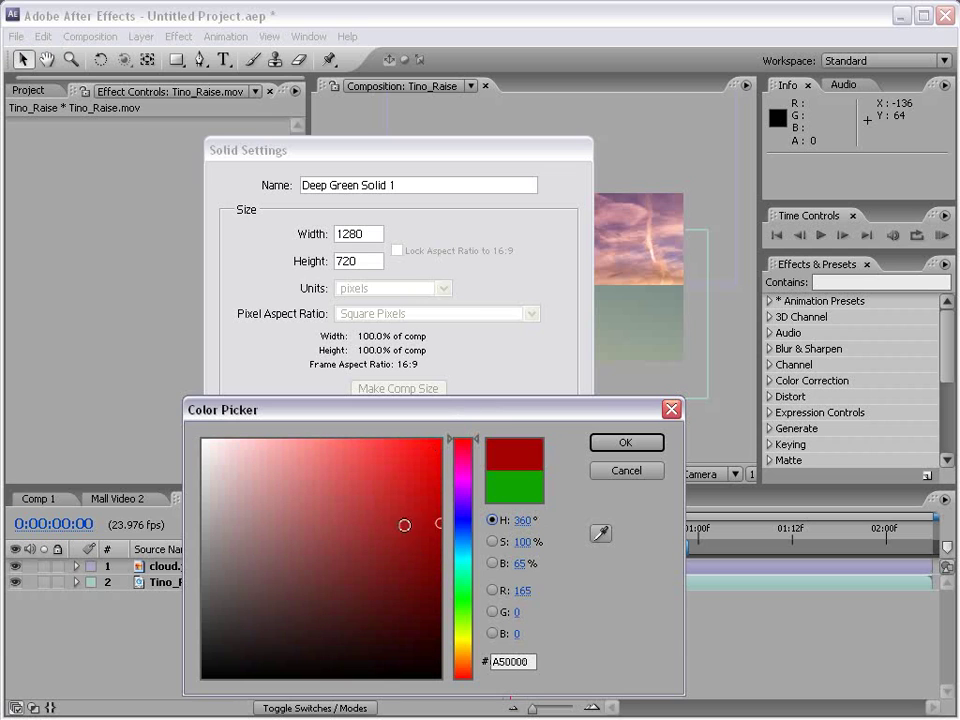
left_click(440, 535)
left_click(622, 443)
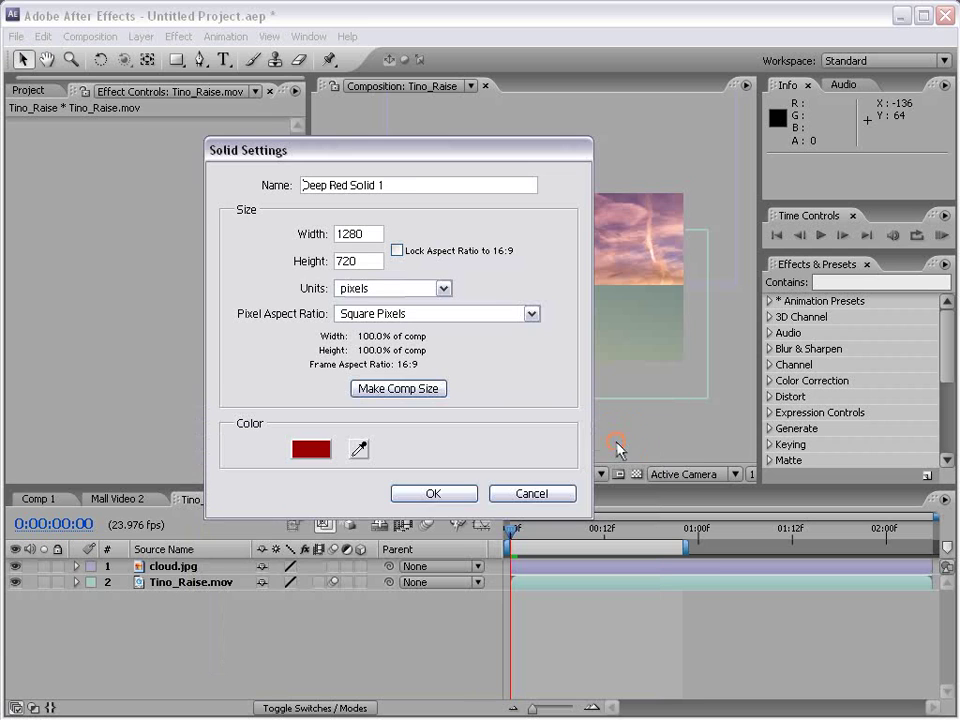
left_click(410, 500)
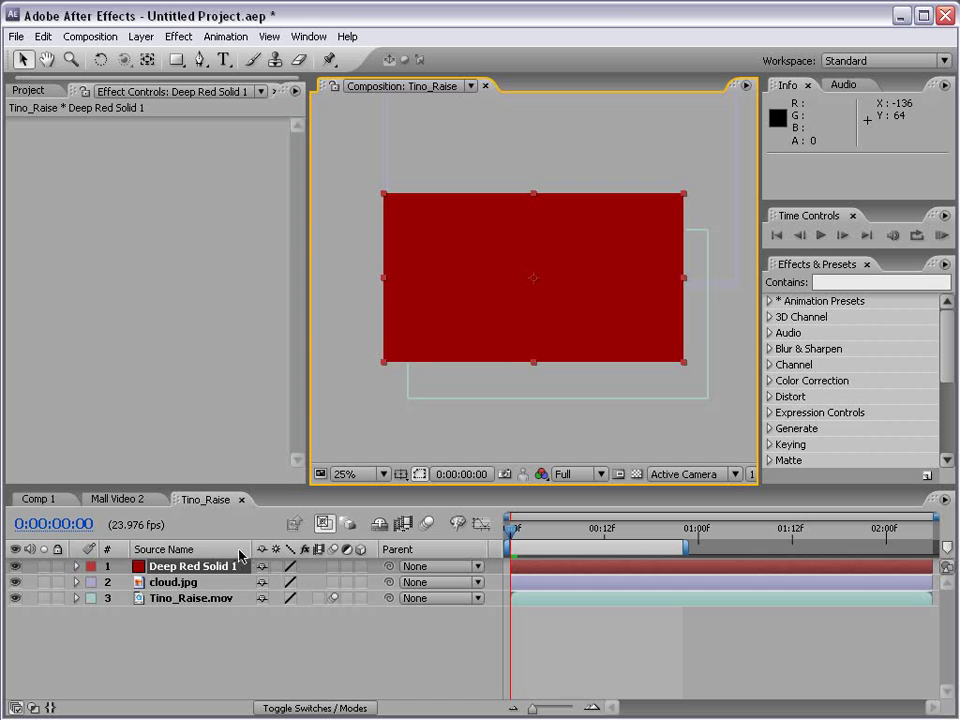
Place the red solid beneath all other layers and move Tino_Raise.mov down and cloud.jpg up to about 772, -416 to expose it
left_click_drag(190, 570, 195, 624)
mouse_move(446, 233)
left_mouse_down()
mouse_move(497, 214)
mouse_move(448, 246)
left_mouse_up()
left_click(160, 586)
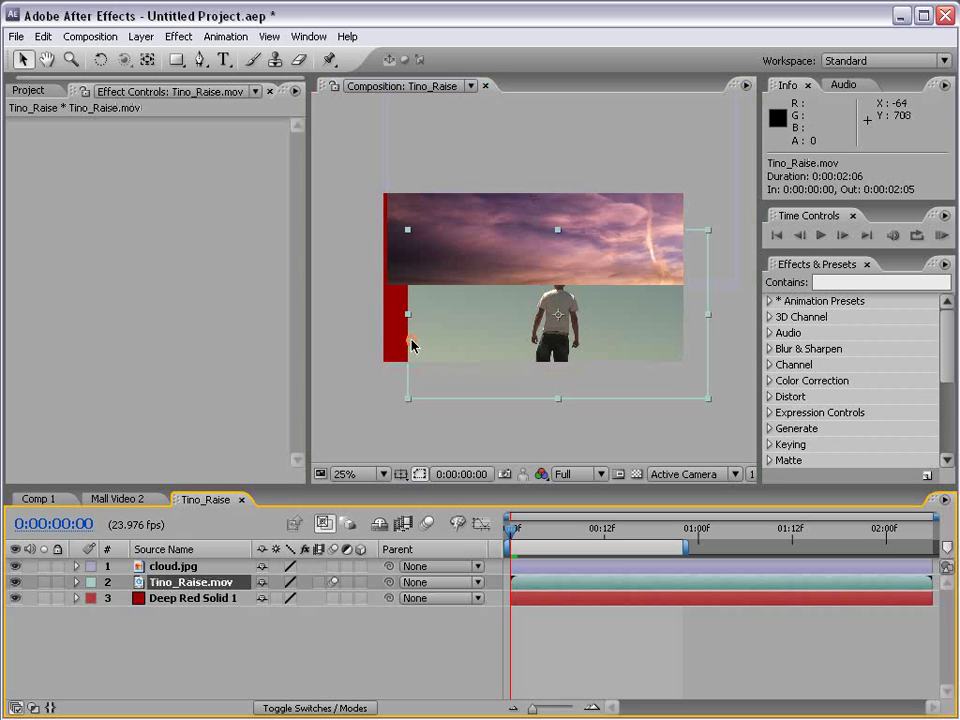
left_click_drag(495, 330, 645, 395)
left_click_drag(527, 236, 530, 158)
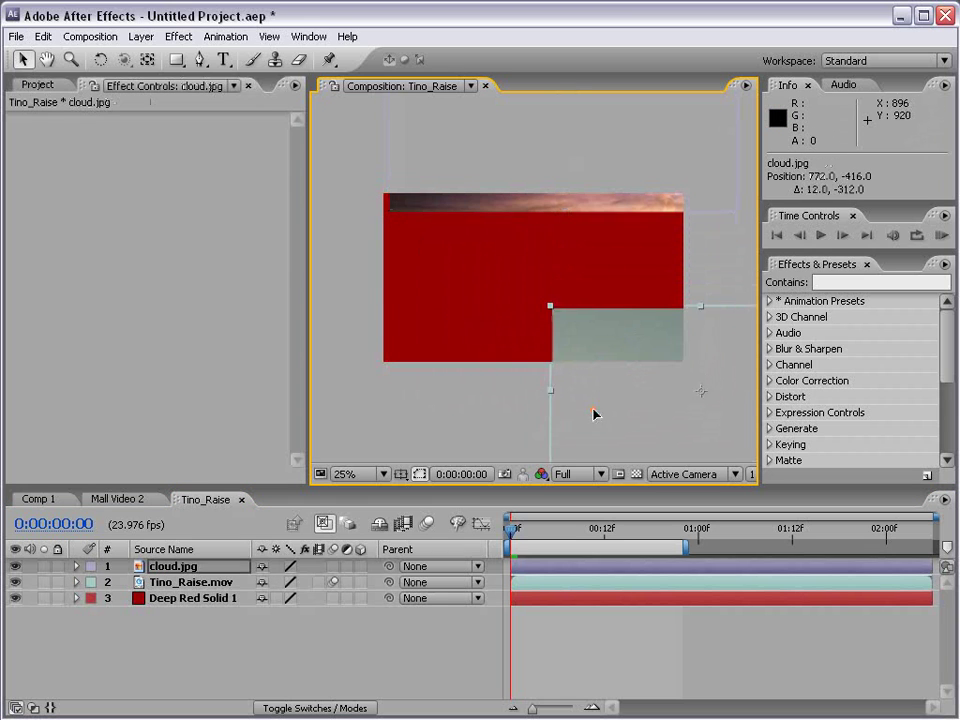
Scale Tino_Raise.mov down to a small picture and position it at about 356, 388 over the red background
left_click_drag(594, 414, 655, 372)
left_click_drag(671, 414, 571, 349)
left_click_drag(530, 325, 466, 281)
Scale cloud.jpg down and place it beside the small Tino_Raise.mov picture, on its right, over the red background
left_click(655, 185)
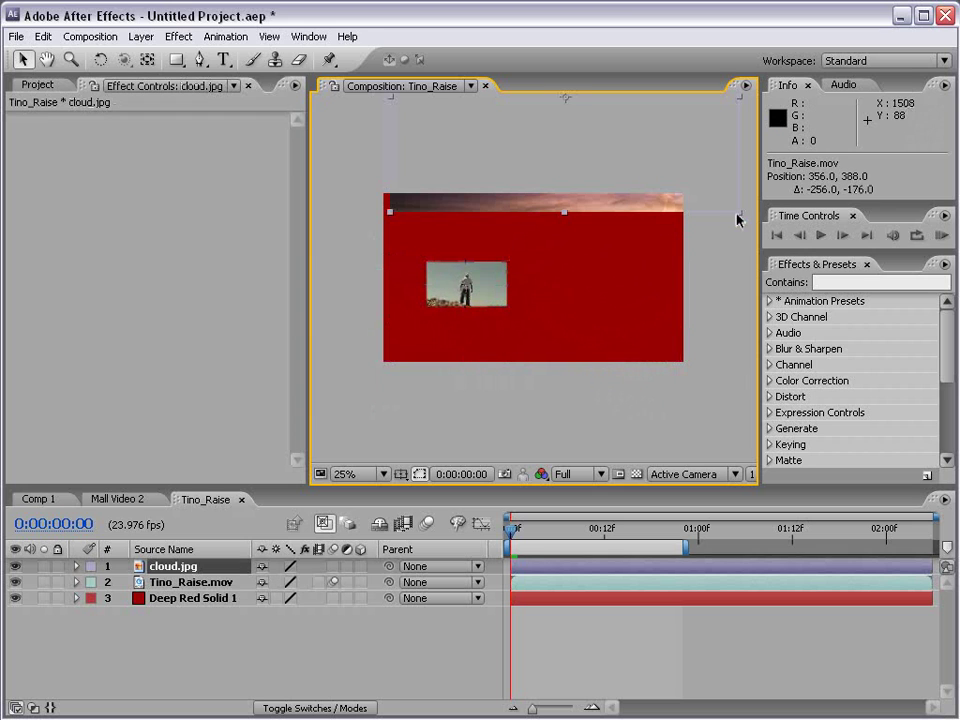
left_click_drag(737, 219, 615, 302)
left_click(594, 363)
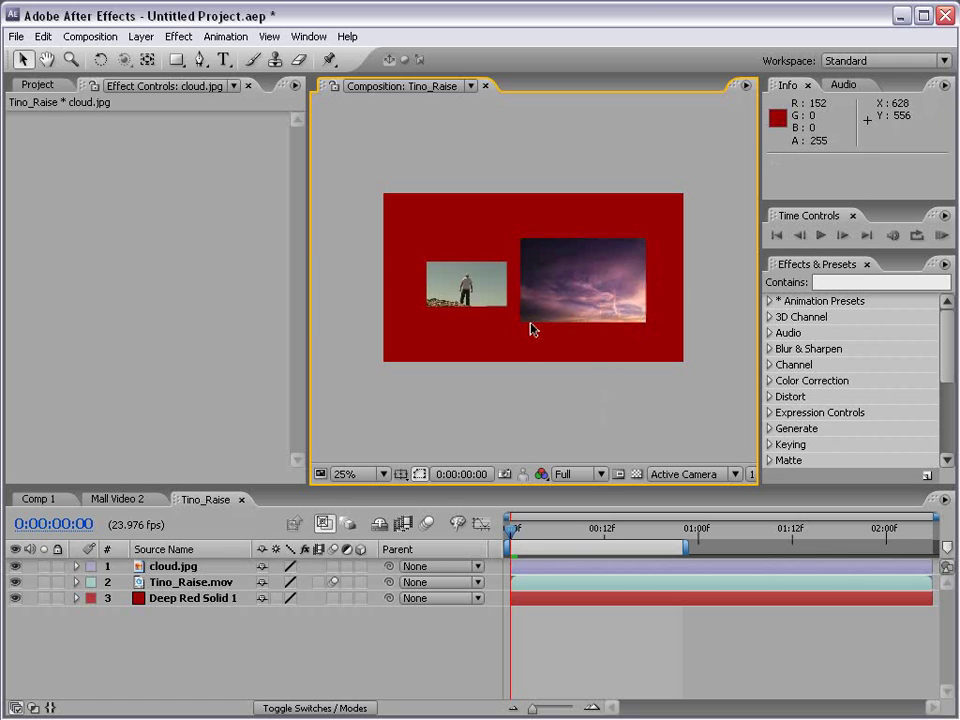